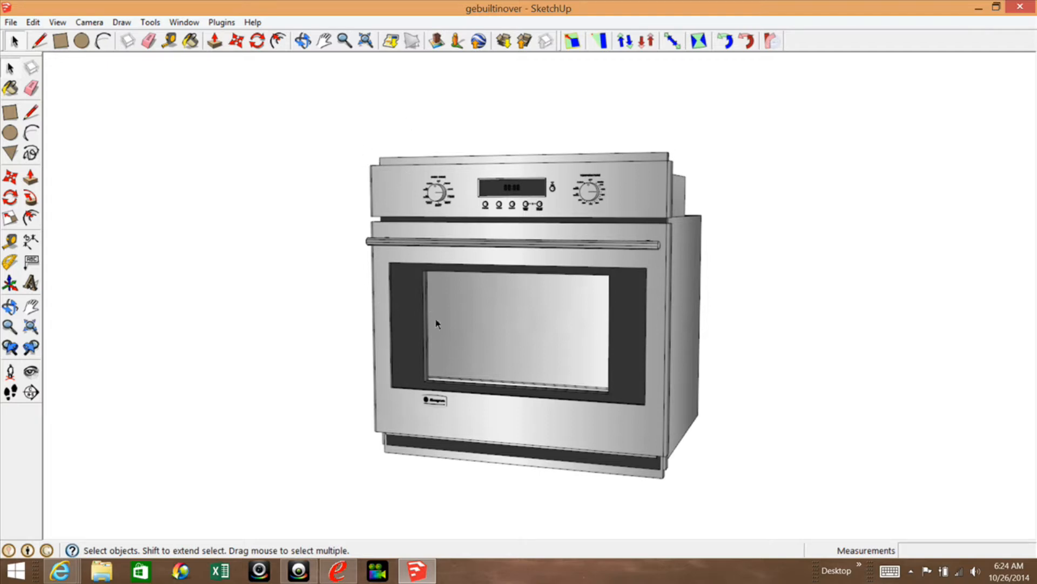
Examine the built-in oven model from the front, from the side and from a low angle.
scroll(639, 278, "up", 2)
scroll(616, 284, "down", 1)
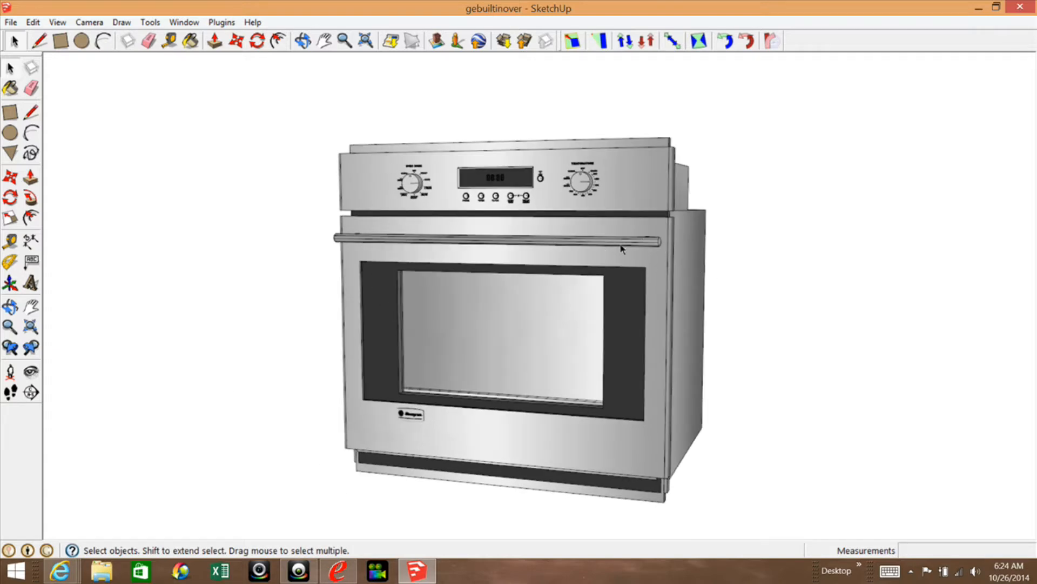
left_click(9, 306)
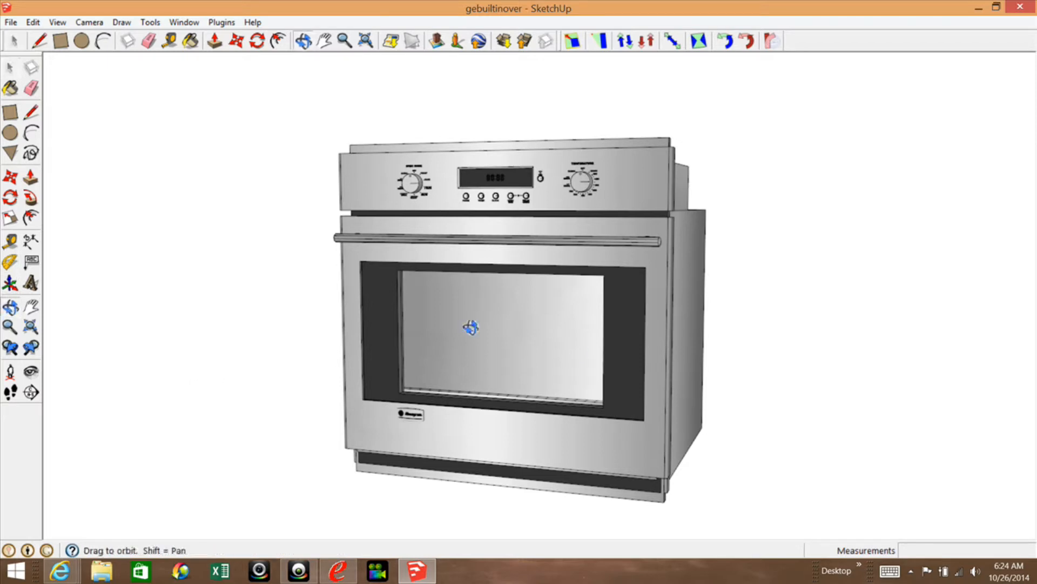
left_click_drag(597, 357, 369, 459)
left_click_drag(413, 422, 564, 327)
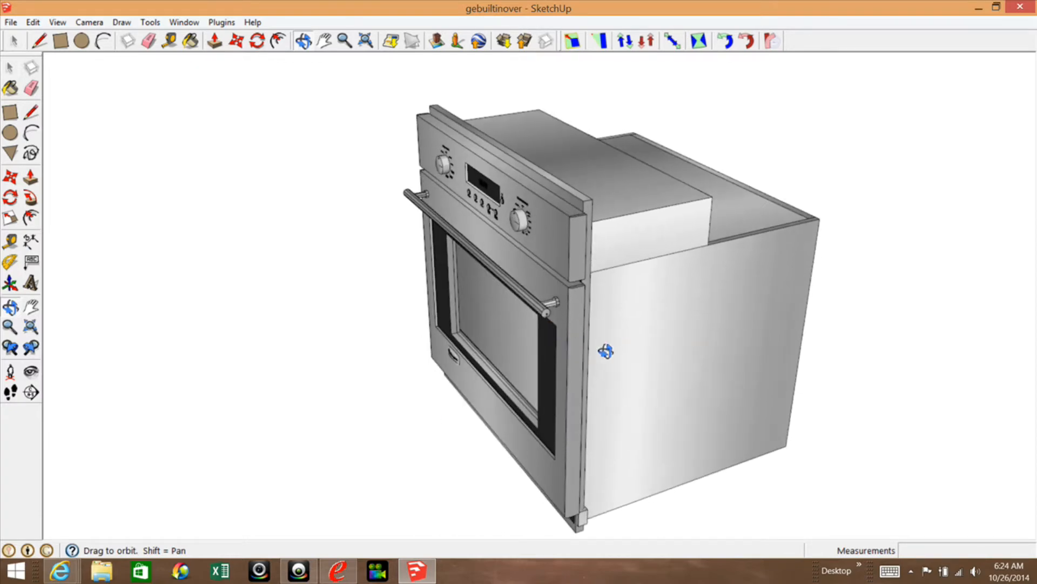
scroll(604, 353, "up", 2)
scroll(575, 356, "up", 3)
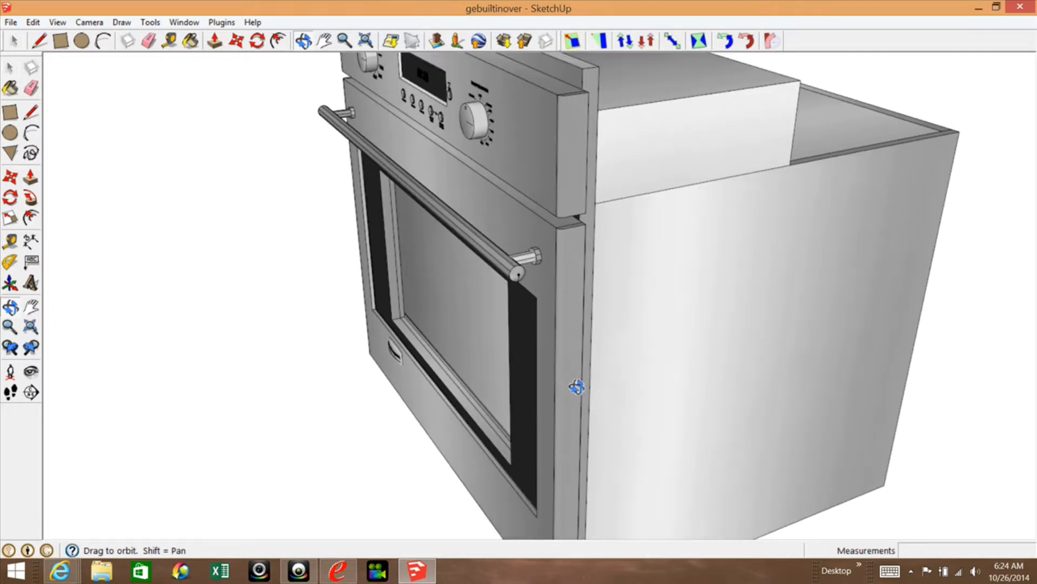
left_click_drag(579, 344, 565, 220)
left_click(11, 68)
left_click(15, 68)
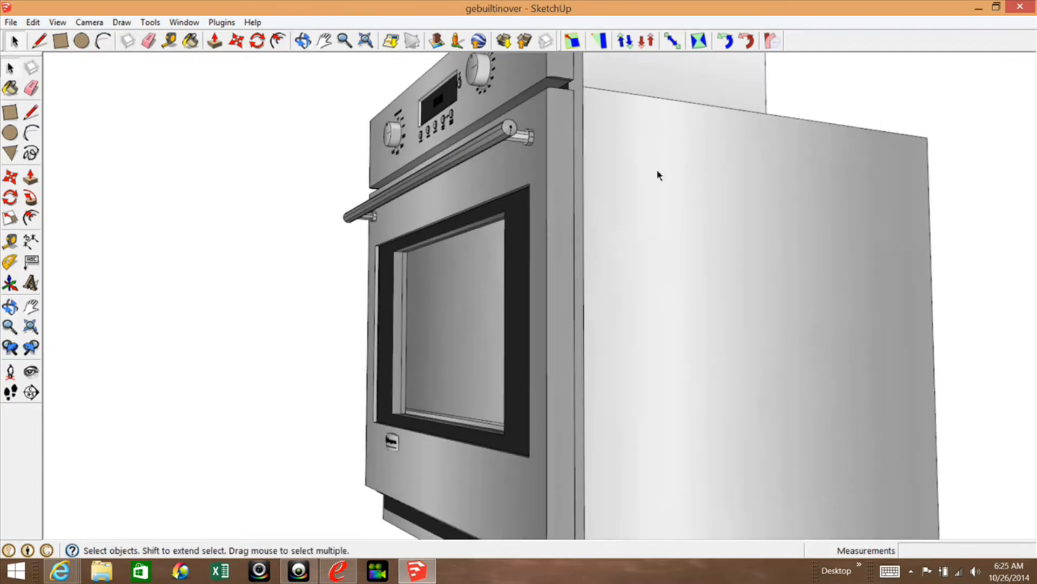
Check the oven's separate faces by selecting the door's side edge face, the door front and the body's side panel one after another.
left_click(563, 224)
scroll(589, 181, "down", 3)
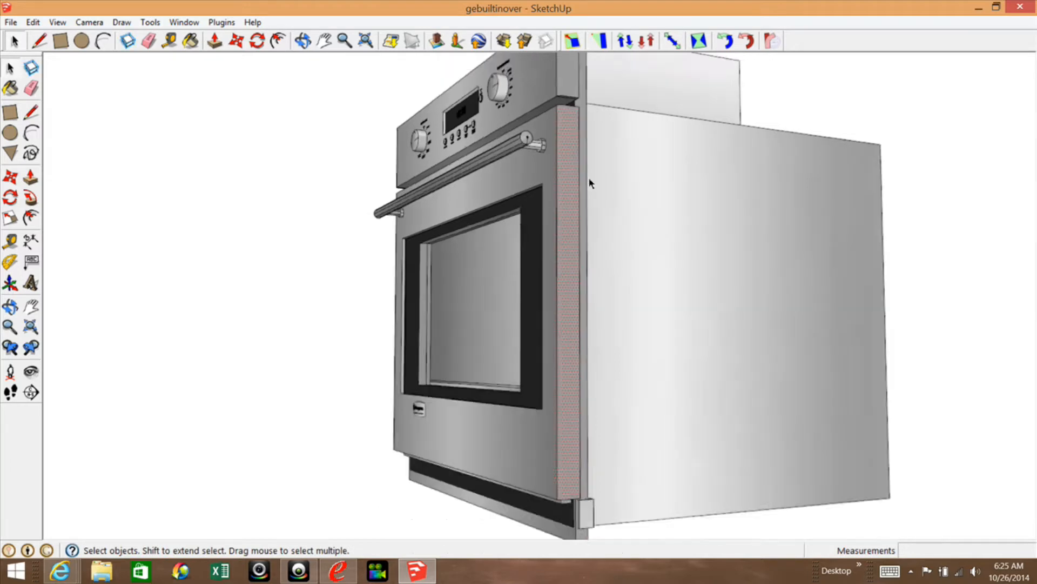
scroll(541, 423, "up", 3)
left_click(542, 432)
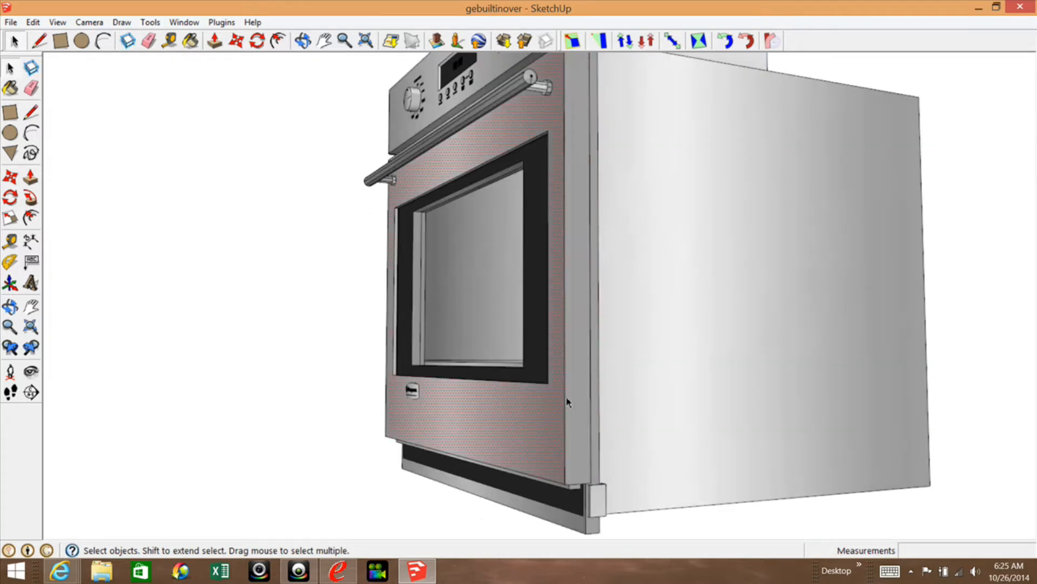
left_click(577, 385)
left_click(643, 283)
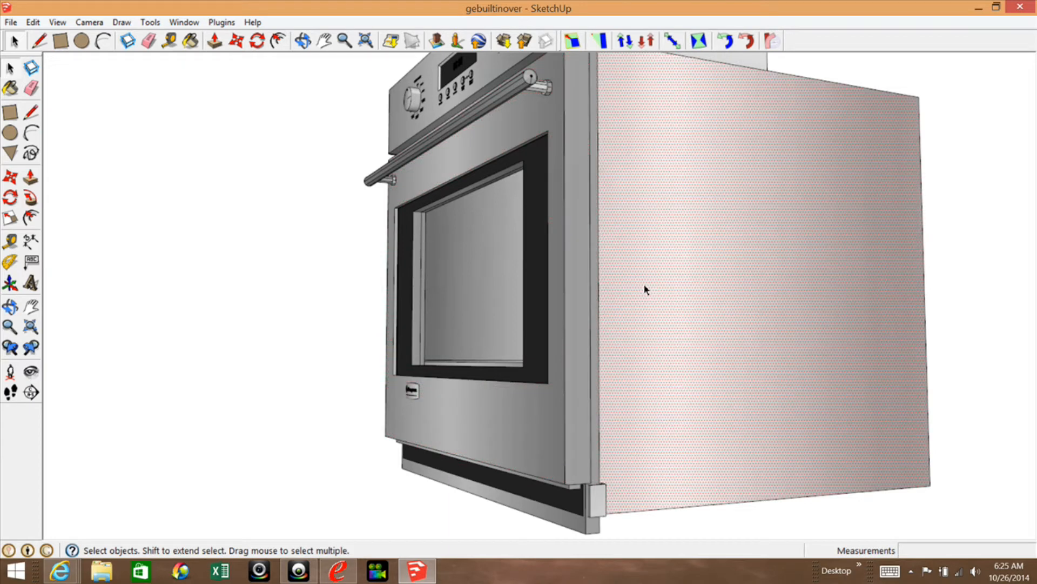
scroll(580, 268, "down", 2)
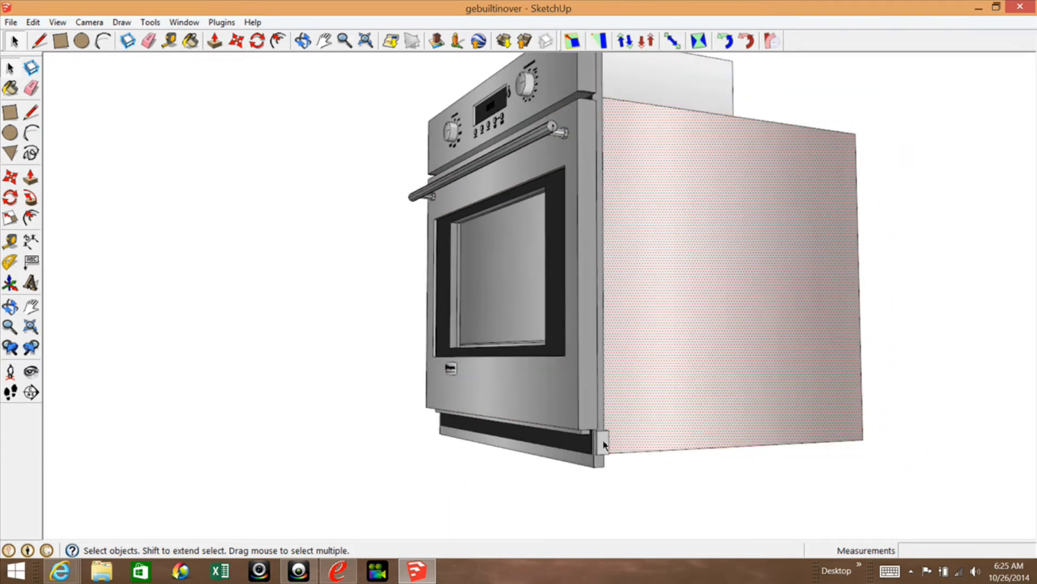
scroll(650, 362, "up", 2)
scroll(645, 365, "down", 1)
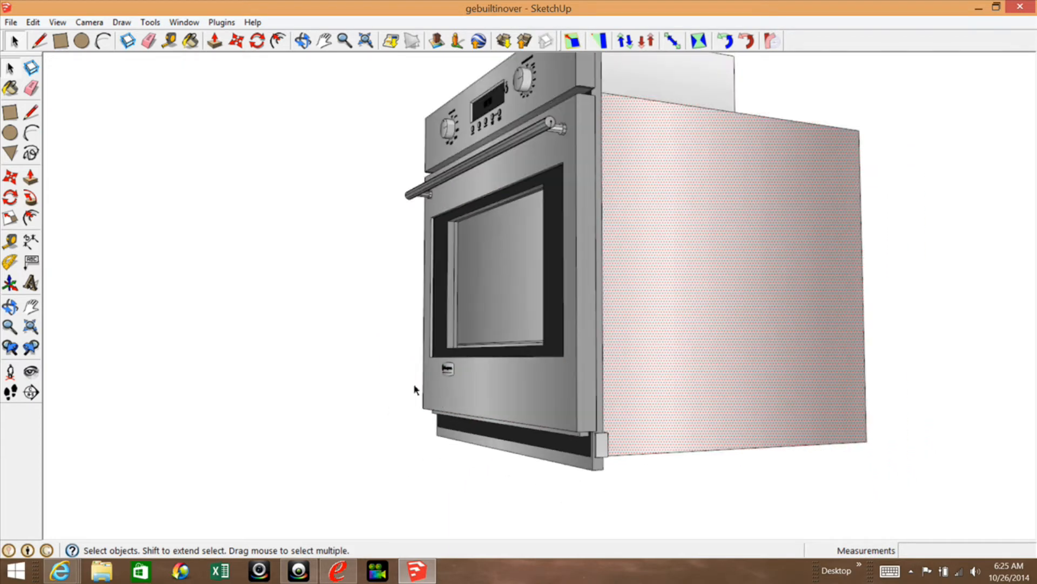
Select the Monogram badge on the oven door and inspect it up close.
left_click(9, 307)
left_click_drag(370, 387, 636, 377)
scroll(417, 352, "up", 6)
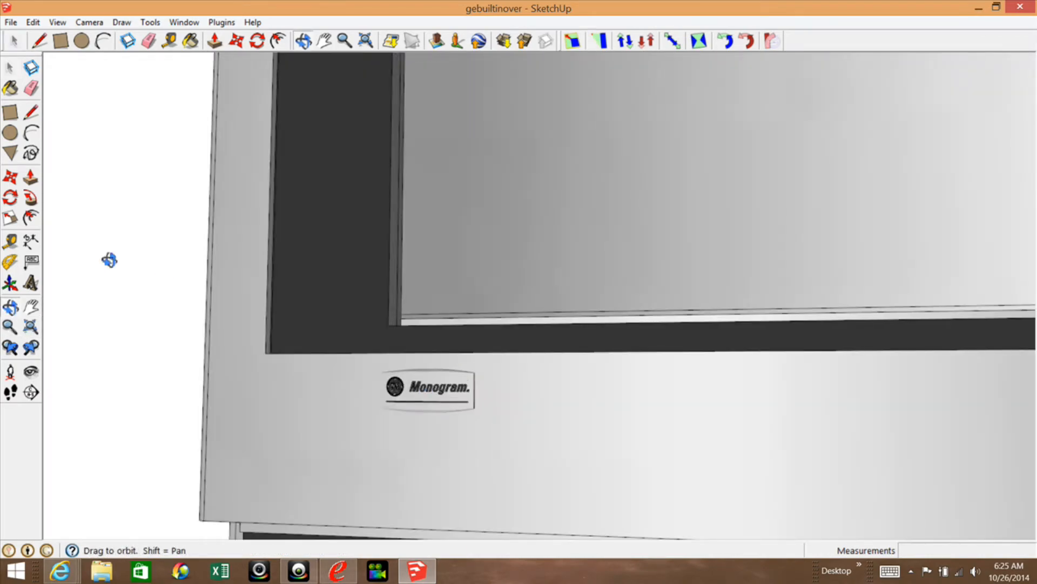
left_click(10, 67)
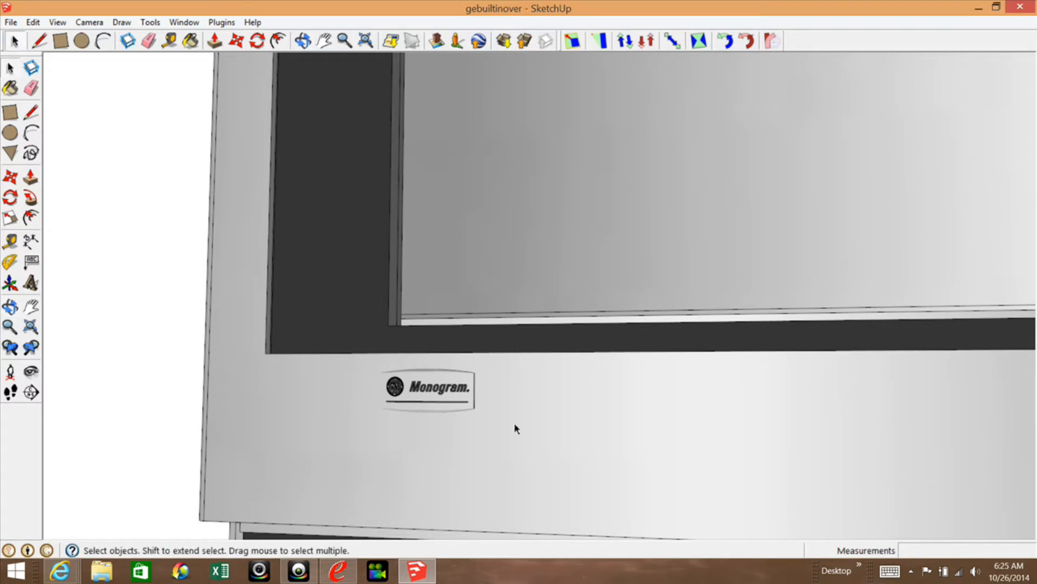
left_click(421, 403)
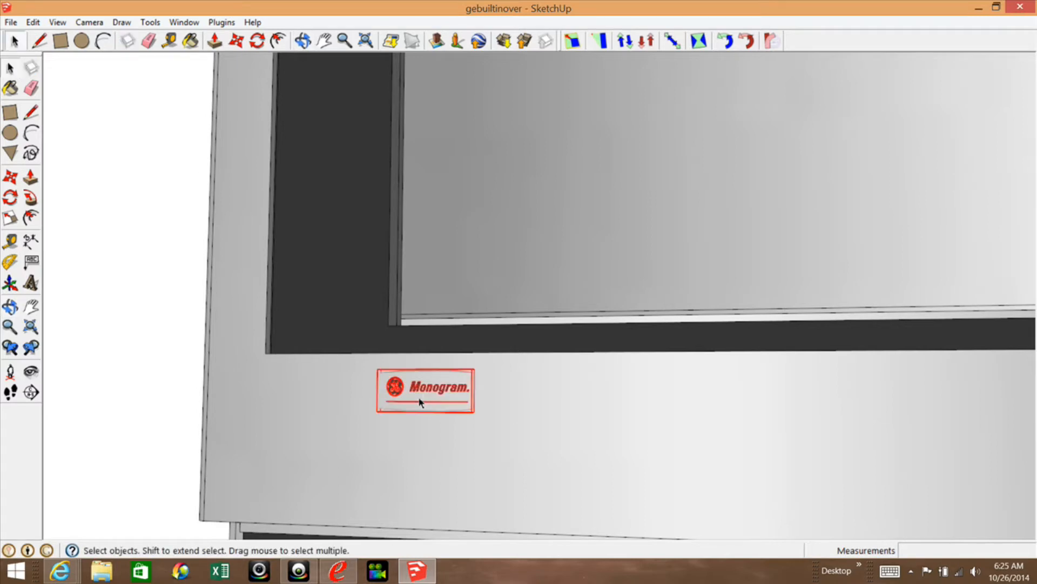
scroll(442, 390, "up", 3)
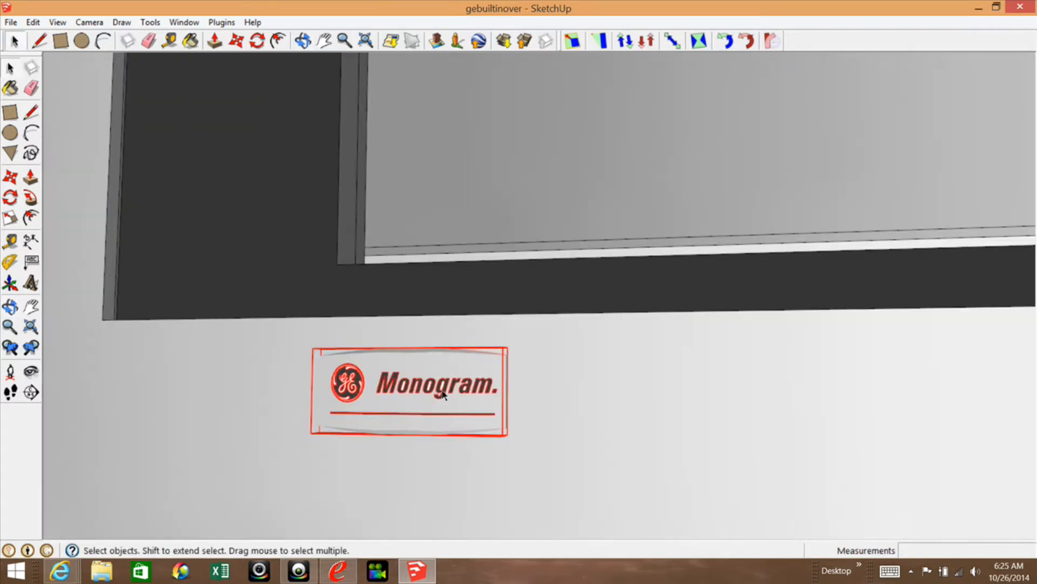
scroll(506, 324, "down", 6)
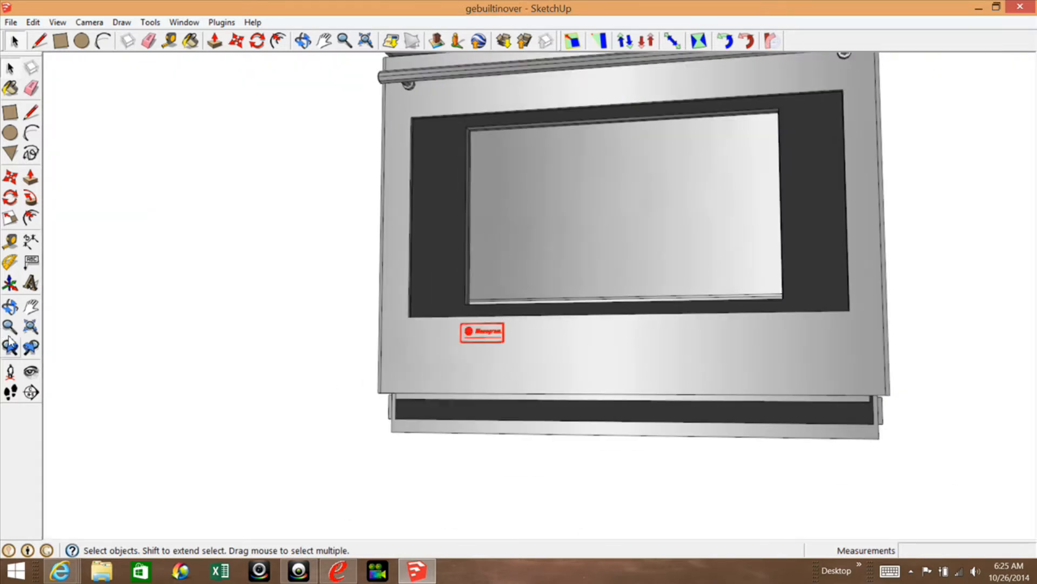
Clear the badge selection and select all connected geometry of the oven body.
left_click(10, 306)
left_click_drag(676, 331, 504, 447)
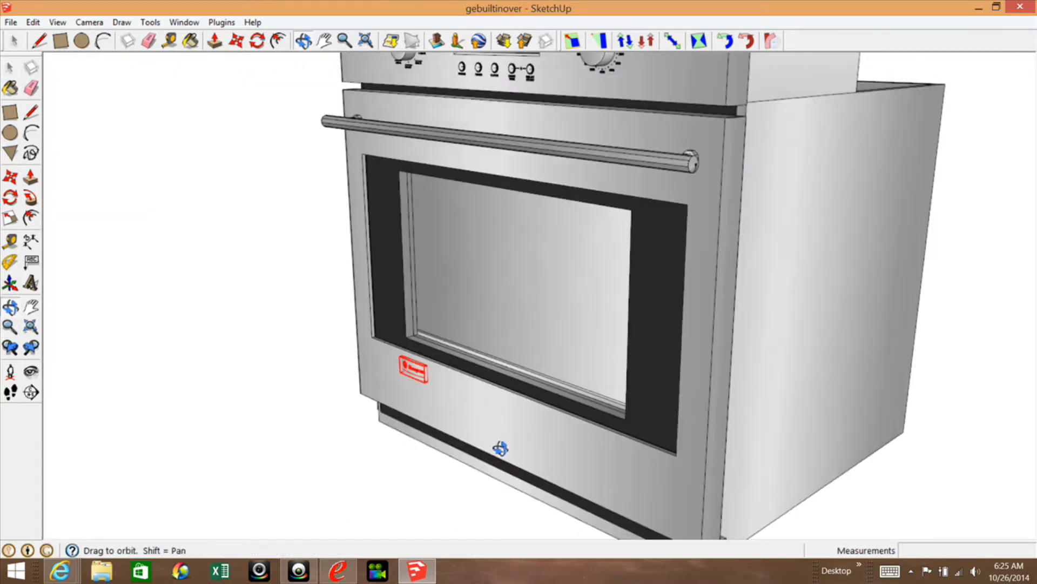
scroll(576, 427, "up", 2)
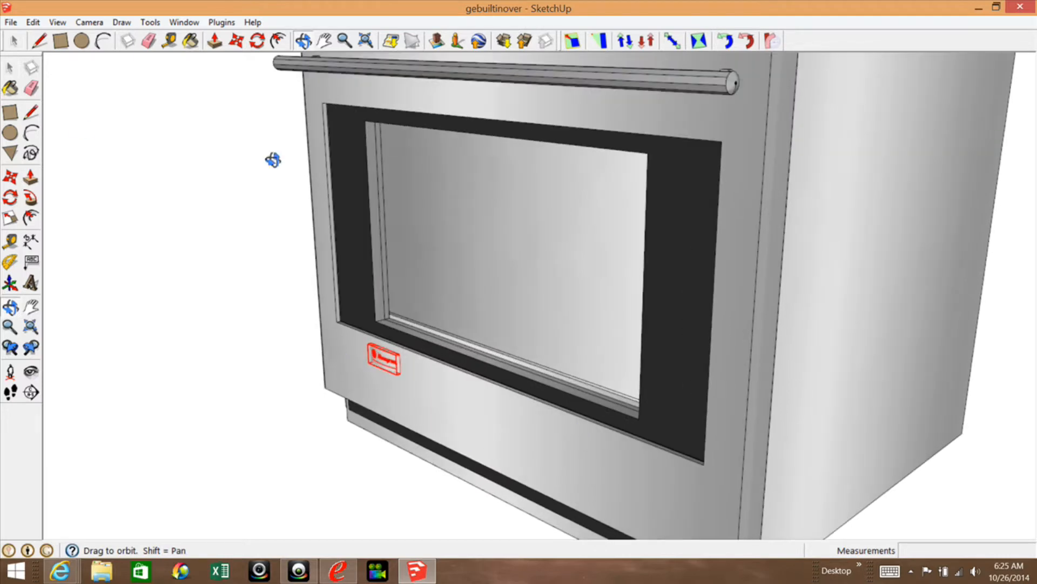
left_click(10, 68)
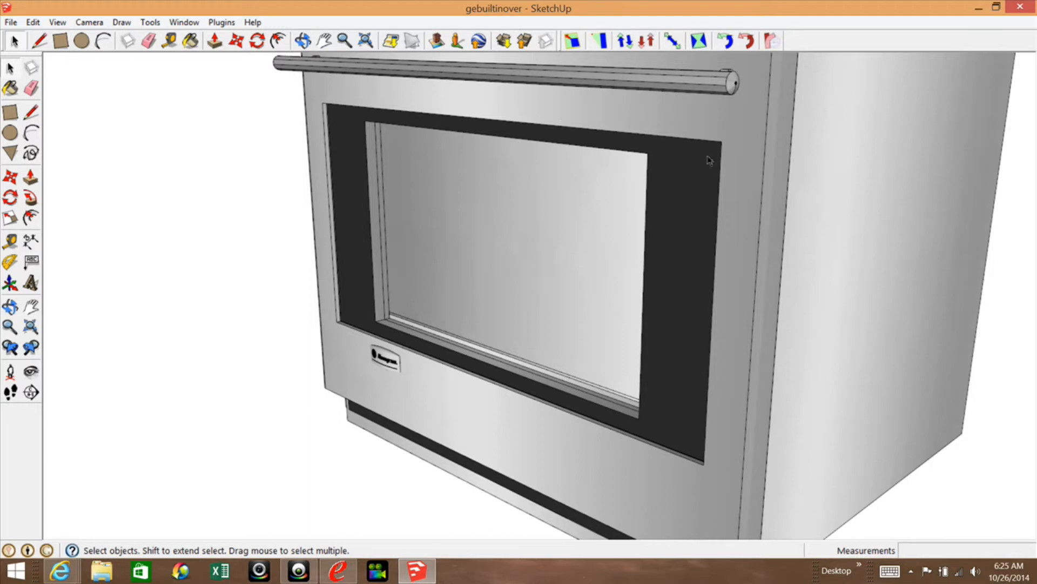
scroll(271, 292, "down", 3)
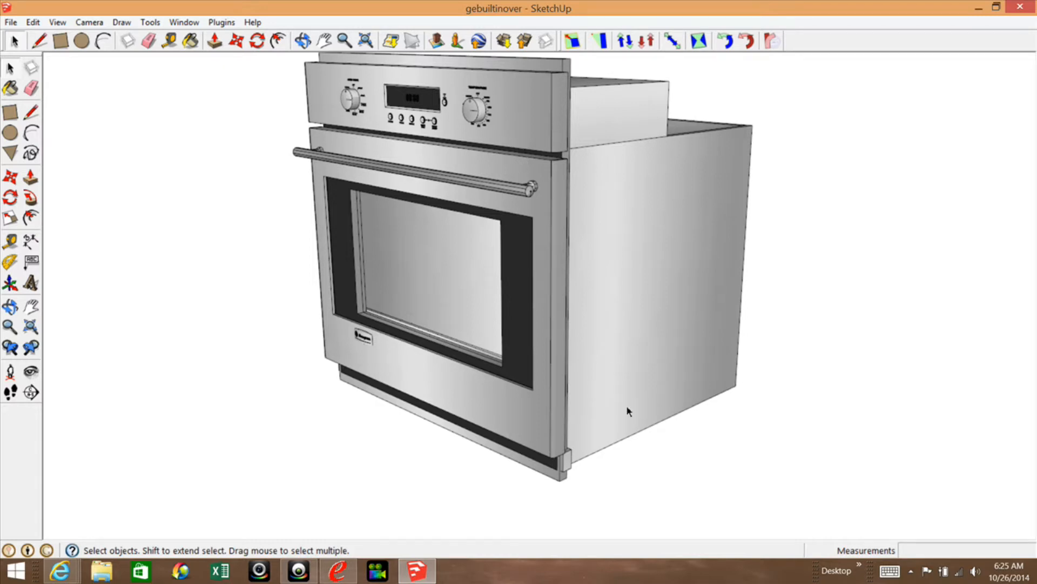
scroll(622, 258, "up", 3)
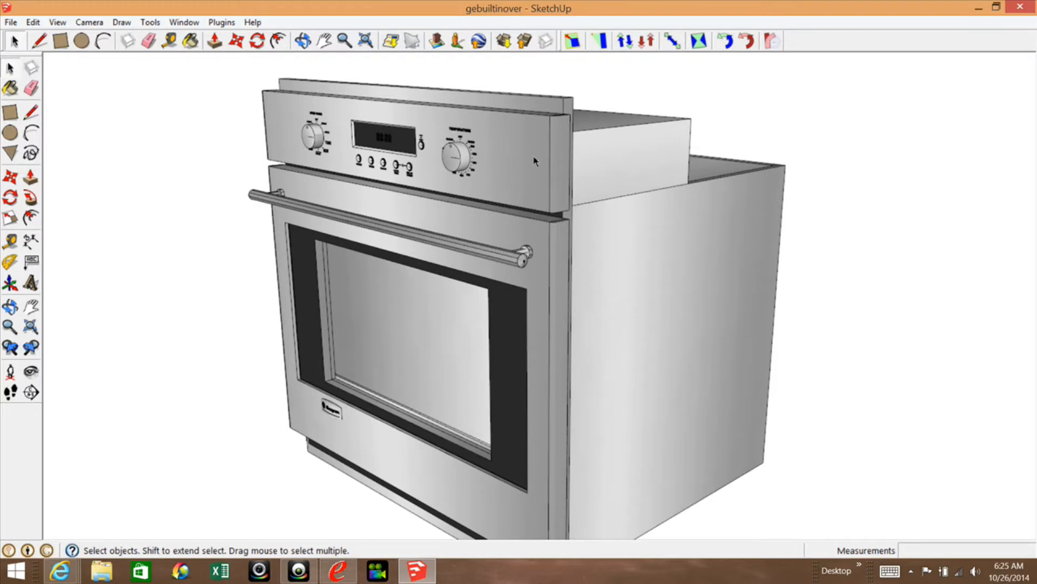
triple_click(618, 249)
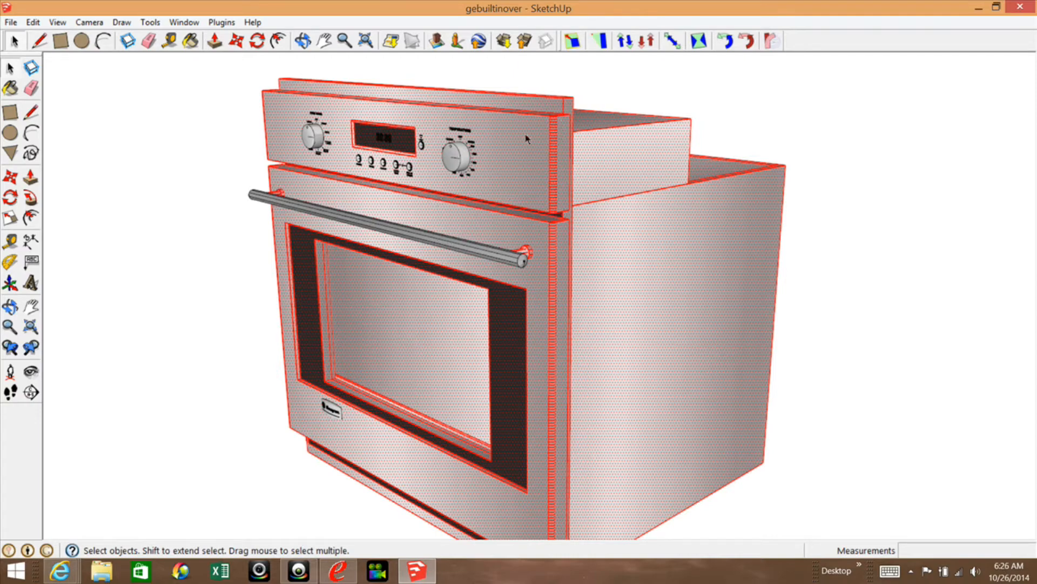
Examine the selected oven geometry around the small bracket at the lower front corner and across the whole front.
middle_click_drag(614, 342, 580, 462)
scroll(559, 540, "up", 5)
scroll(594, 489, "up", 6)
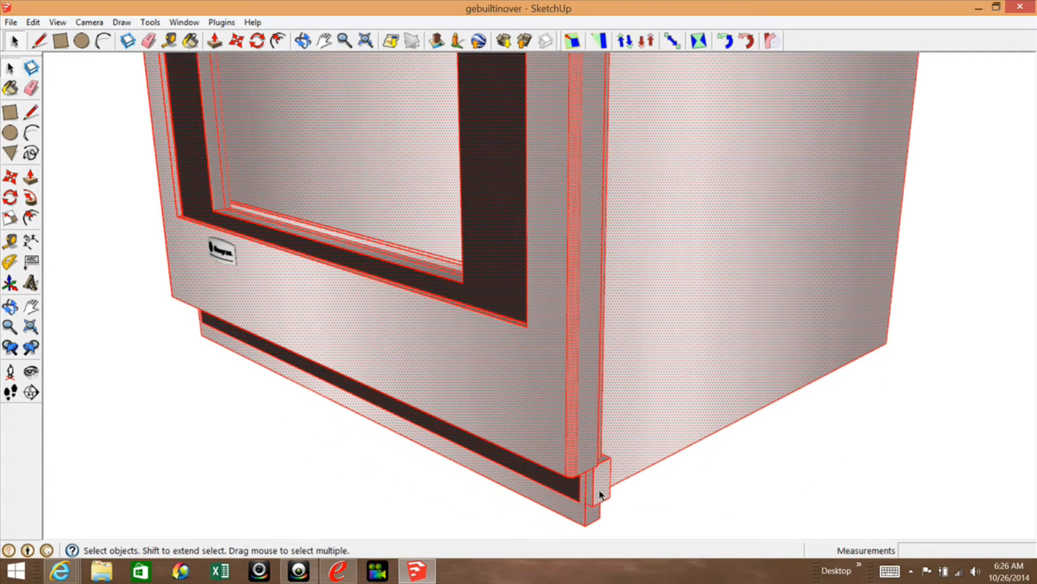
scroll(605, 480, "down", 3)
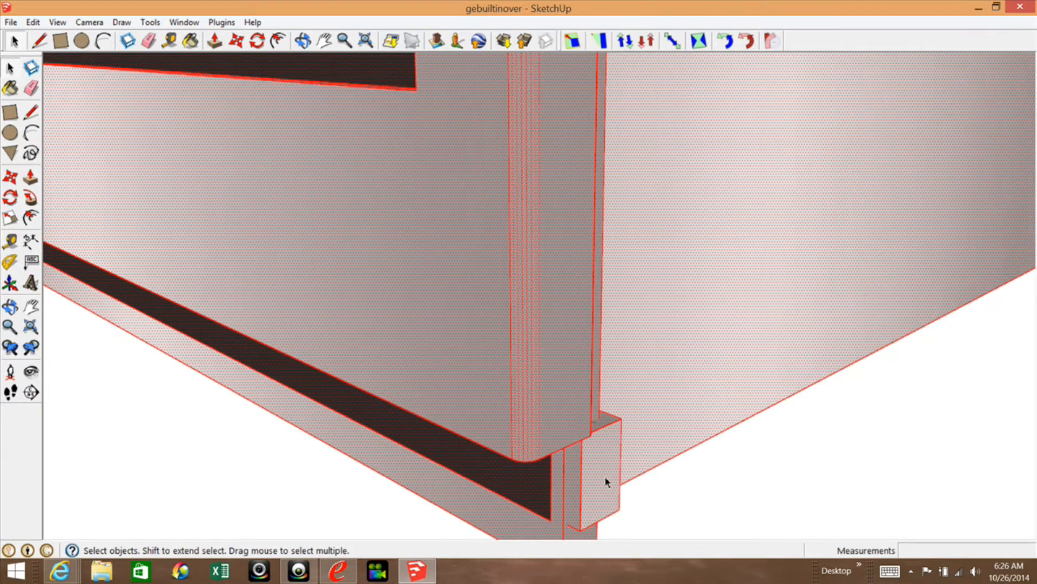
scroll(701, 425, "down", 6)
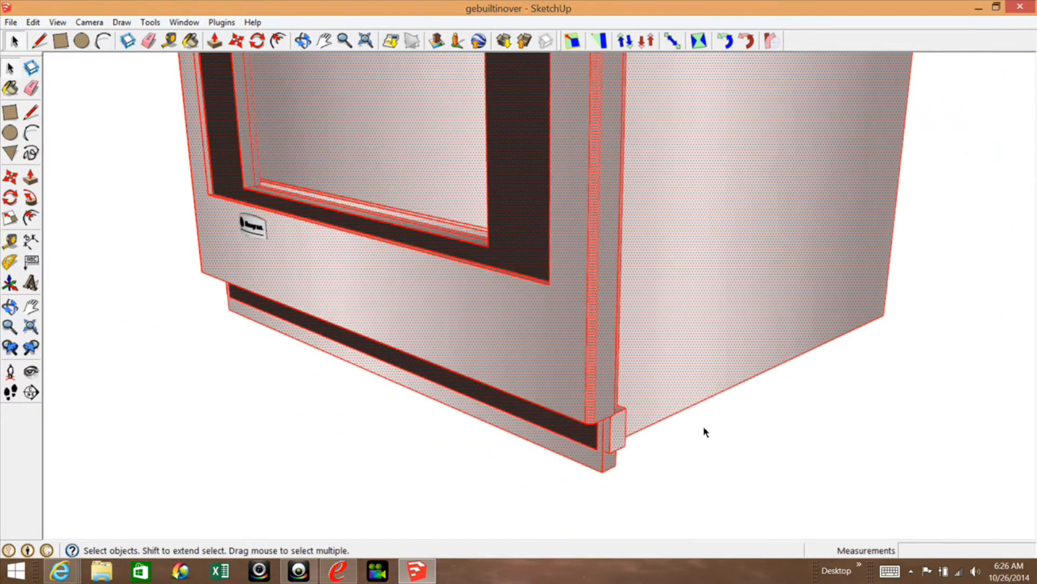
scroll(637, 337, "down", 5)
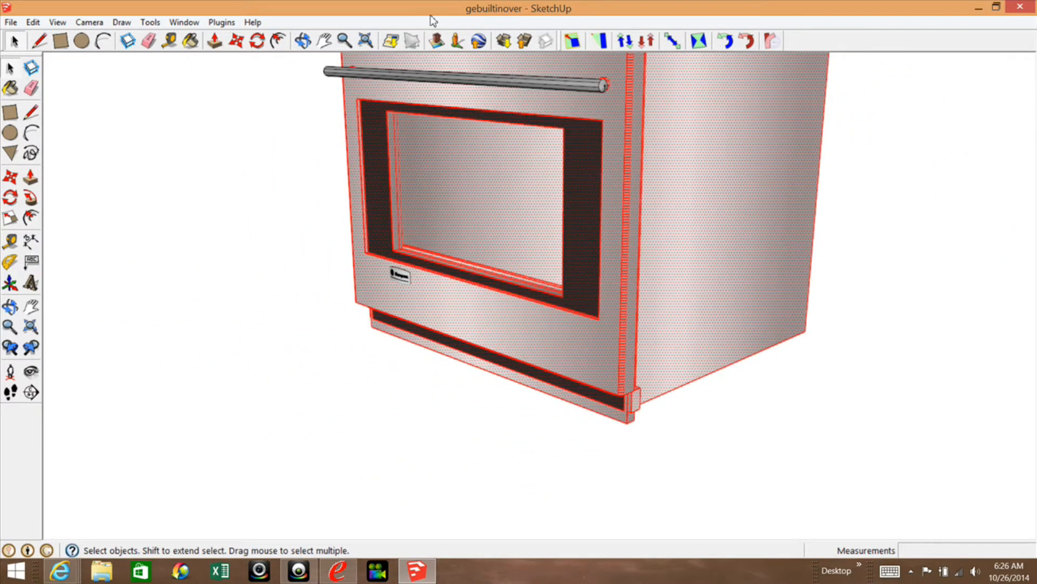
scroll(501, 153, "down", 2)
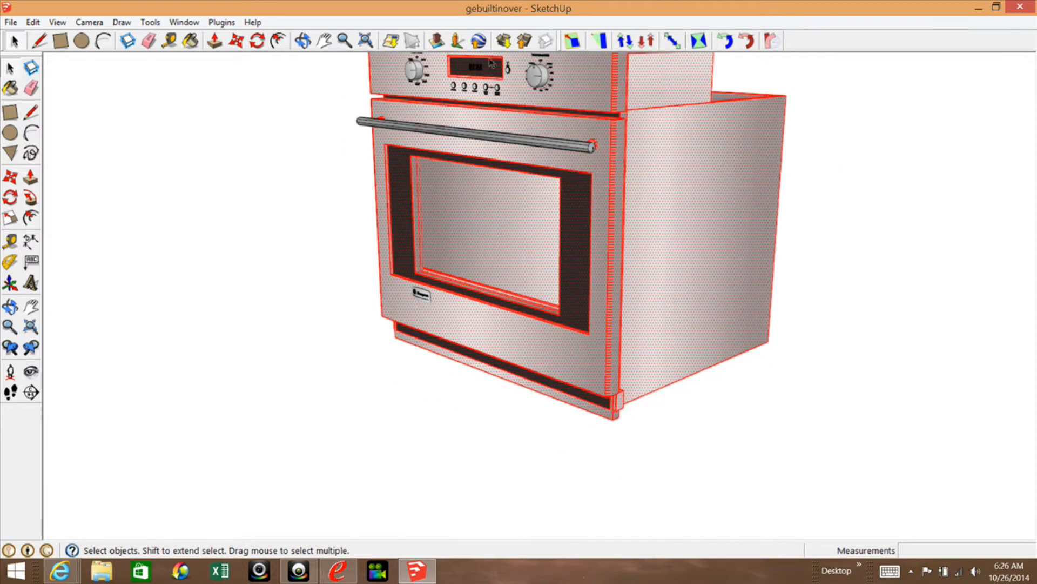
scroll(508, 204, "down", 3)
Remove the dark clock display face and the dark panel around the door window from the selection.
scroll(480, 79, "up", 7)
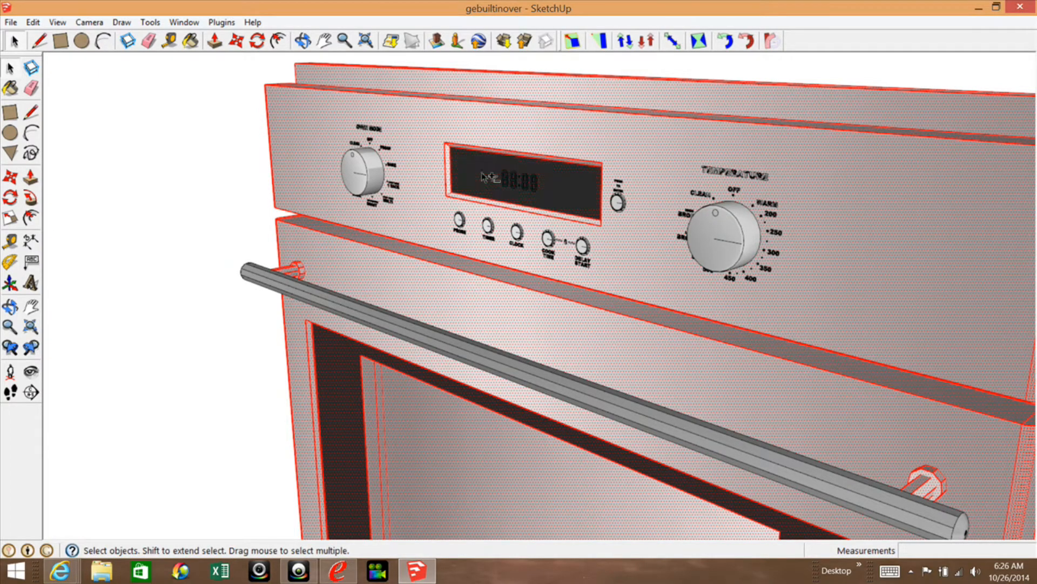
scroll(475, 126, "down", 3)
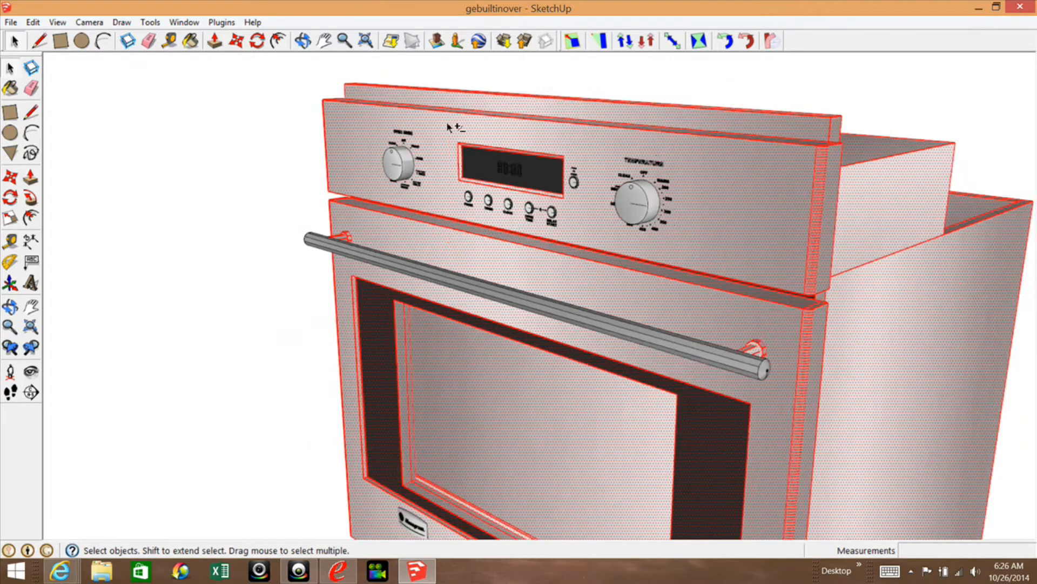
scroll(447, 127, "down", 1)
scroll(702, 447, "up", 3)
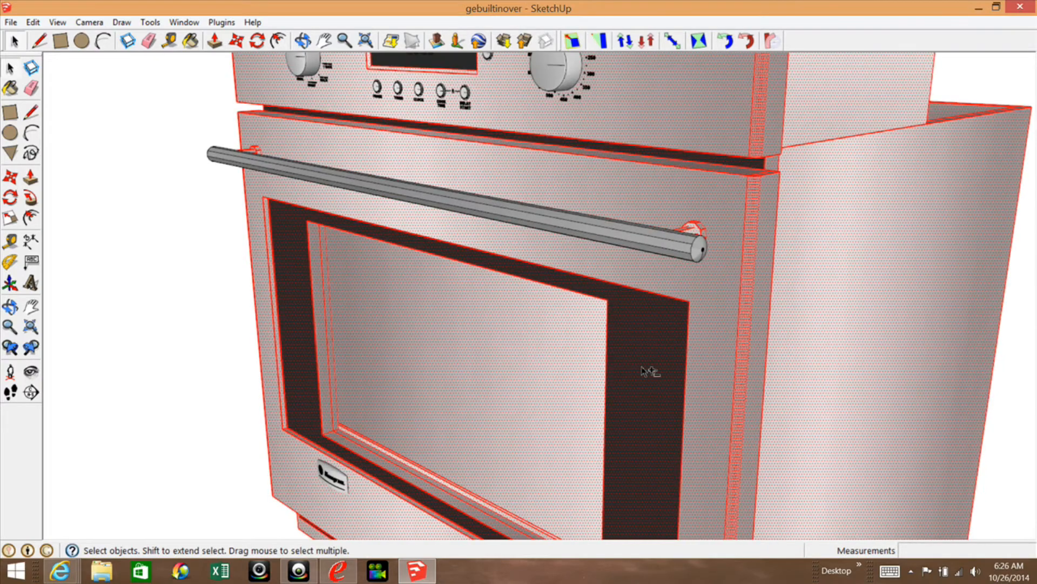
scroll(580, 242, "down", 3)
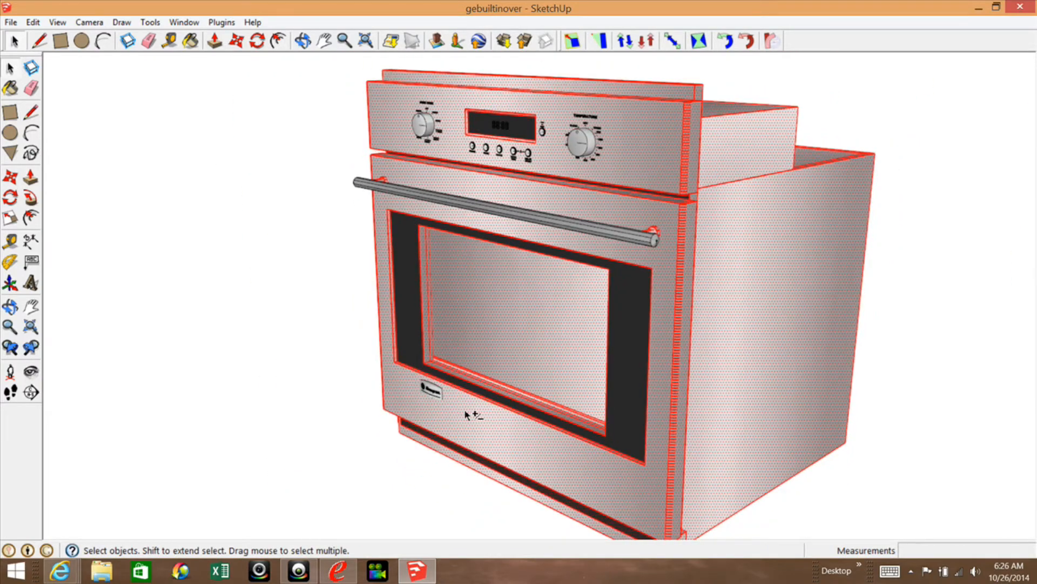
Remove the dark strip below the oven door from the selection.
scroll(466, 415, "up", 2)
scroll(481, 297, "down", 3)
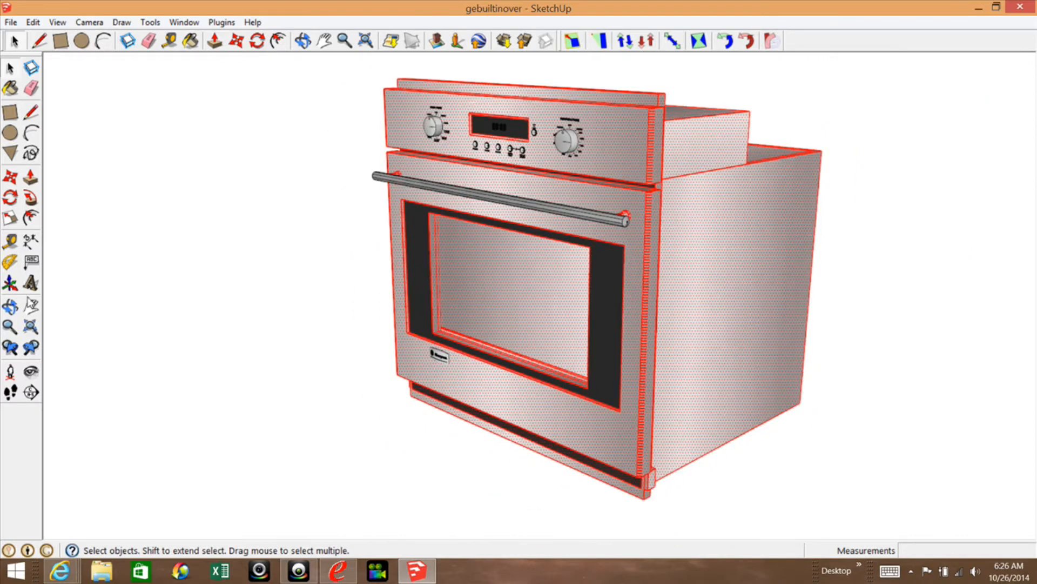
left_click(10, 307)
left_click_drag(470, 452, 695, 493)
scroll(695, 465, "up", 4)
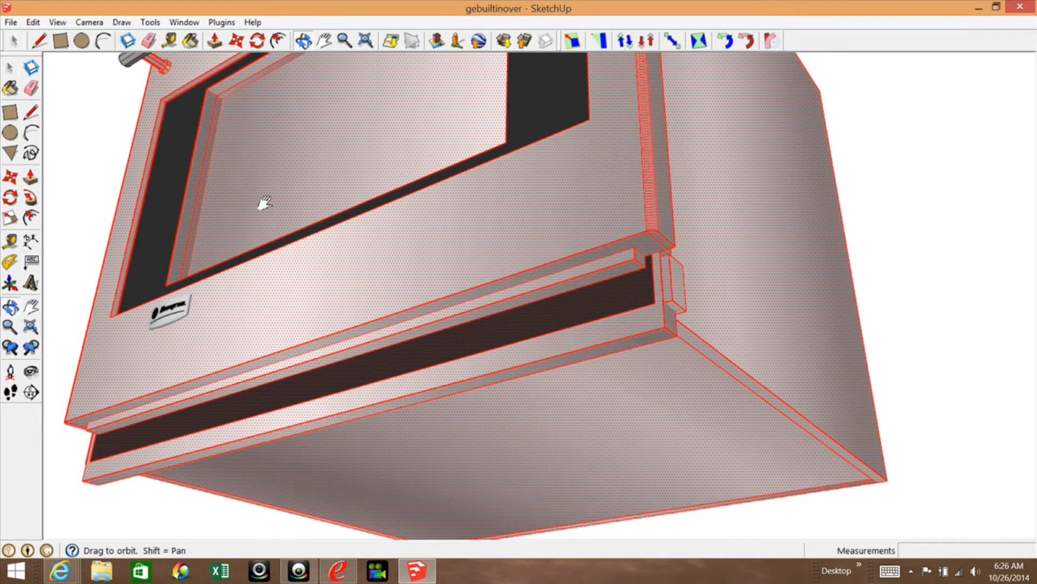
left_click(12, 67)
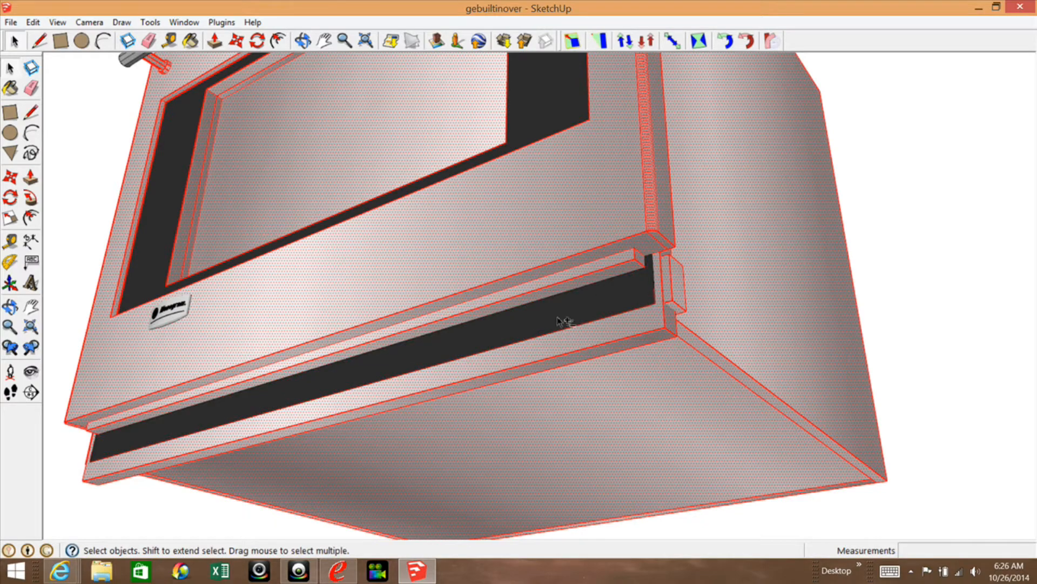
Remove the edges outlining the inner window opening in the oven door from the selection.
left_click(10, 307)
left_click_drag(493, 286, 457, 394)
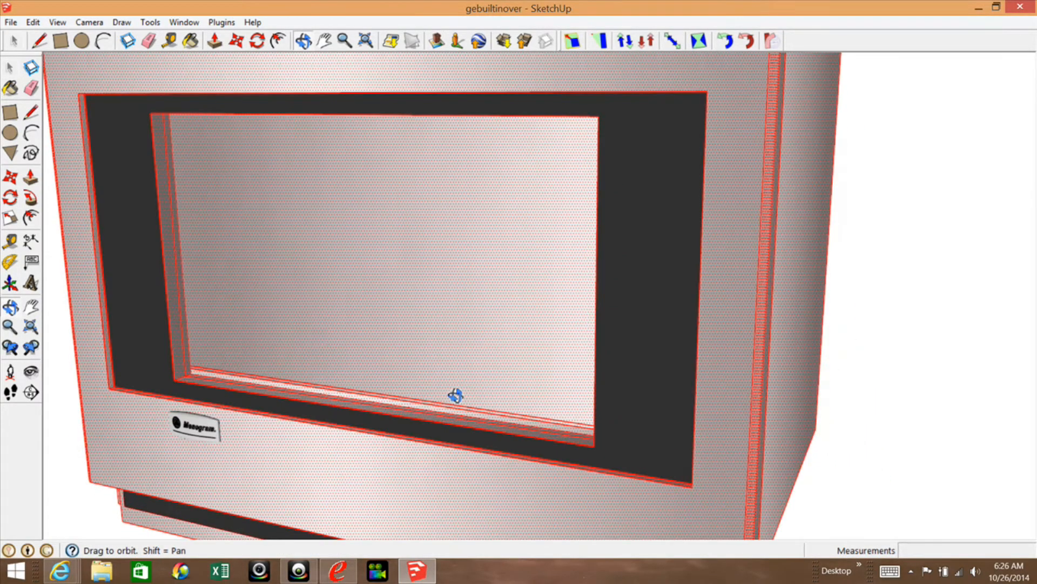
left_click(9, 68)
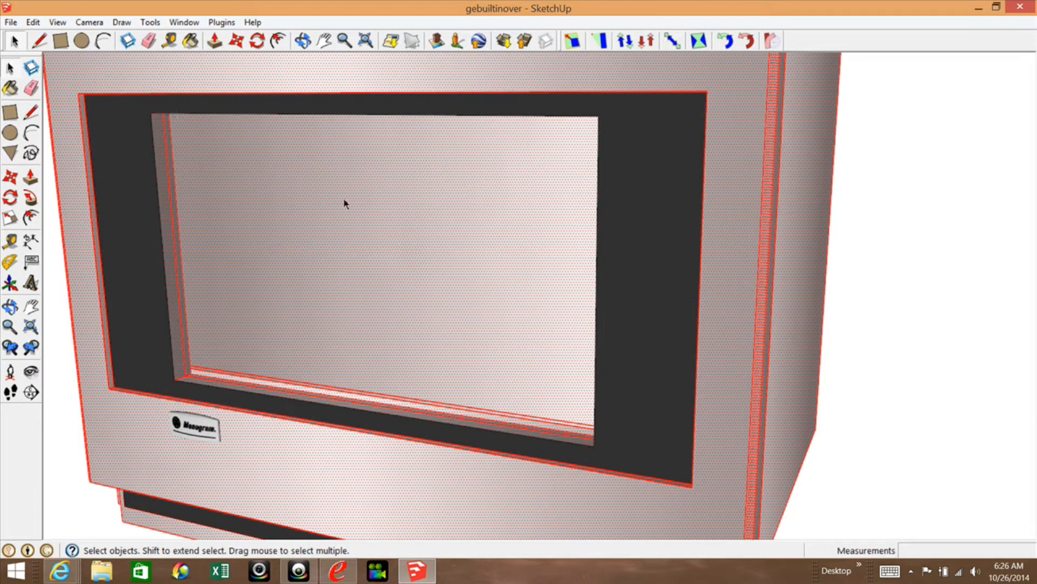
Examine the remaining selection across the oven front, side, control panel and door handle.
scroll(242, 210, "down", 2)
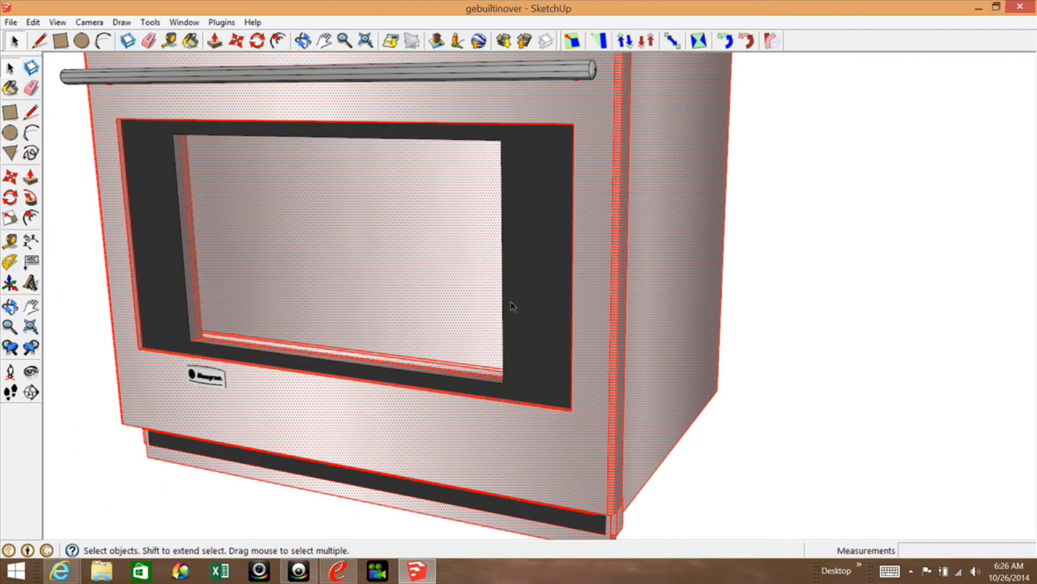
scroll(512, 306, "down", 3)
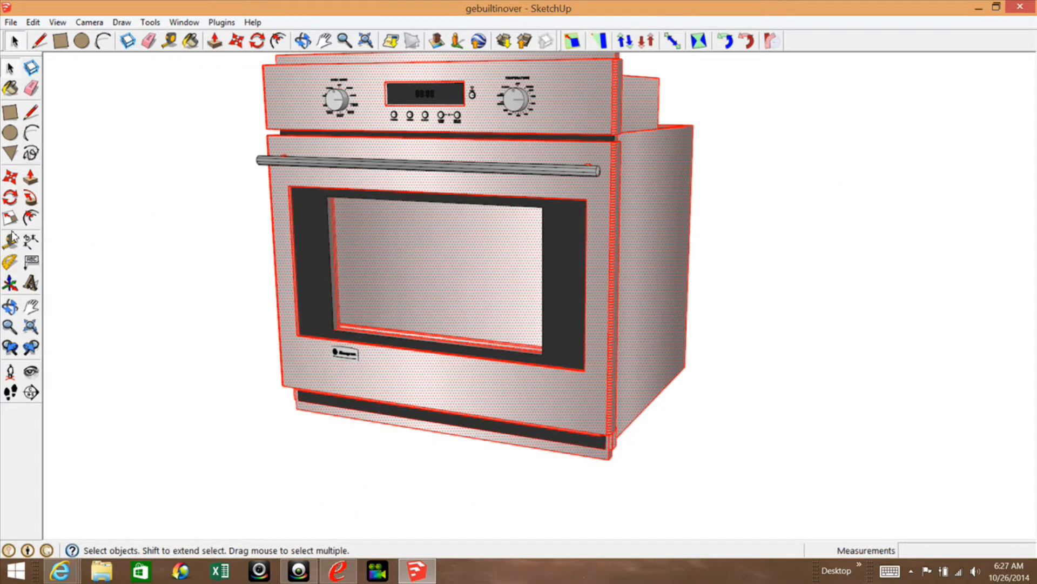
left_click(10, 307)
left_click_drag(471, 175, 723, 197)
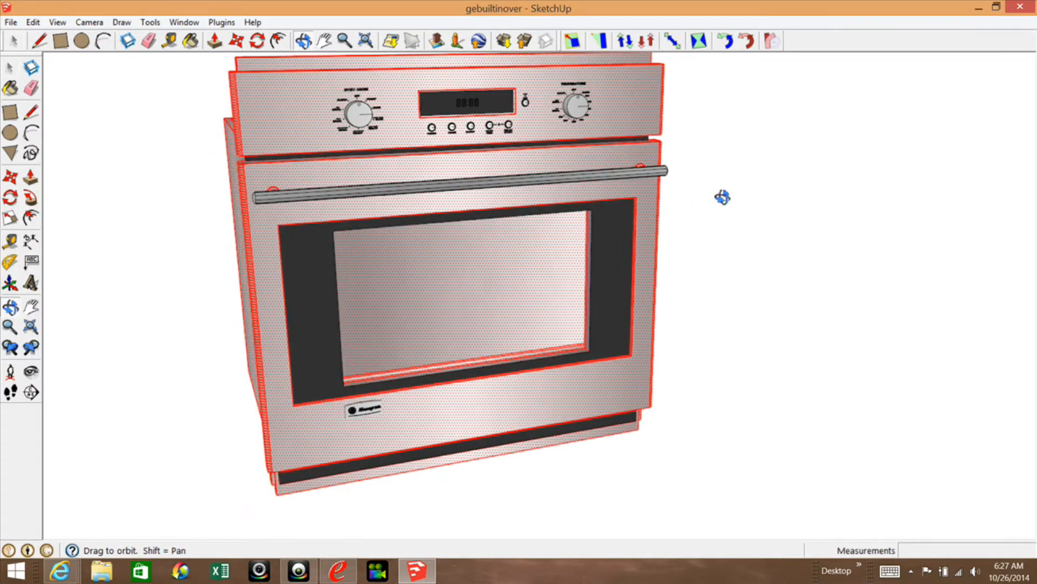
left_click_drag(280, 143, 448, 162)
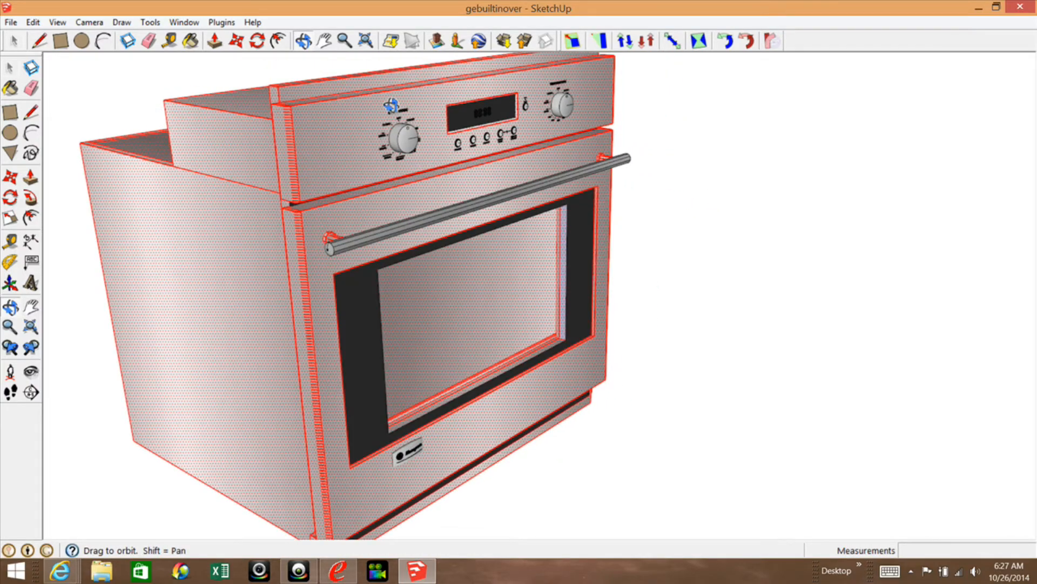
scroll(391, 106, "up", 6)
scroll(437, 158, "down", 5)
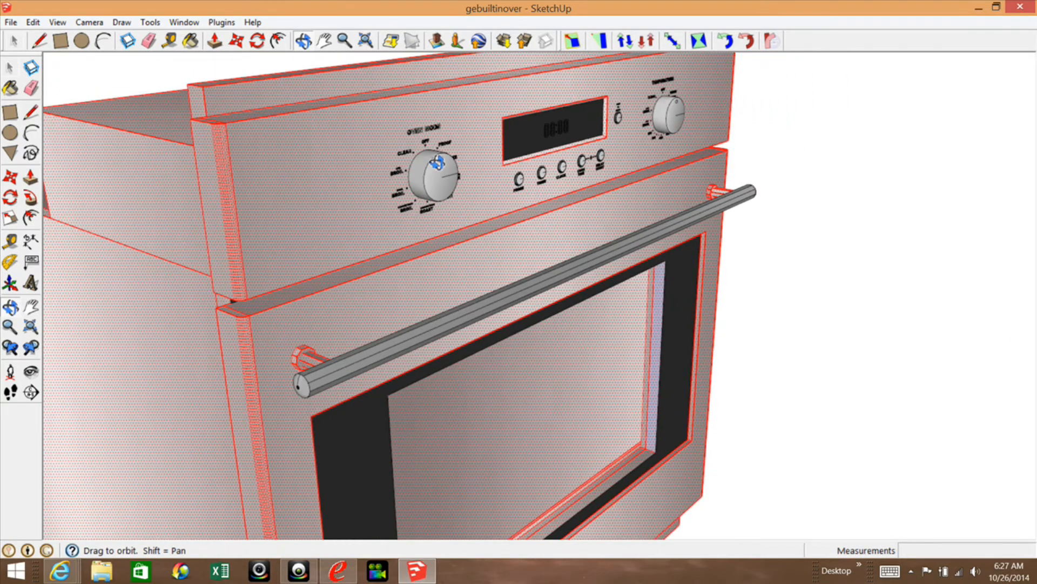
scroll(437, 162, "down", 3)
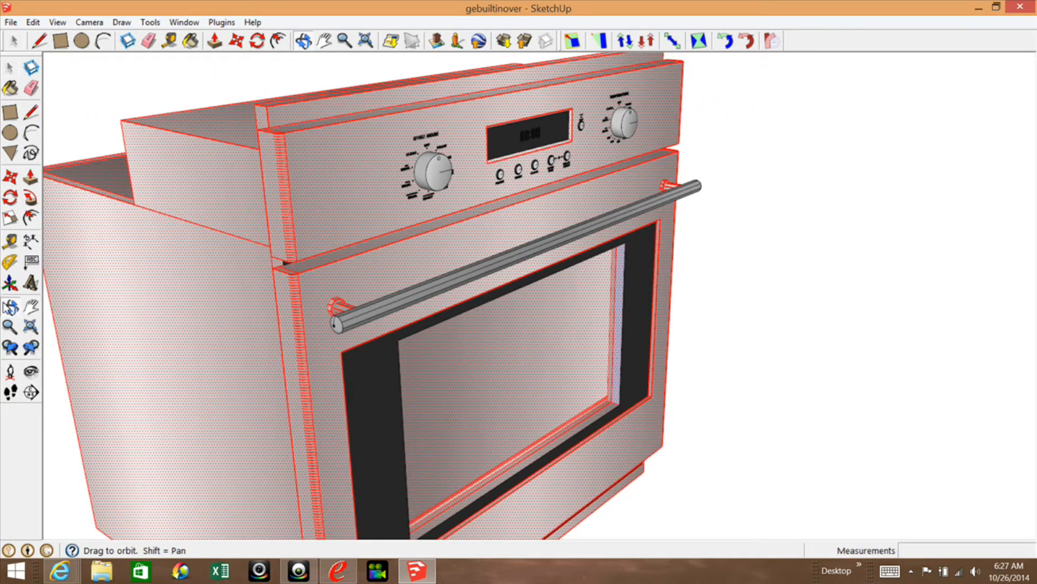
Remove the outward-facing faces of the left door-handle post and its octagonal mounting flange from the selection.
left_click_drag(283, 294, 435, 292)
scroll(533, 318, "up", 6)
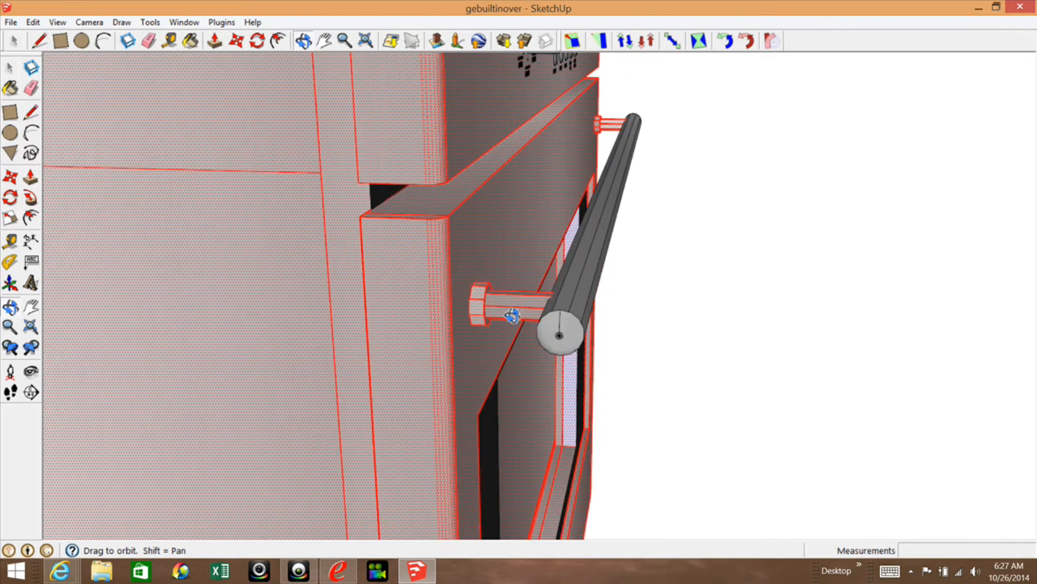
scroll(512, 316, "up", 1)
left_click(12, 69)
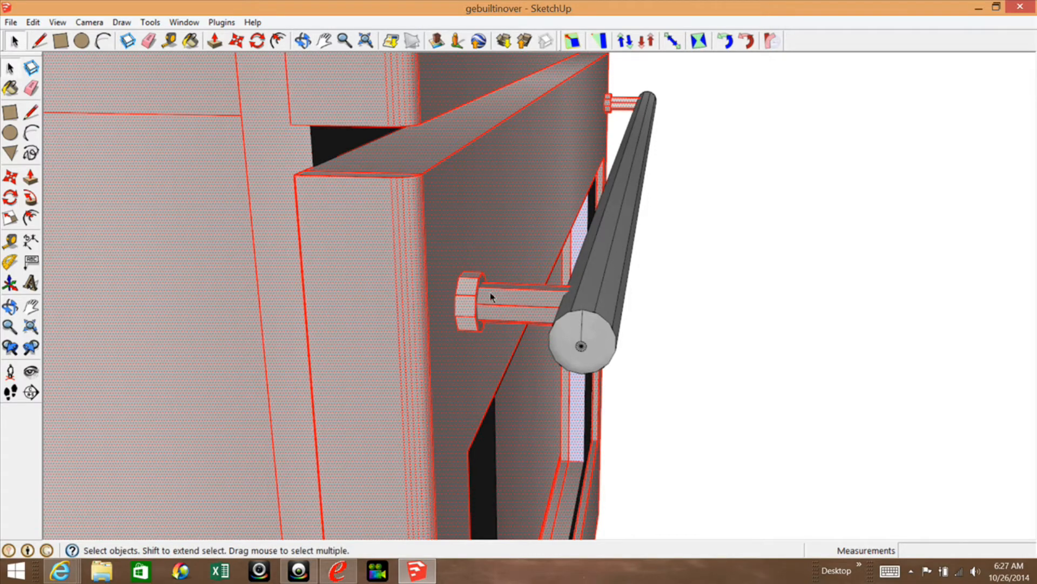
scroll(465, 309, "up", 1)
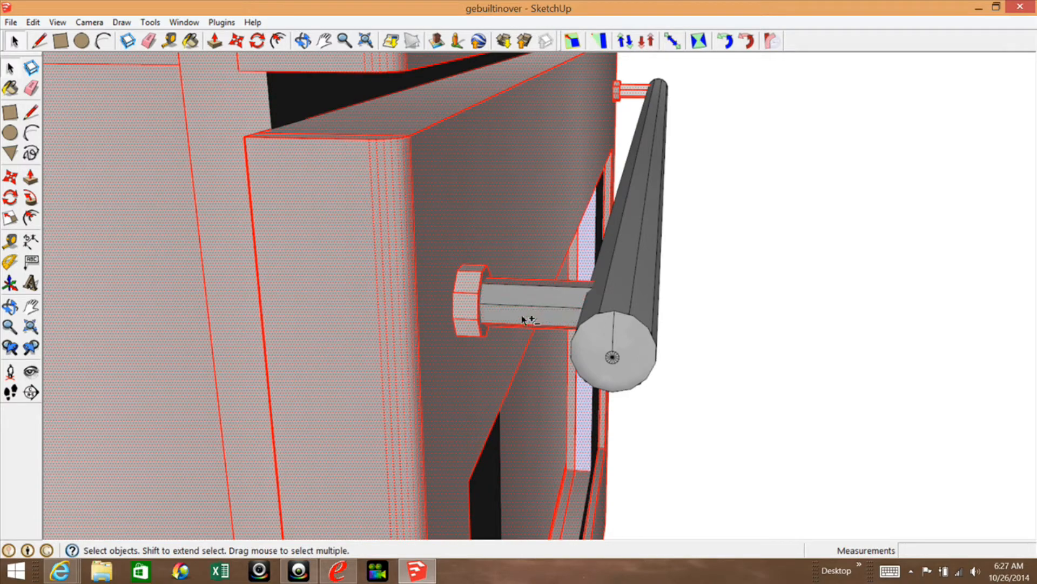
left_click(464, 309, "shift")
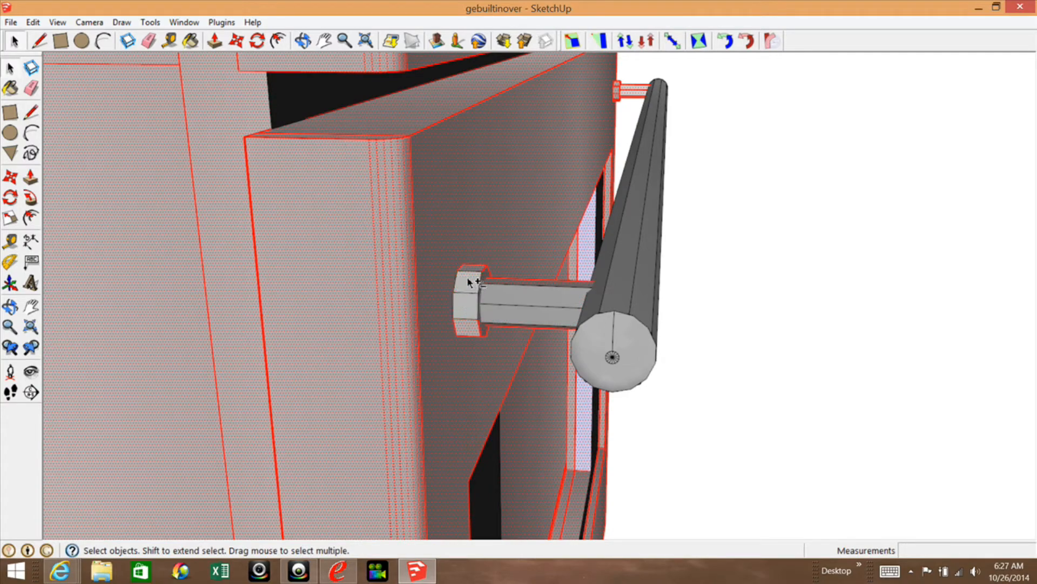
left_click(473, 331, "shift")
Remove the upper part of the left door-handle post from the selection.
left_click(10, 307)
left_click_drag(566, 267, 459, 353)
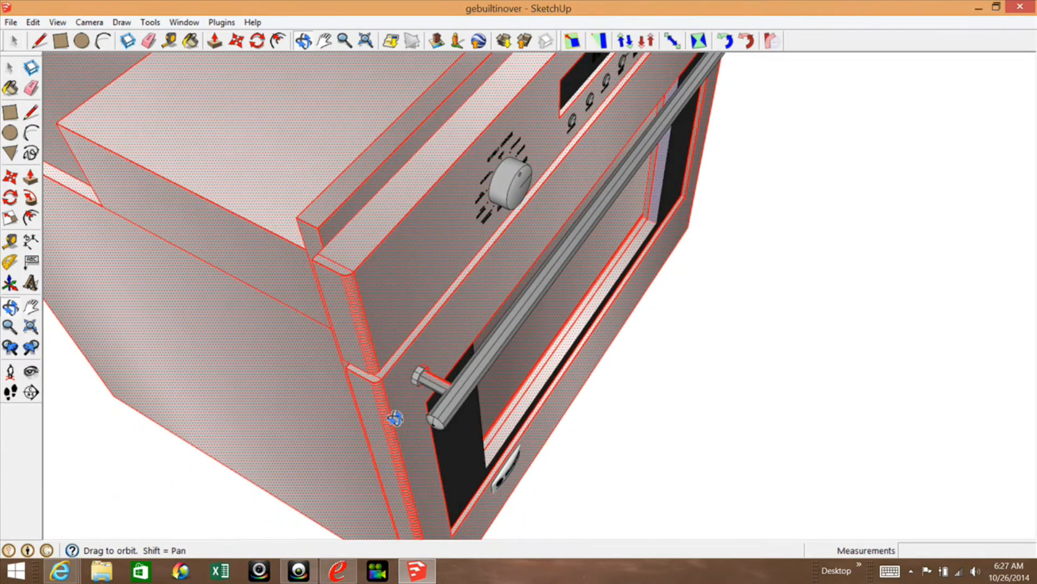
scroll(459, 353, "up", 5)
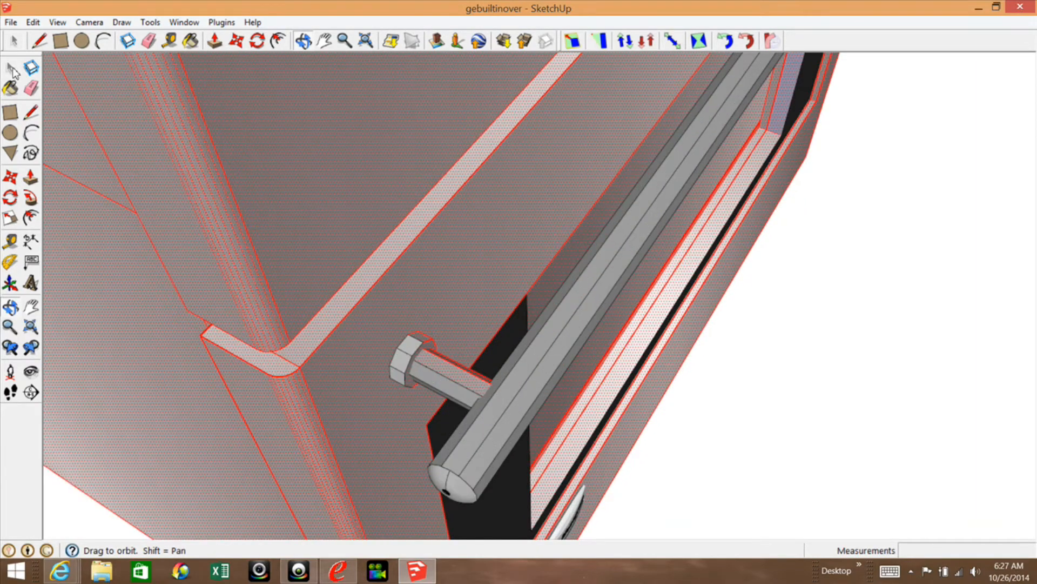
left_click(11, 69)
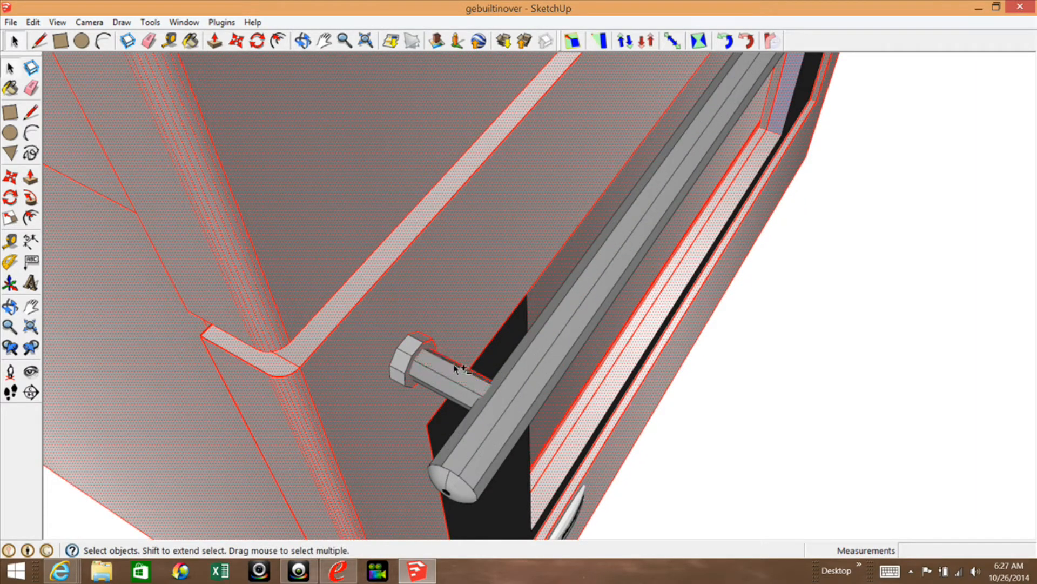
left_click(453, 369, "shift")
Remove the remaining inner side faces and edges of the left handle post and flange from the selection.
left_click(10, 307)
left_click_drag(493, 322, 401, 239)
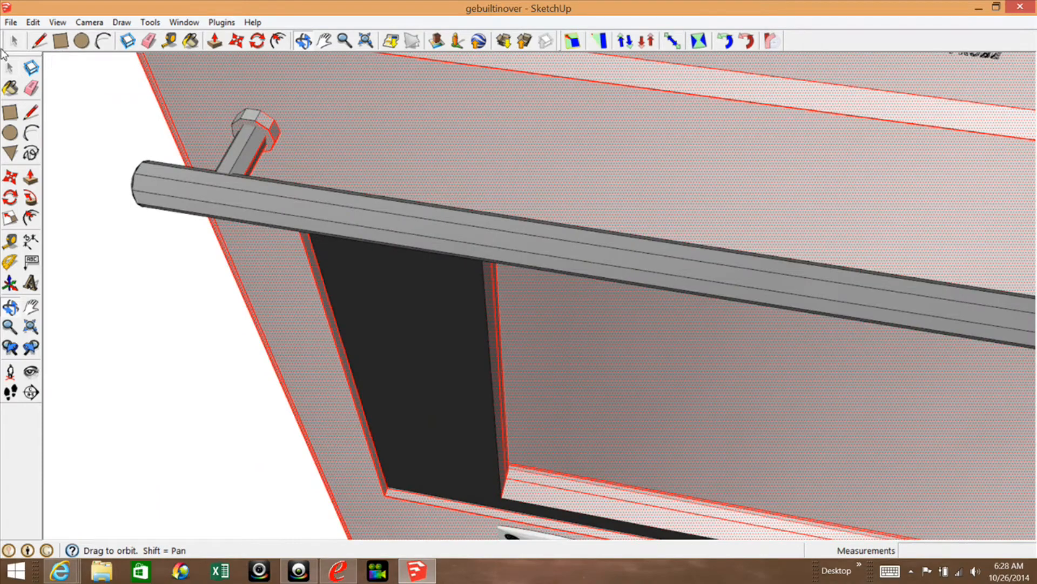
left_click(8, 70)
scroll(215, 114, "up", 4)
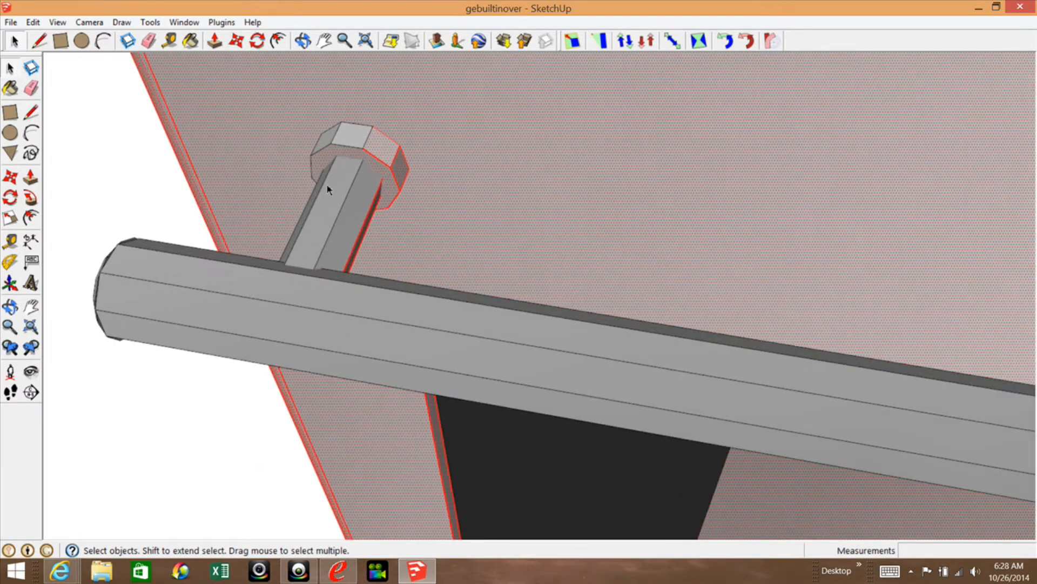
double_click(382, 153, "shift")
left_click(362, 233, "shift")
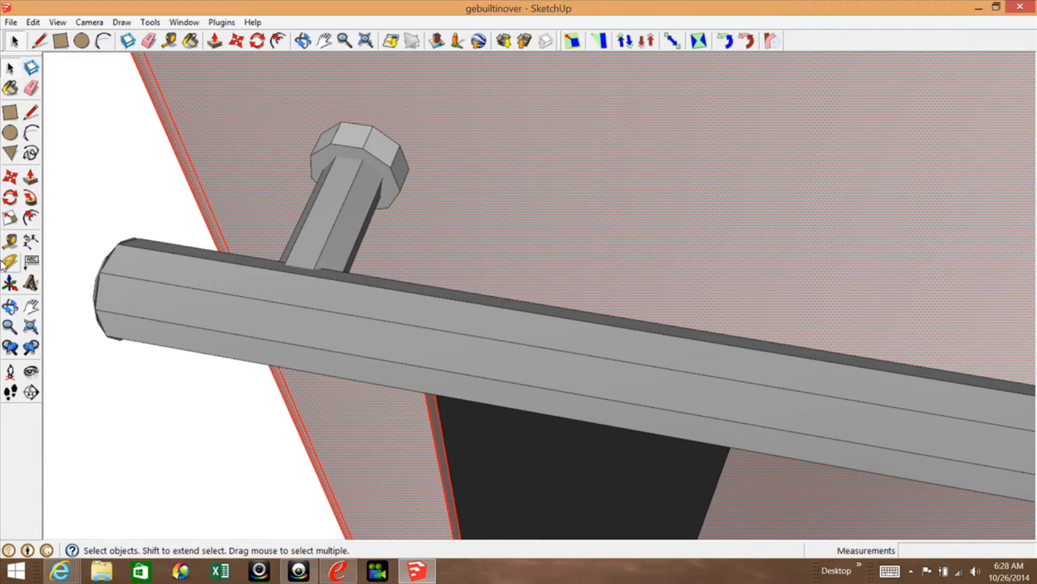
Remove the underside edges of the left handle post and the whole right handle post from the selection.
left_click(10, 306)
left_click_drag(267, 359, 373, 162)
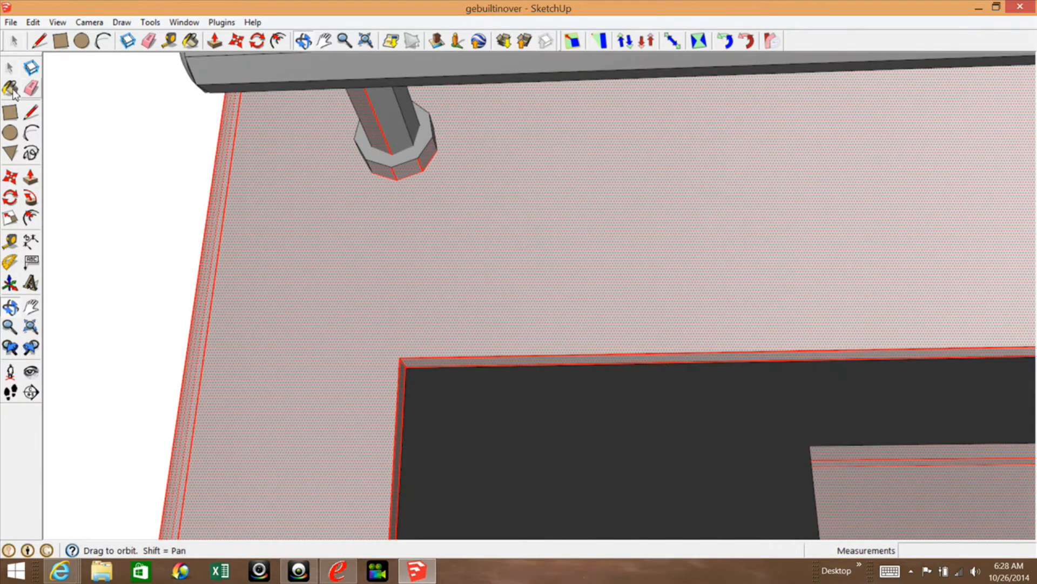
left_click(18, 65)
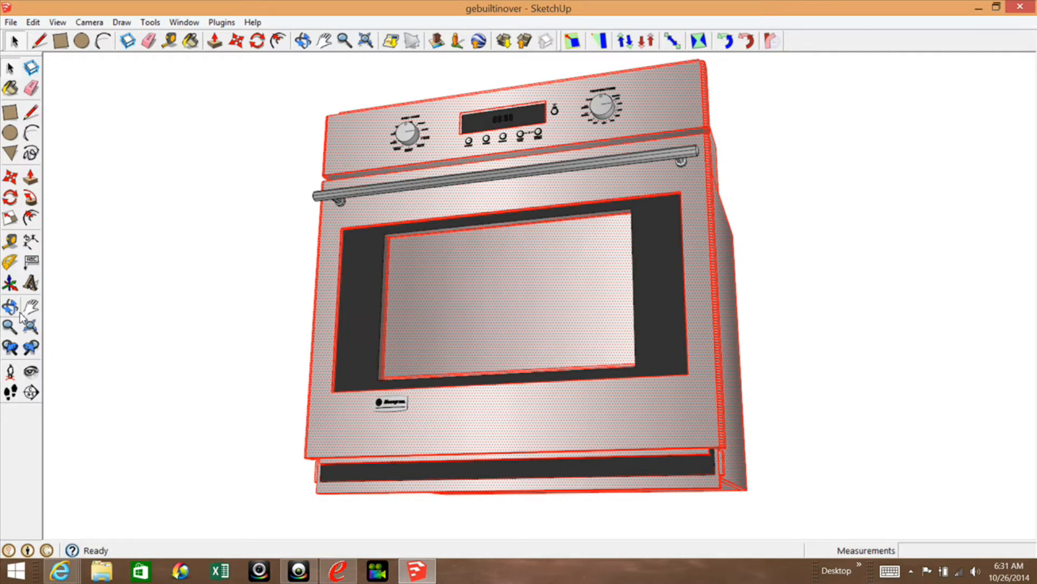
Display the drawing axes around the oven model.
left_click(17, 310)
left_click_drag(486, 277, 618, 431)
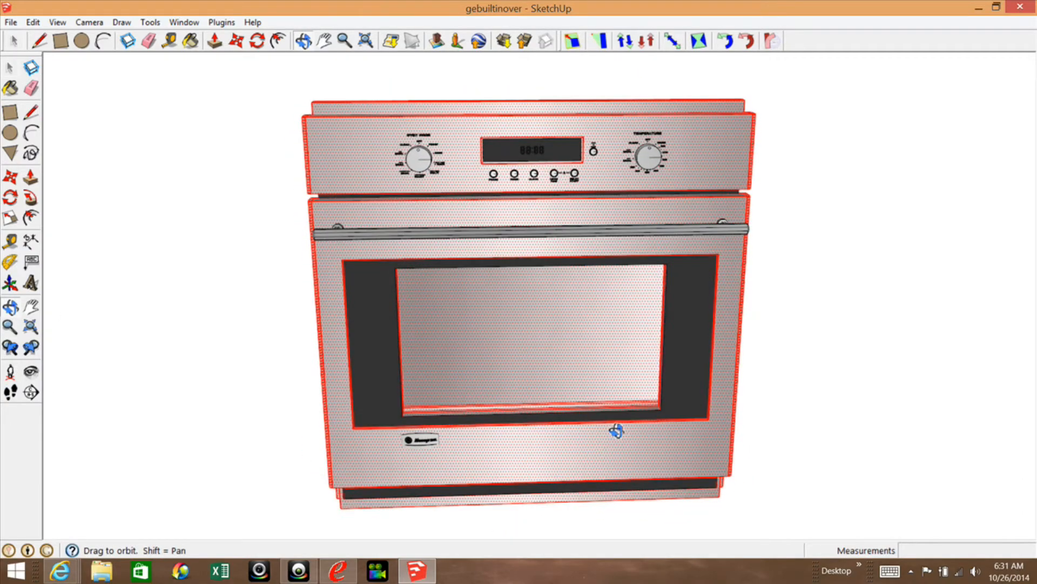
scroll(635, 304, "down", 3)
scroll(635, 304, "down", 8)
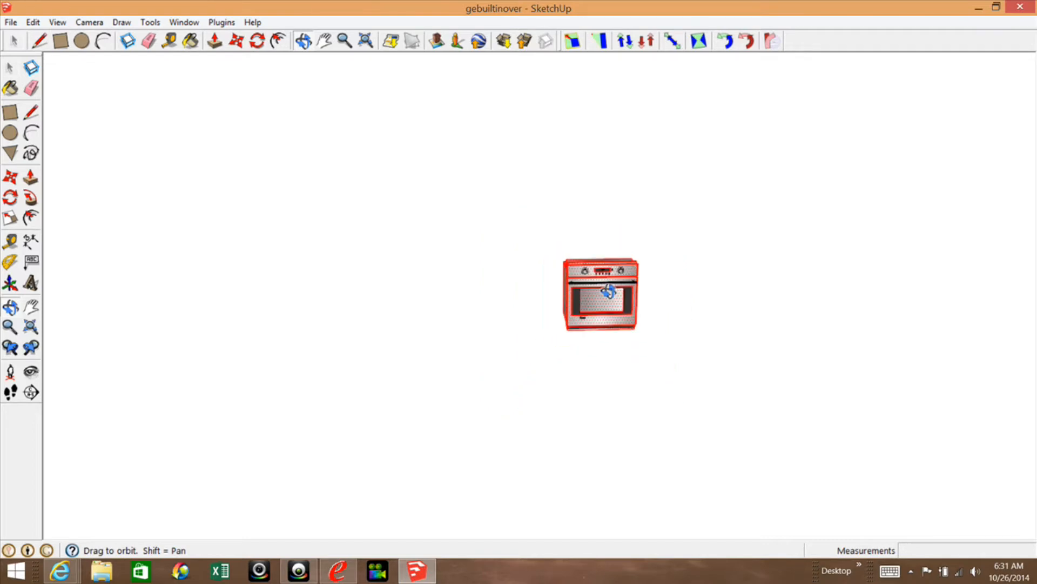
scroll(608, 292, "up", 8)
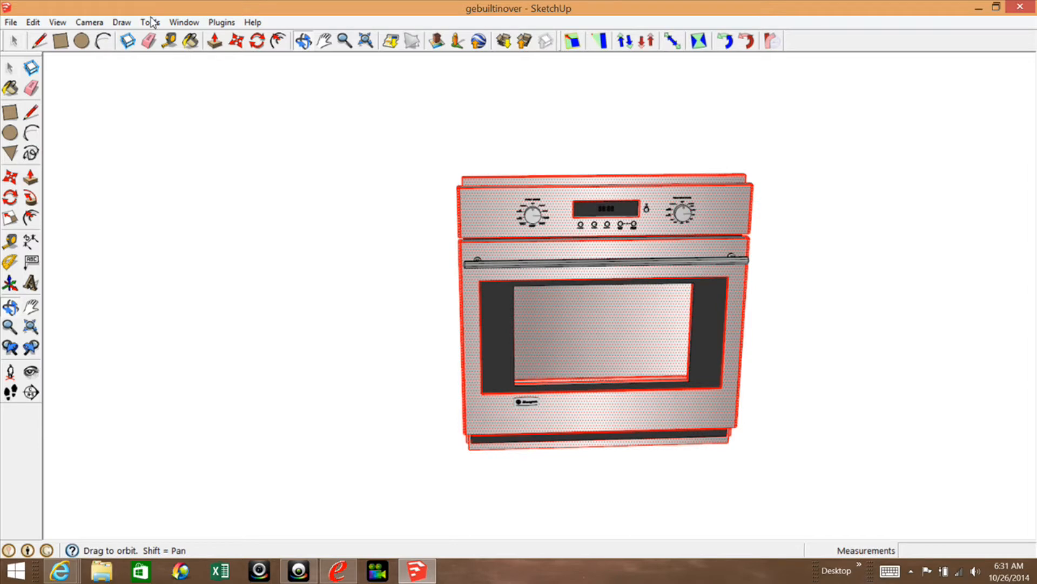
left_click(64, 24)
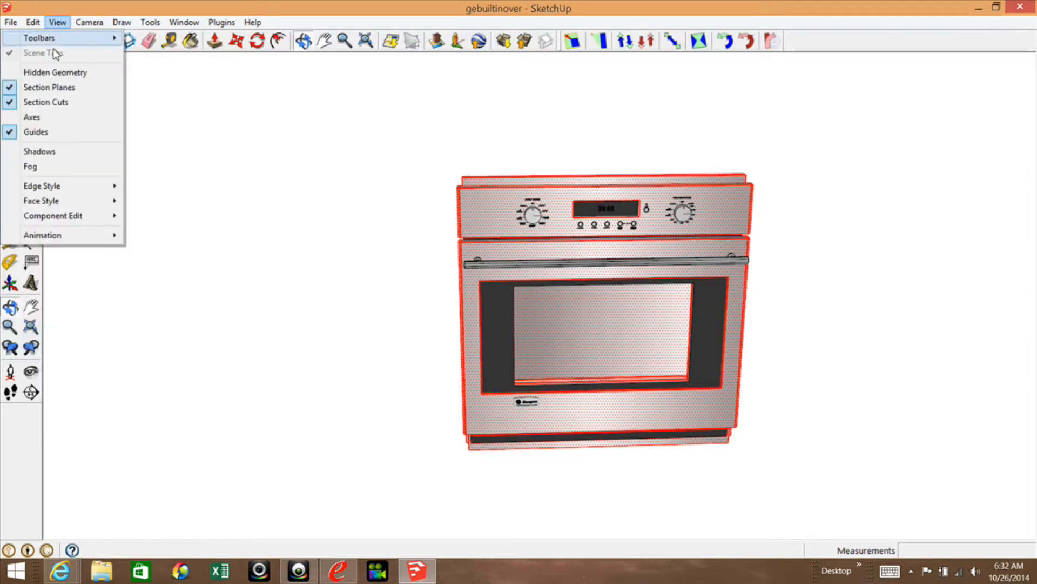
mouse_move(52, 39)
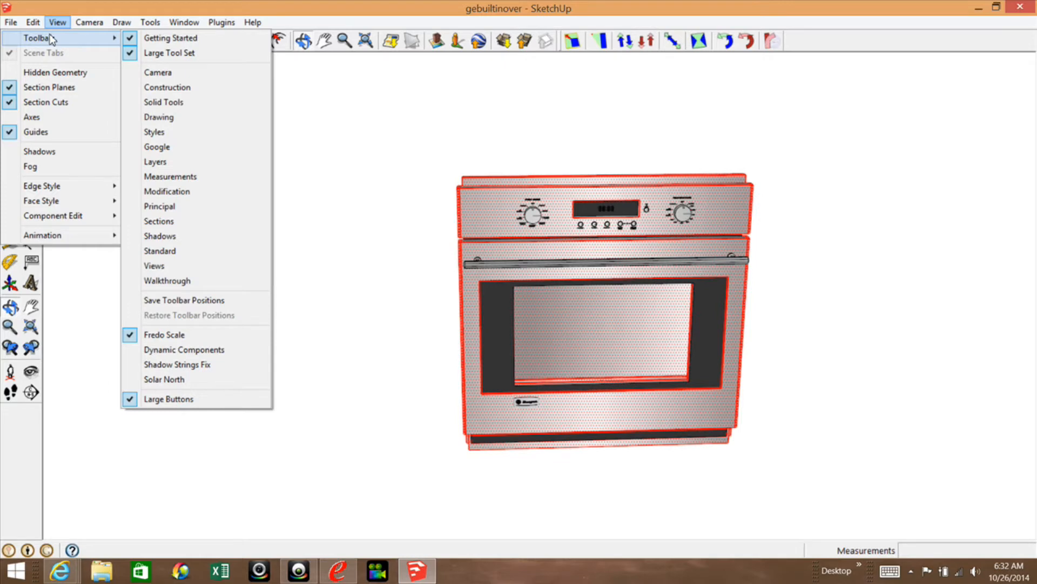
left_click(17, 118)
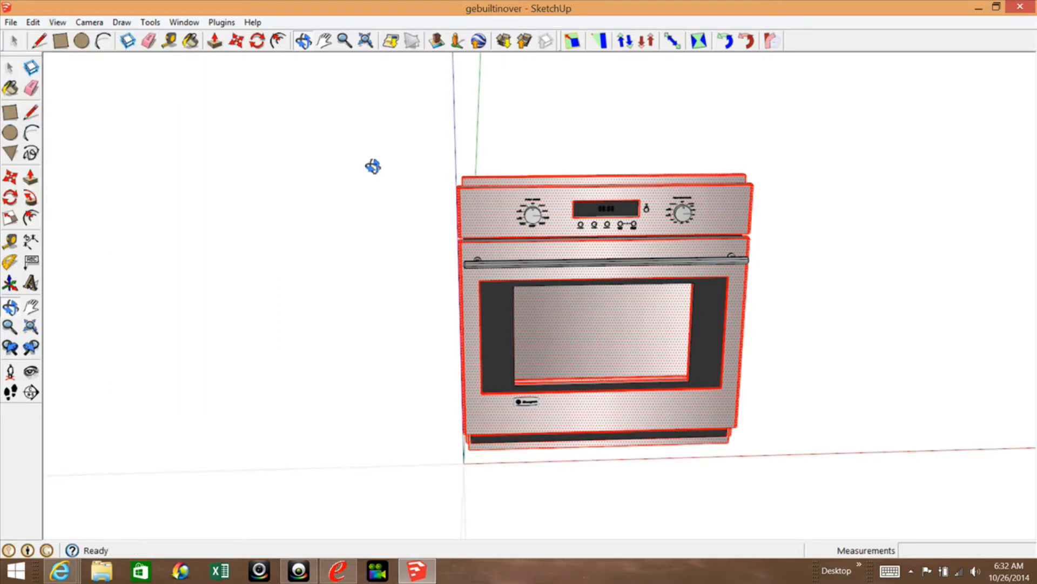
Make a group from the selected stainless-steel geometry of the oven.
scroll(401, 234, "down", 3)
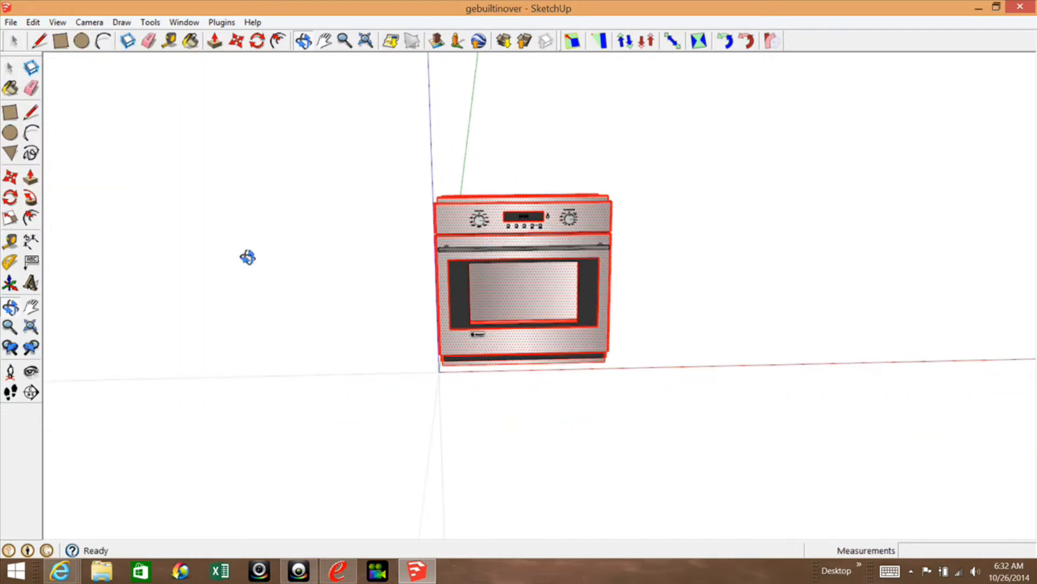
left_click(11, 307)
left_click_drag(352, 341, 737, 431)
left_click(10, 68)
right_click(448, 305)
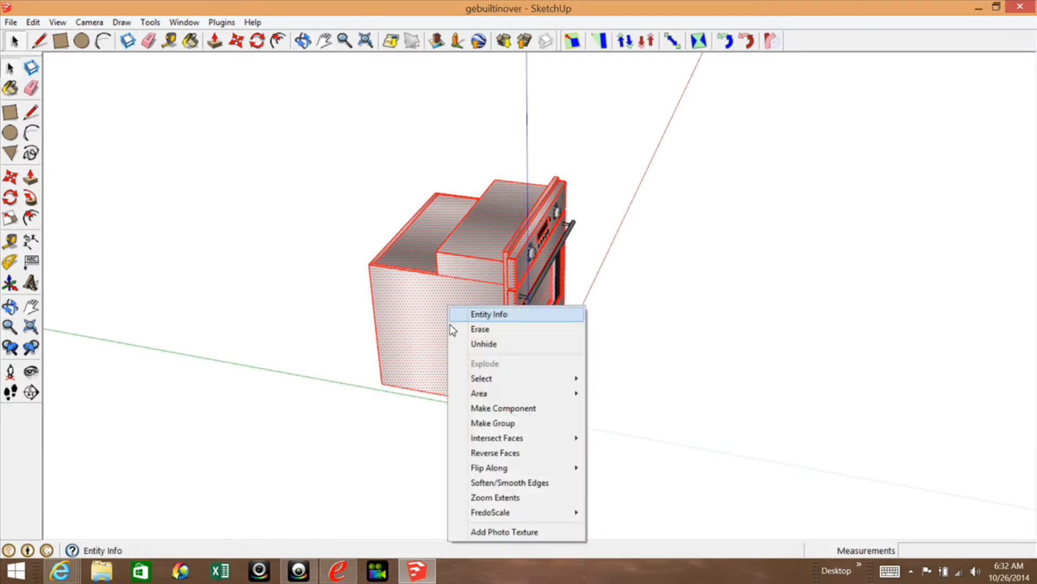
left_click(490, 424)
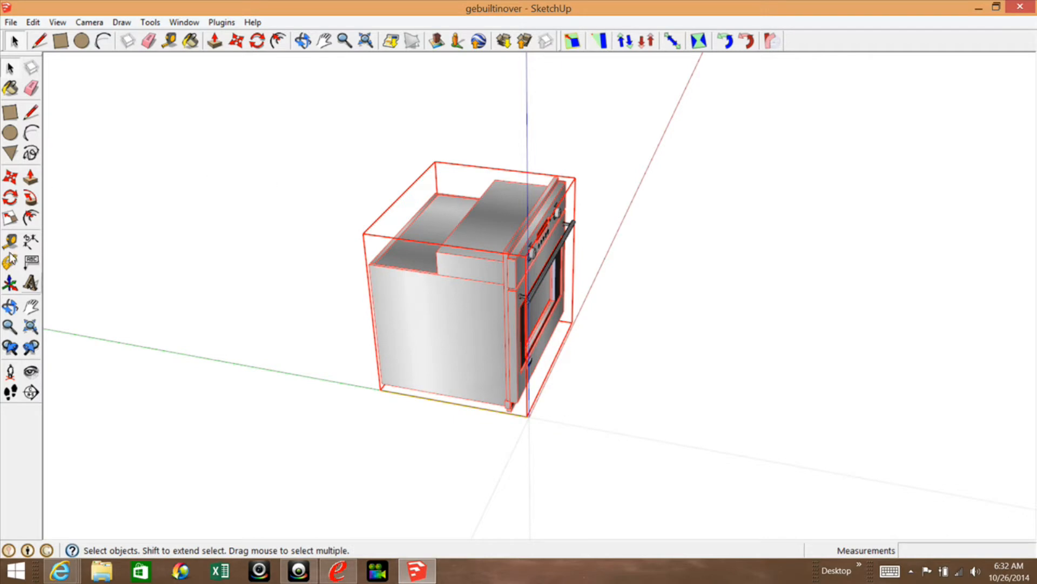
Replace the group selection with the letter V of the OVEN MODE label on the control panel.
left_click(10, 307)
left_click_drag(302, 248, 313, 225)
scroll(538, 356, "up", 5)
scroll(643, 326, "down", 3)
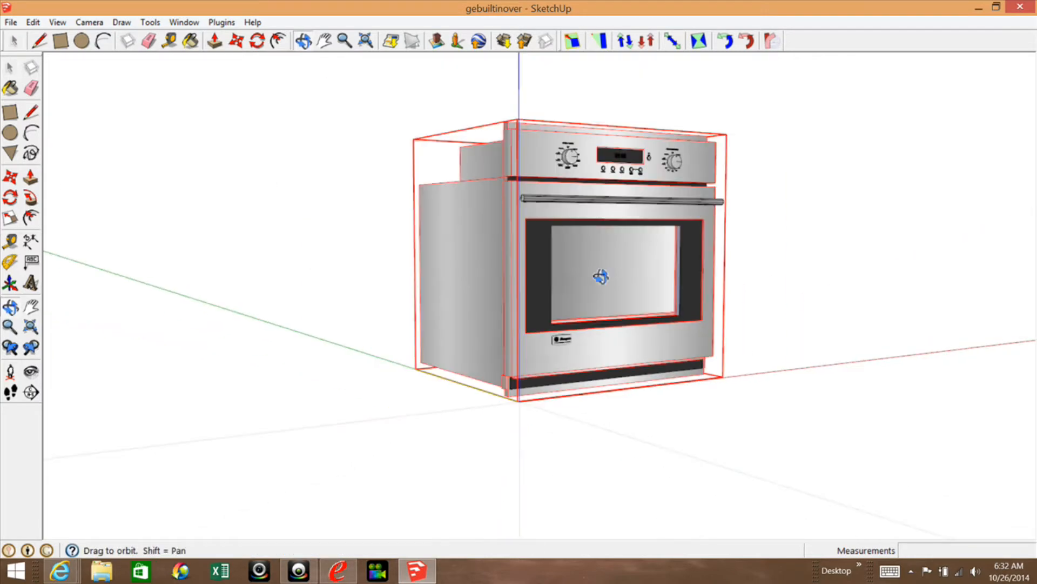
scroll(607, 102, "up", 6)
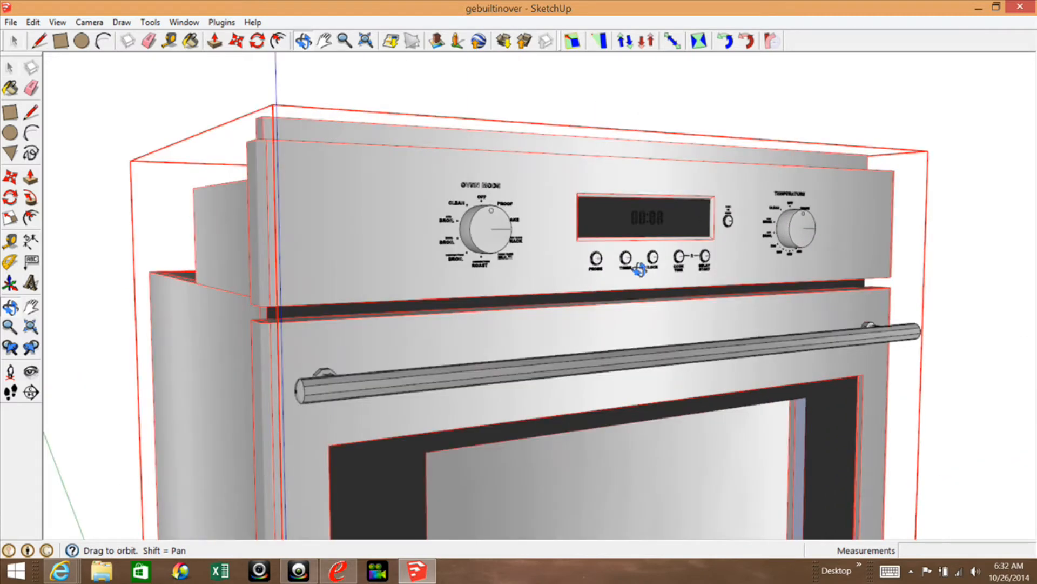
scroll(685, 224, "up", 2)
left_click(9, 69)
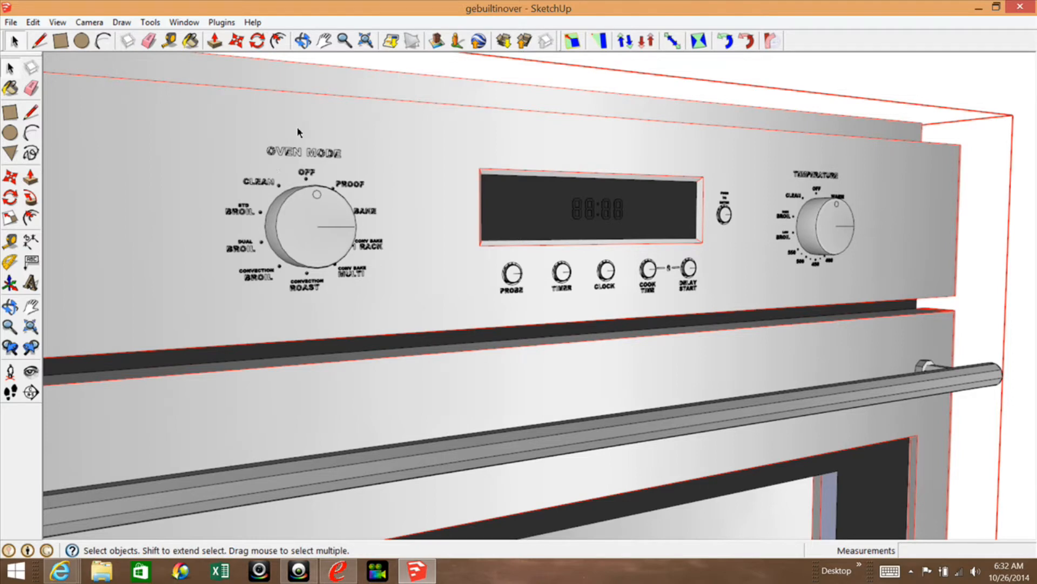
left_click(287, 153)
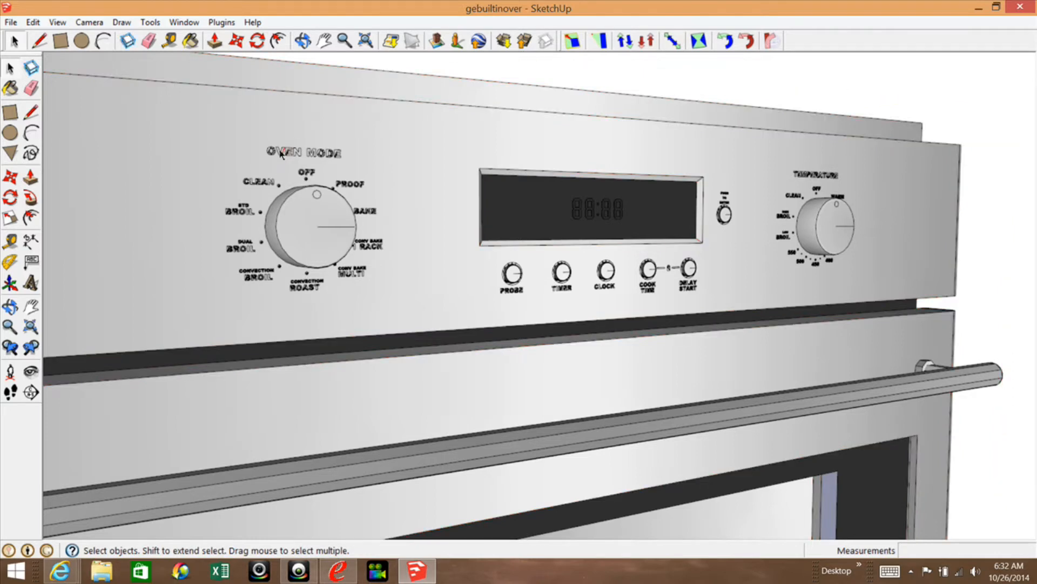
scroll(282, 155, "up", 2)
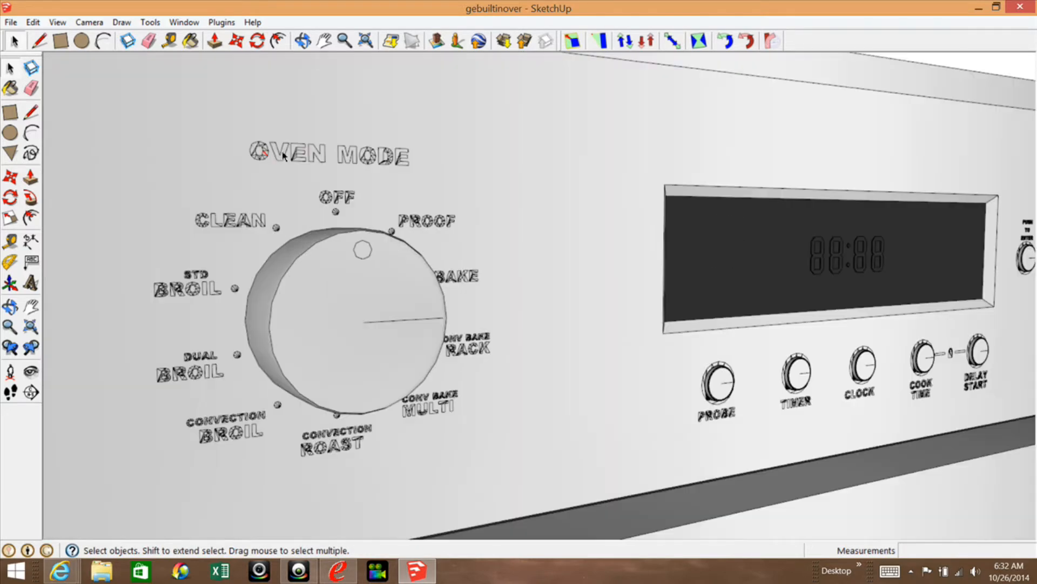
scroll(285, 158, "down", 2)
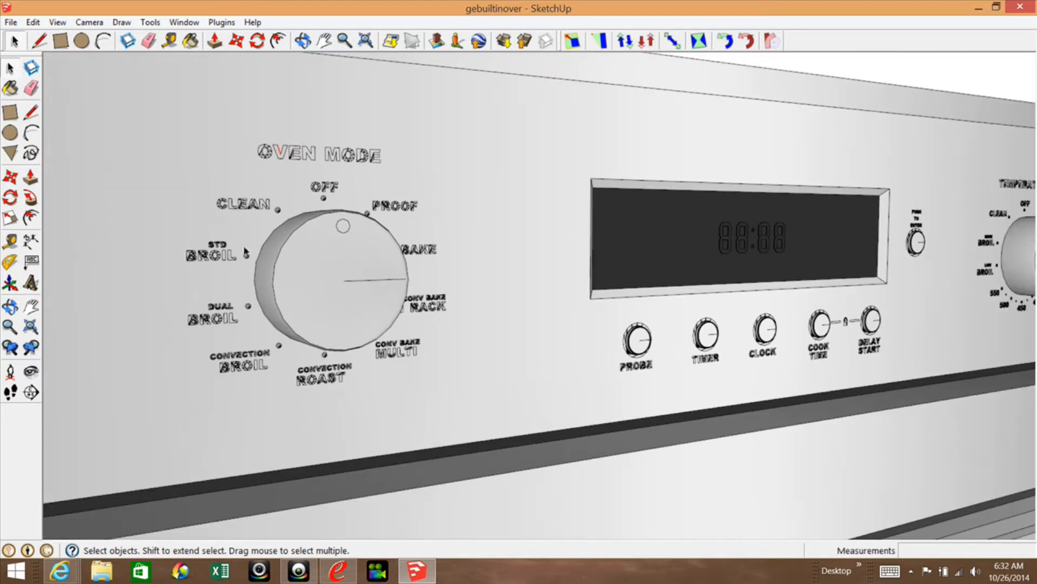
Make a group from the whole OVEN MODE knob, including the small indicator circle on its face.
left_click(332, 294)
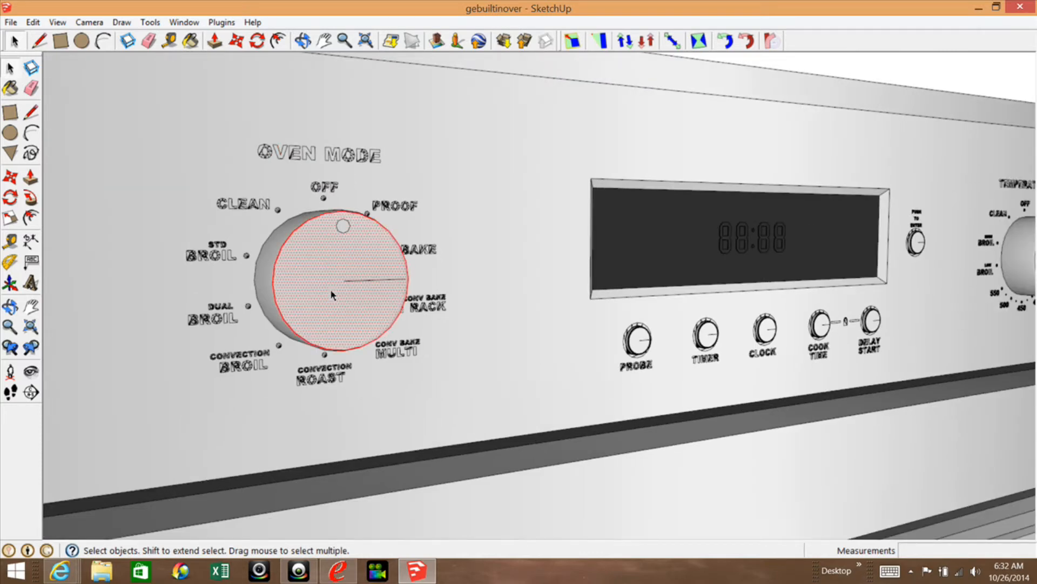
triple_click(332, 294)
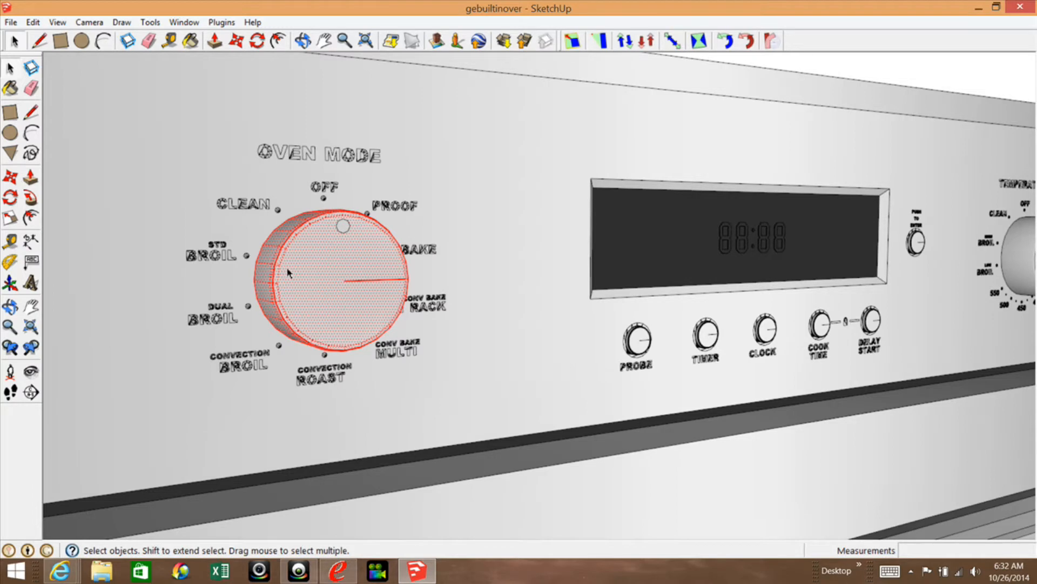
scroll(145, 278, "down", 2)
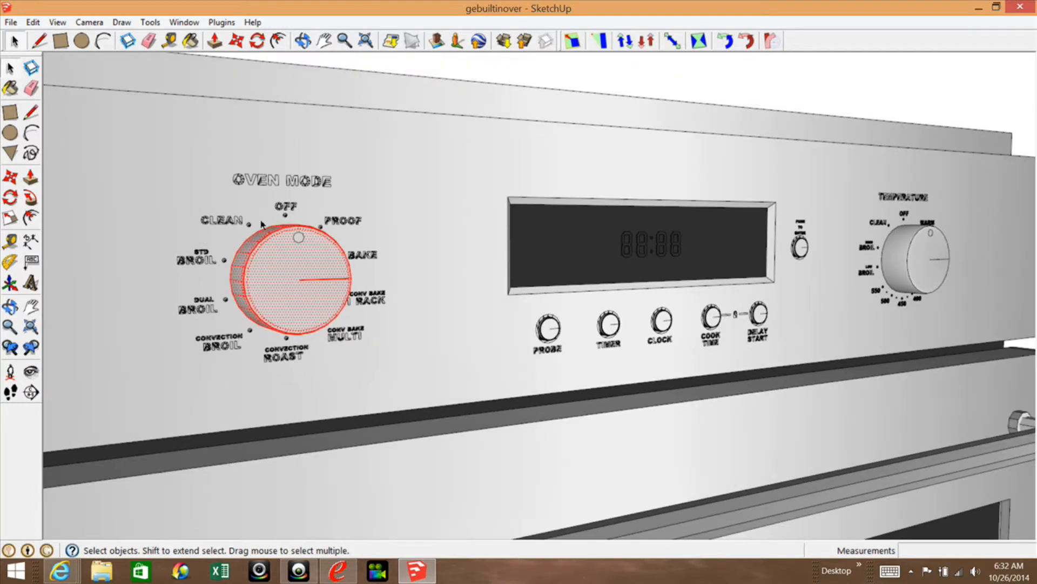
left_click(299, 238)
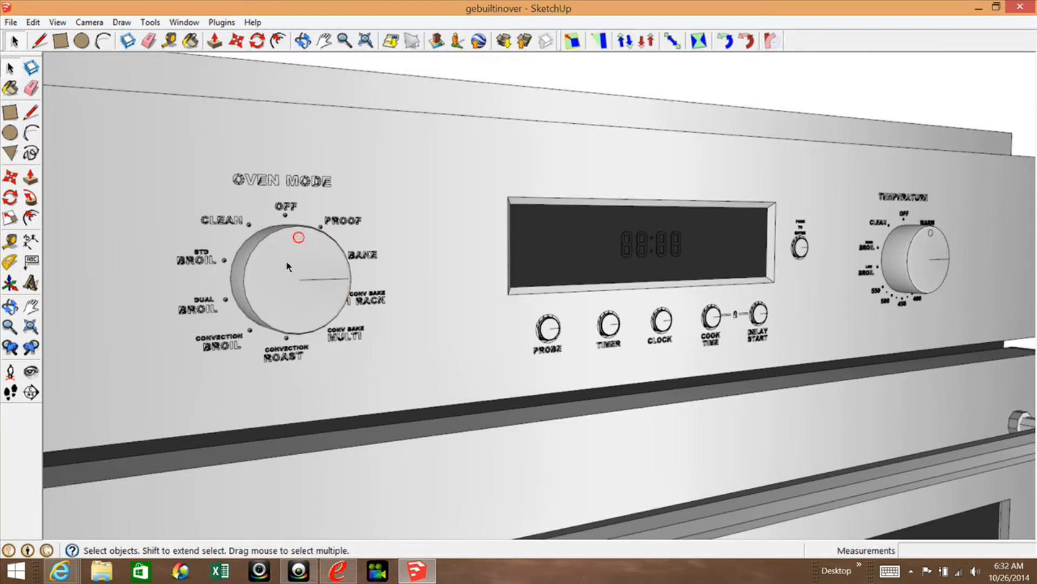
left_click(287, 263)
triple_click(287, 262)
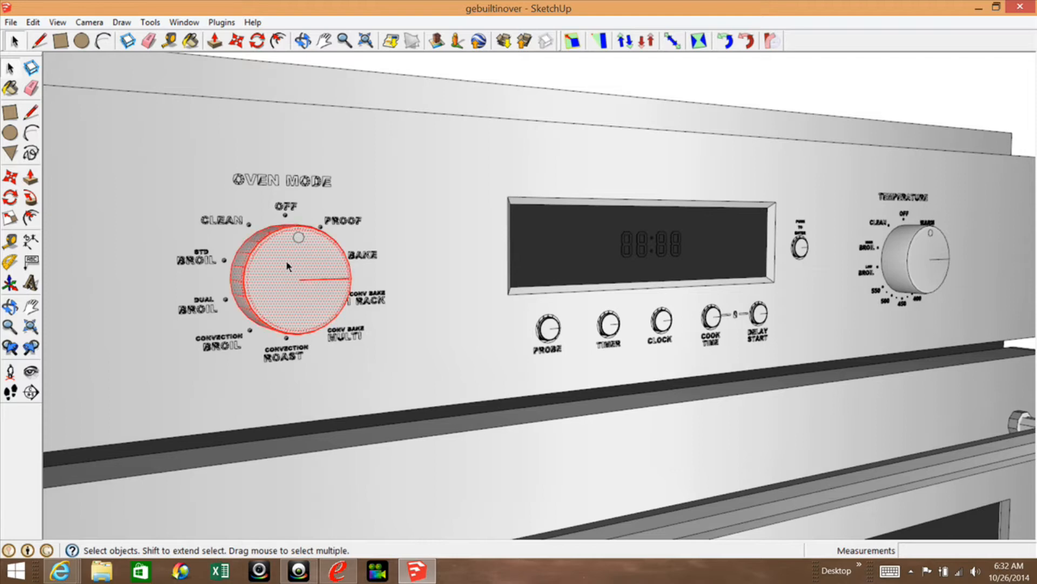
triple_click(289, 257)
right_click(276, 288)
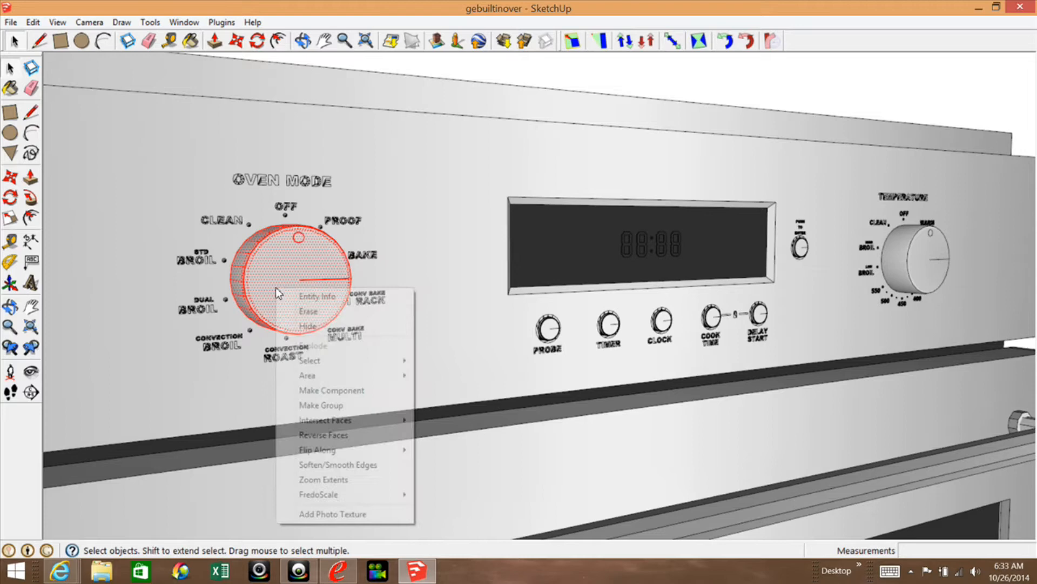
left_click(321, 405)
Make a group from the whole TEMPERATURE knob, including its small indicator circle.
triple_click(923, 248)
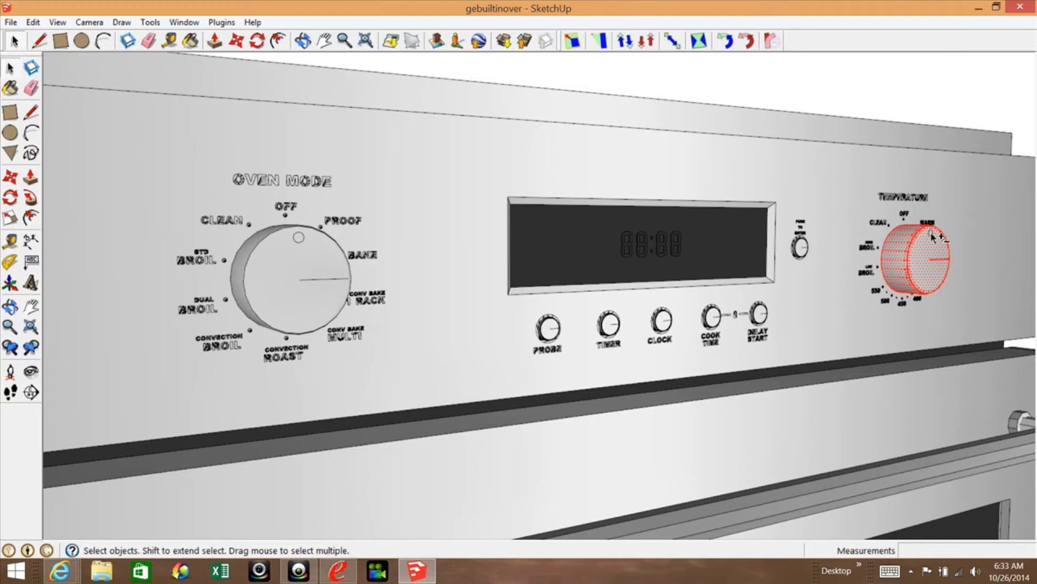
scroll(932, 236, "up", 3)
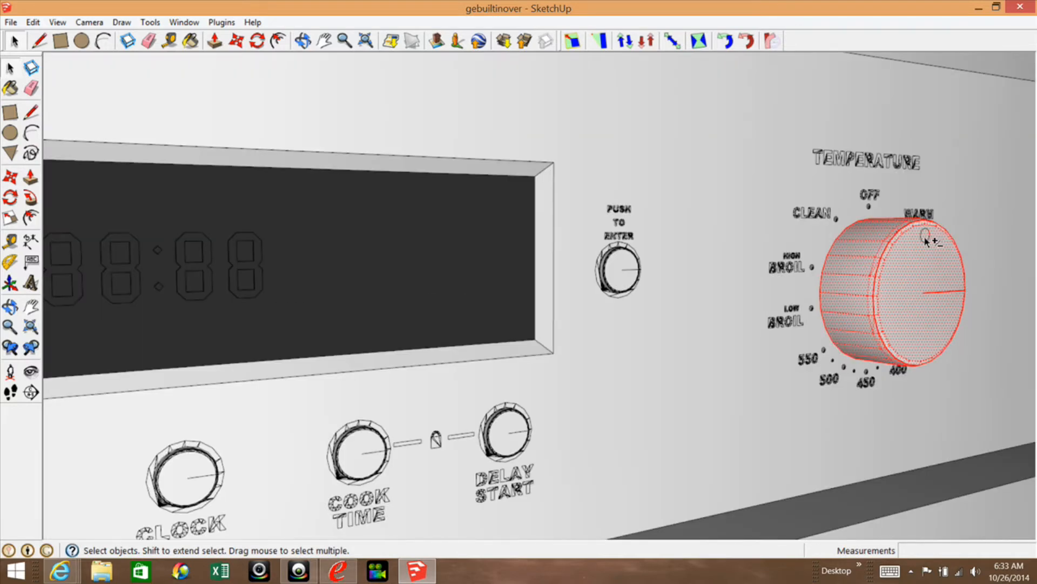
right_click(901, 303)
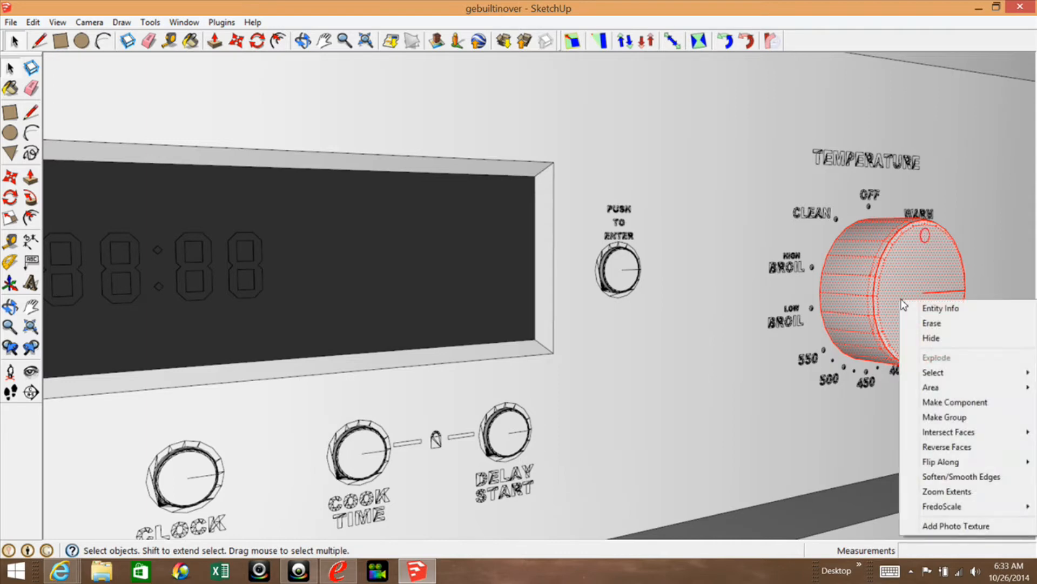
left_click(944, 417)
Make a group from the connected geometry of the PROBE button below the display.
scroll(921, 261, "down", 5)
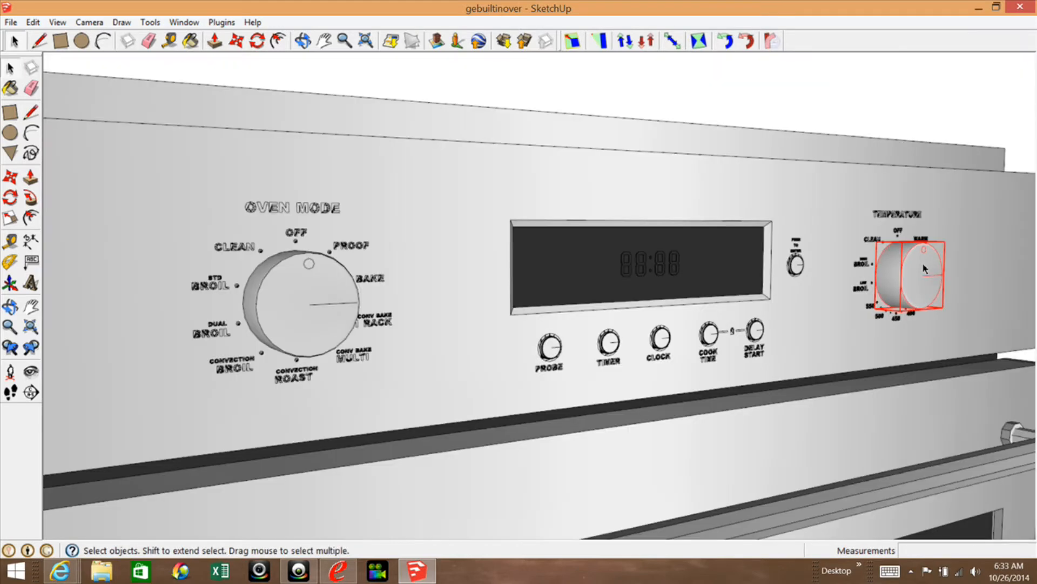
scroll(923, 265, "down", 3)
scroll(767, 330, "up", 6)
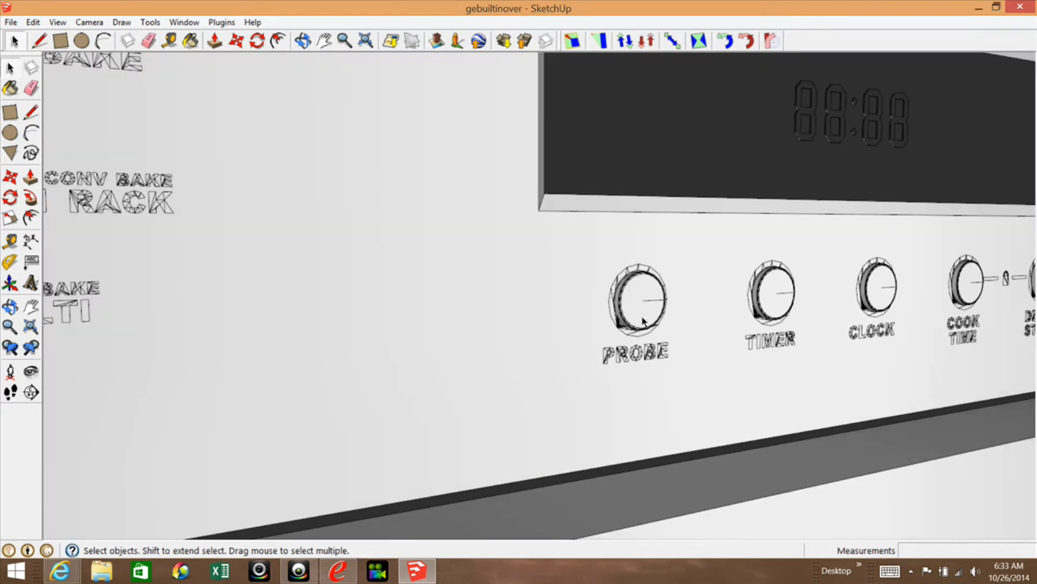
left_click(642, 320)
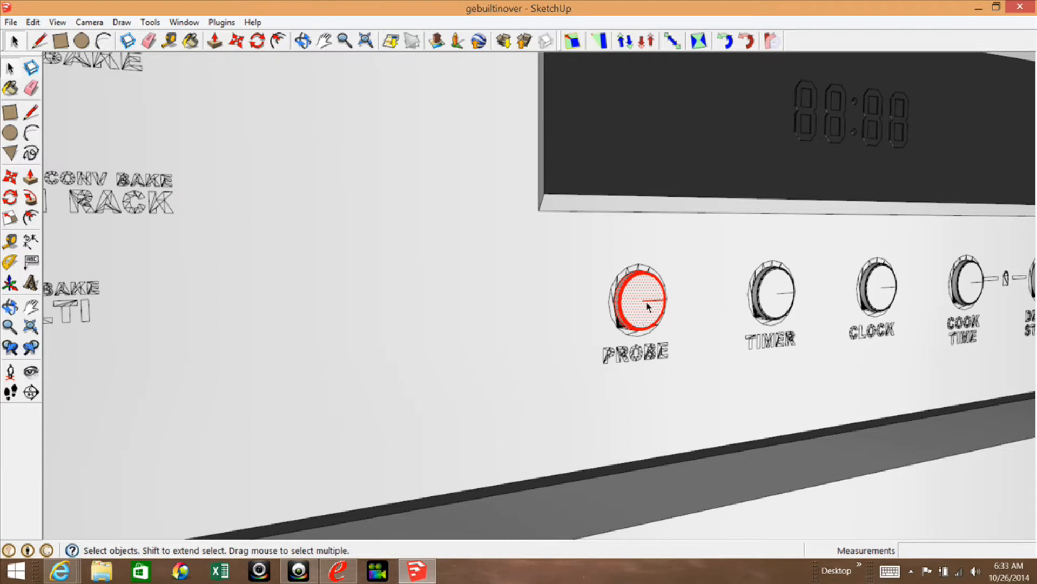
scroll(636, 286, "up", 5)
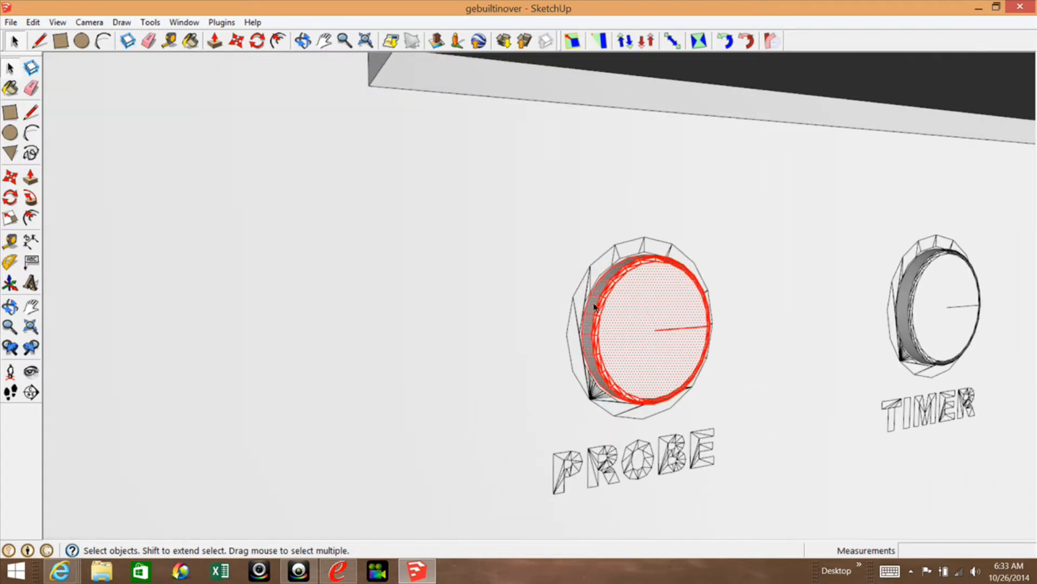
scroll(611, 294, "down", 2)
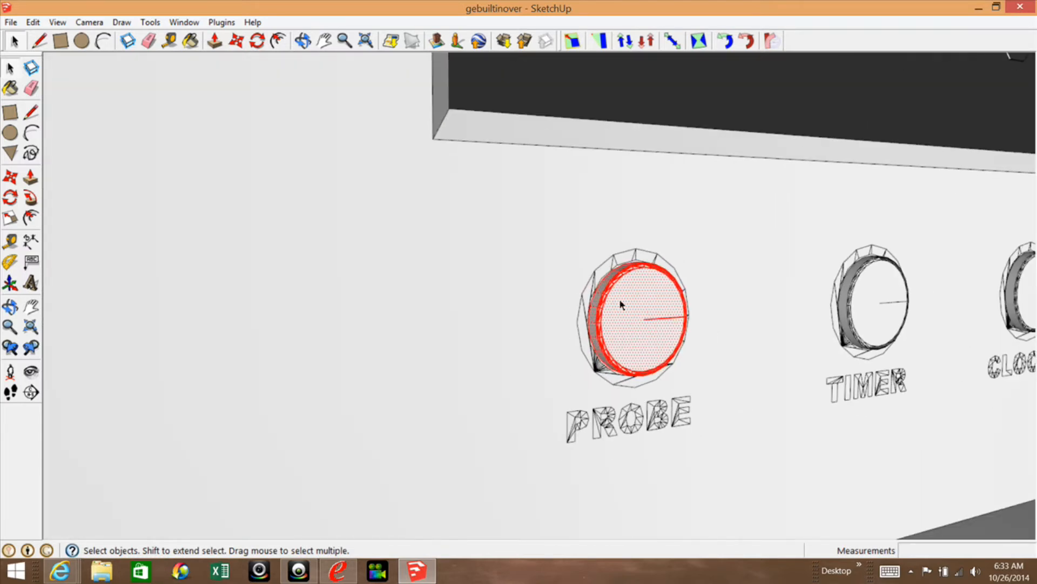
right_click(619, 301)
left_click(684, 422)
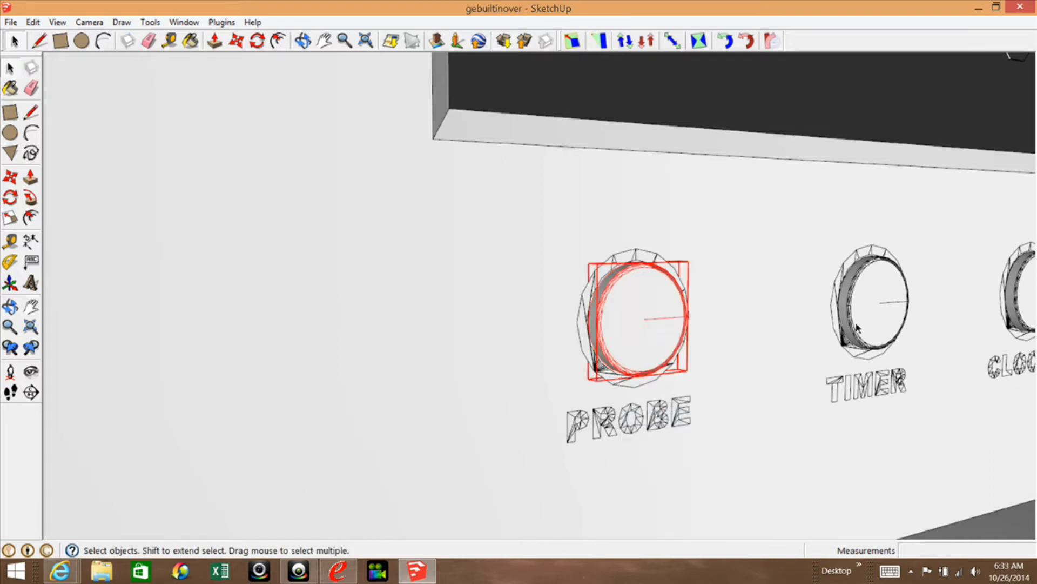
Make a group from the connected geometry of the TIMER button.
left_click(874, 317)
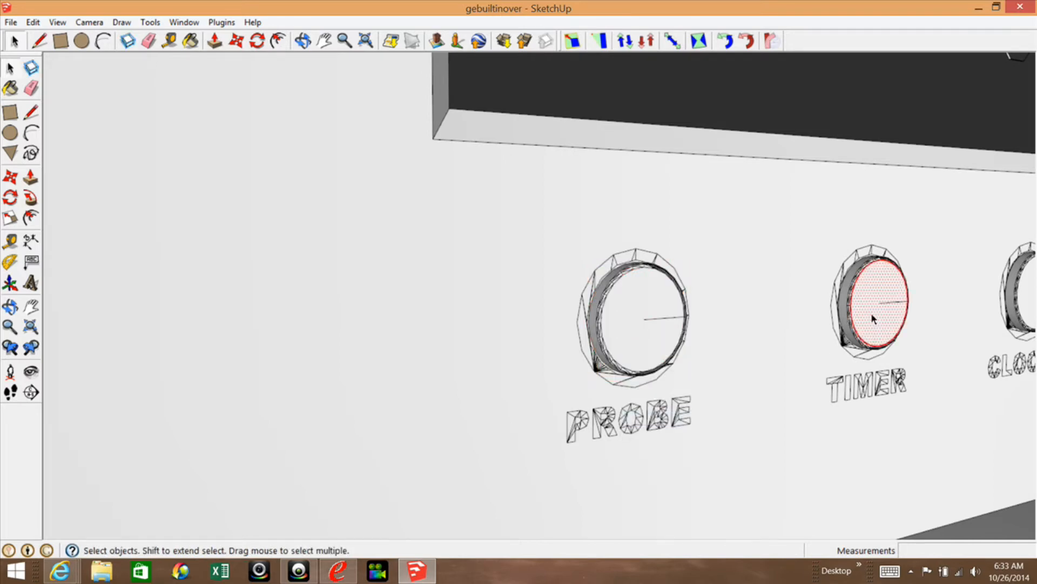
double_click(874, 318)
scroll(433, 282, "down", 2)
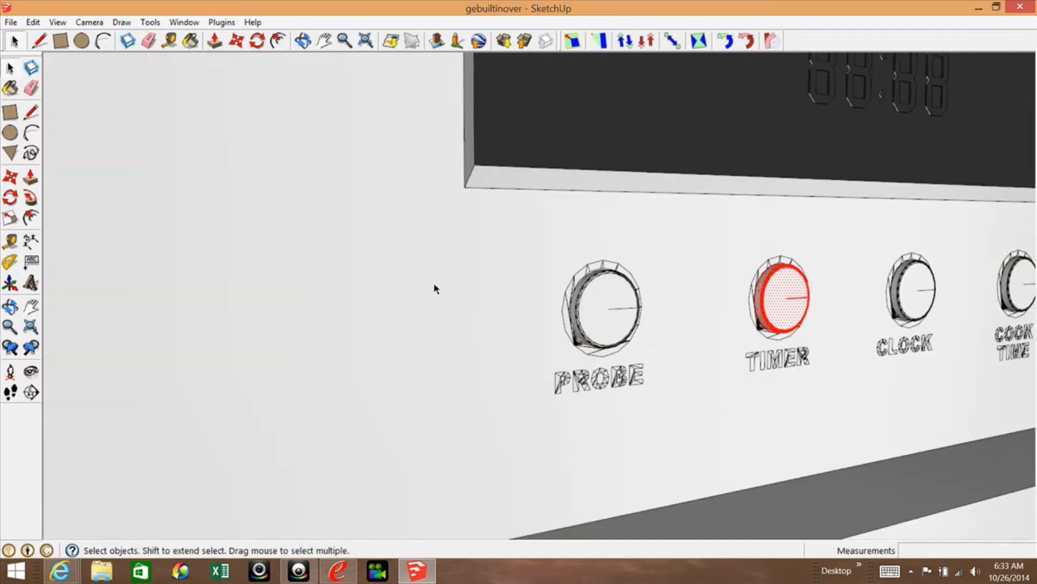
scroll(470, 311, "down", 2)
scroll(909, 290, "up", 2)
right_click(597, 322)
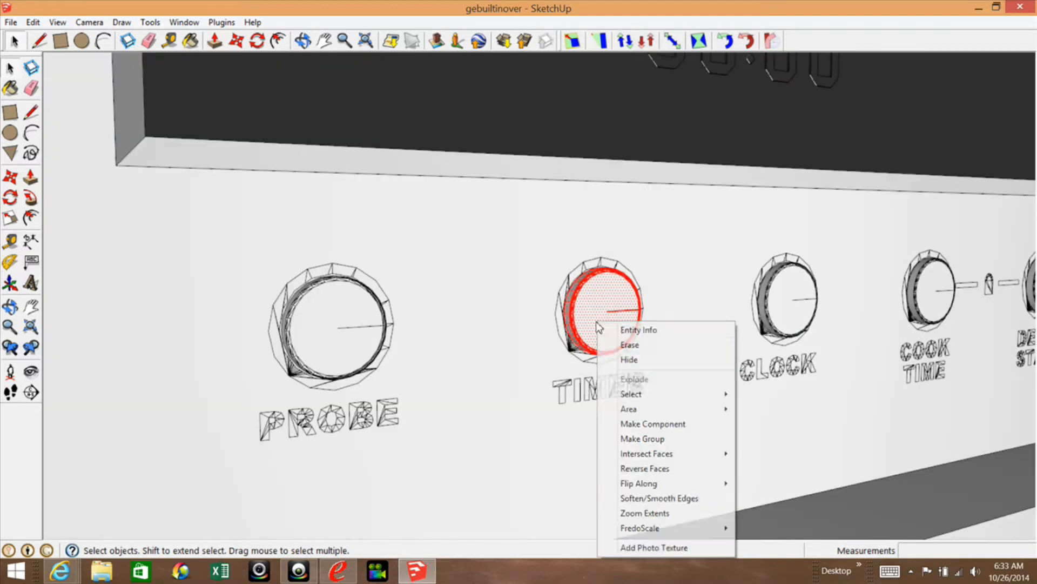
left_click(643, 438)
Make separate groups from the CLOCK button and the COOK TIME button.
left_click(797, 299)
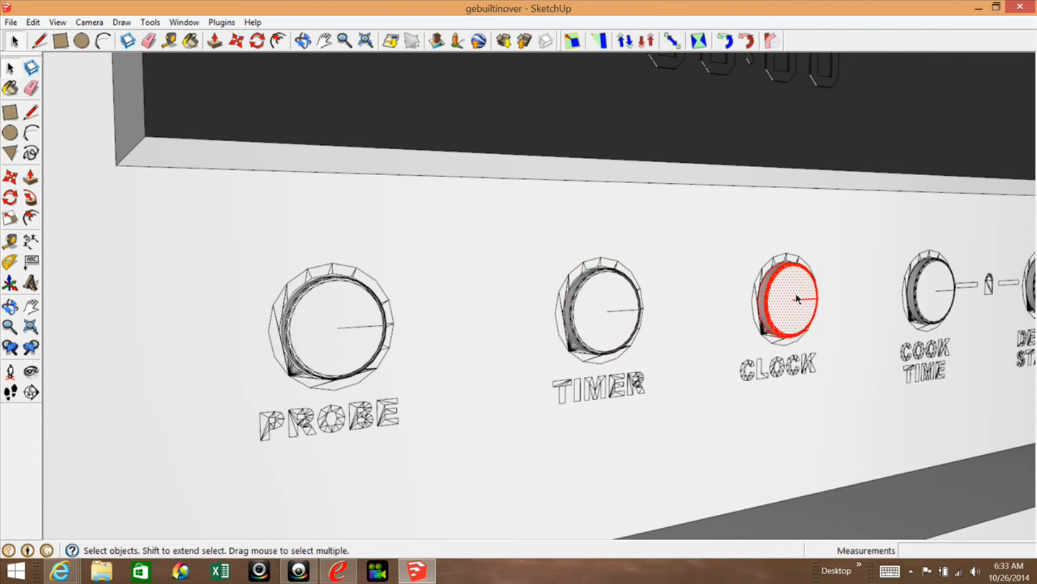
right_click(799, 299)
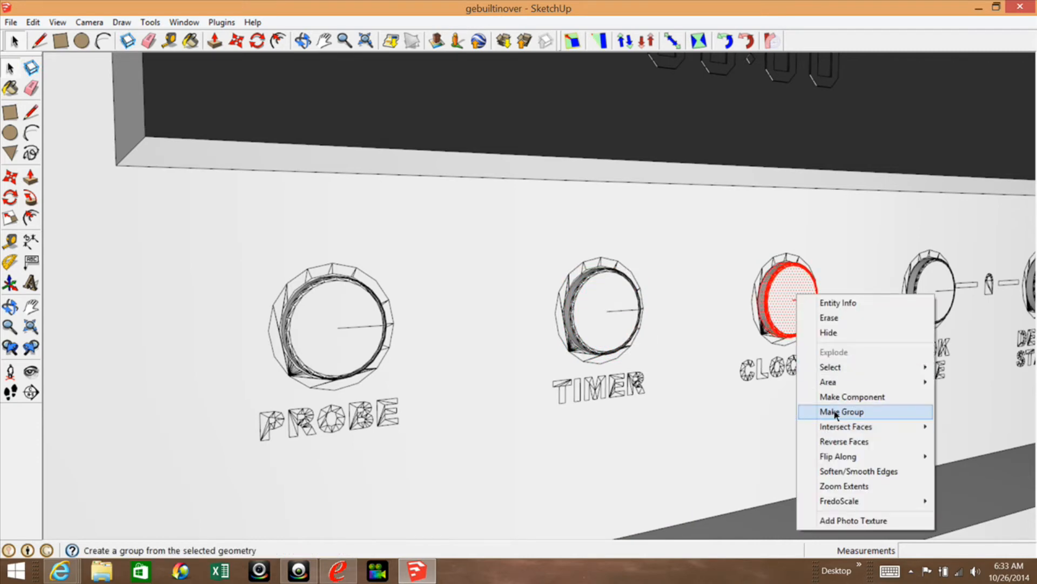
left_click(831, 410)
left_click(926, 290)
right_click(926, 289)
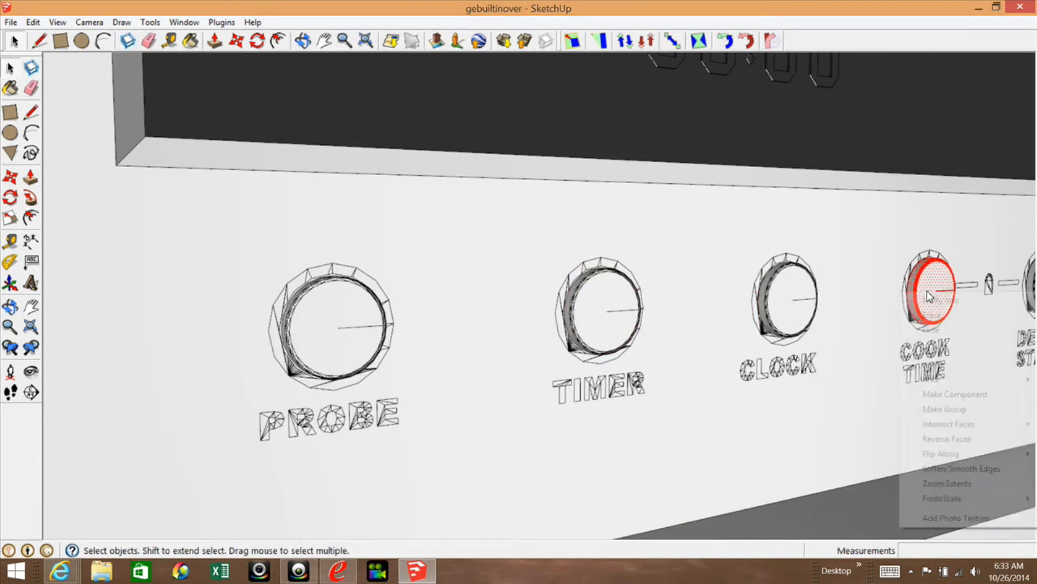
left_click(944, 409)
Make a group from the connected geometry of the DELAY START button.
scroll(262, 378, "down", 4)
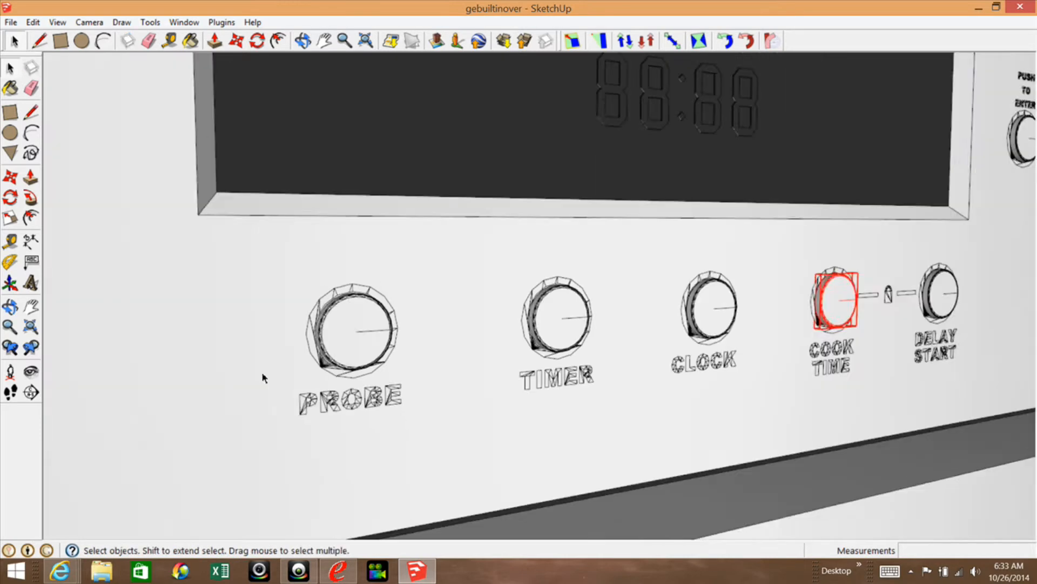
scroll(891, 276, "up", 3)
scroll(856, 306, "up", 2)
left_click(853, 305)
right_click(853, 306)
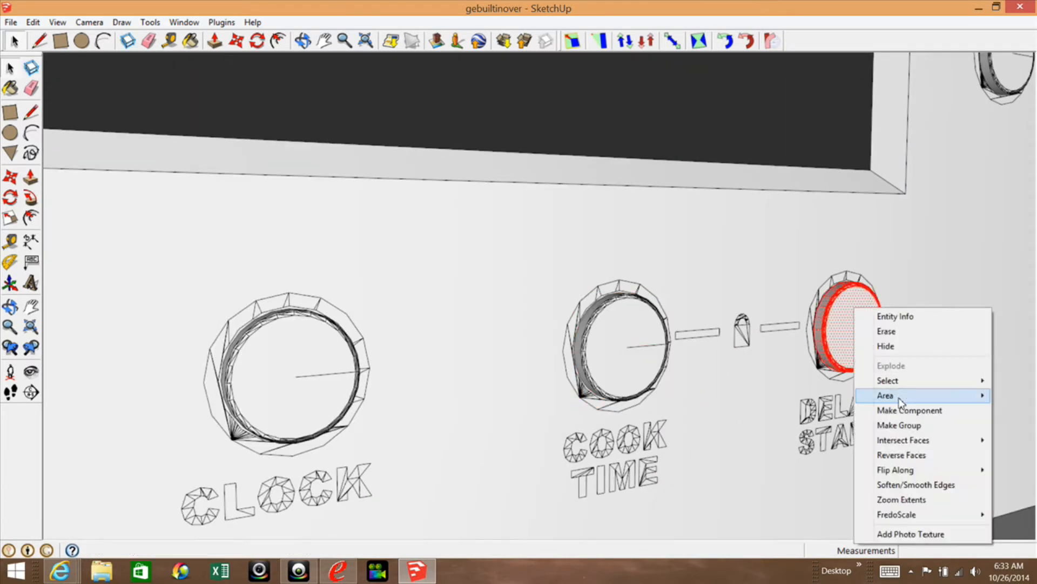
left_click(901, 424)
Make a group from the PUSH TO ENTER button beside the display.
scroll(882, 265, "down", 3)
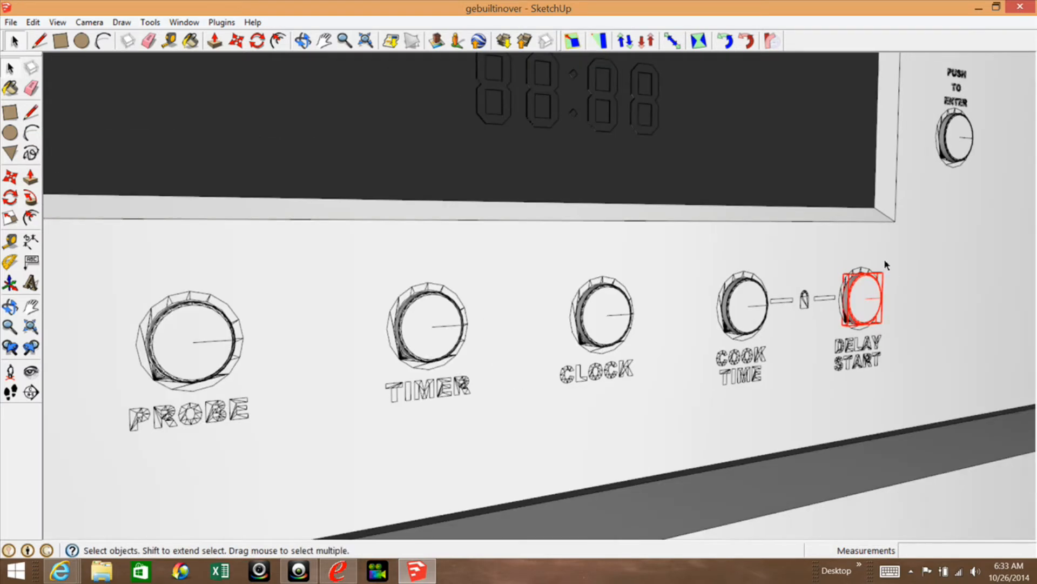
scroll(979, 86, "up", 2)
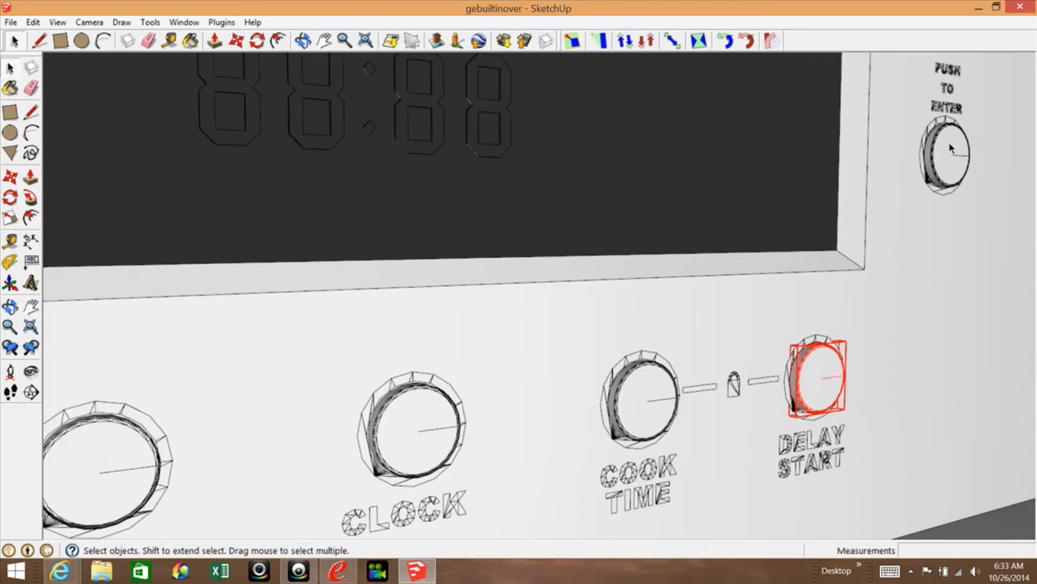
left_click(950, 145)
right_click(950, 147)
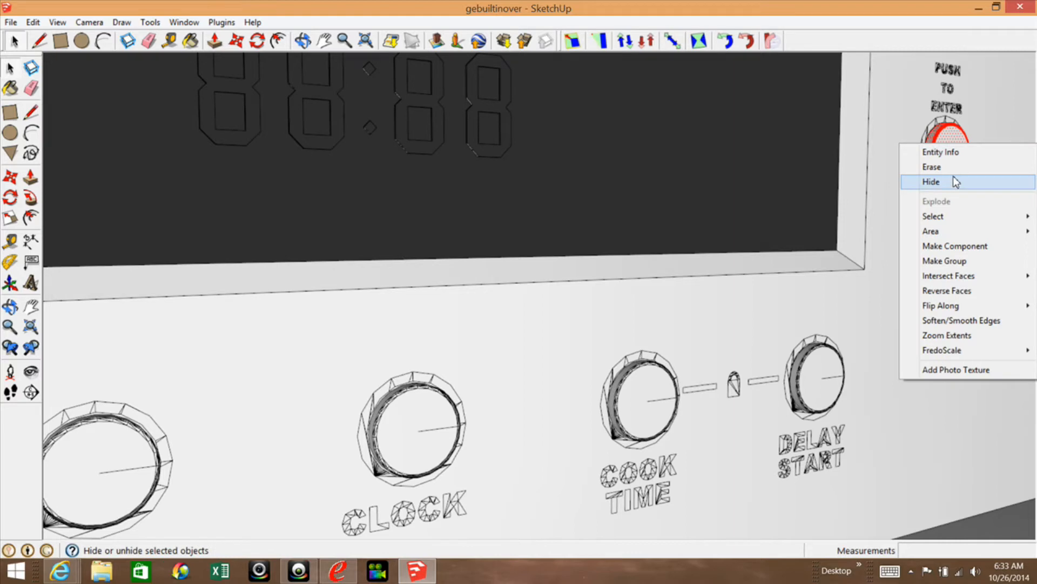
left_click(943, 258)
Combine the PROBE, TIMER, CLOCK, COOK TIME, DELAY START and PUSH TO ENTER button groups into one group.
scroll(946, 160, "down", 3)
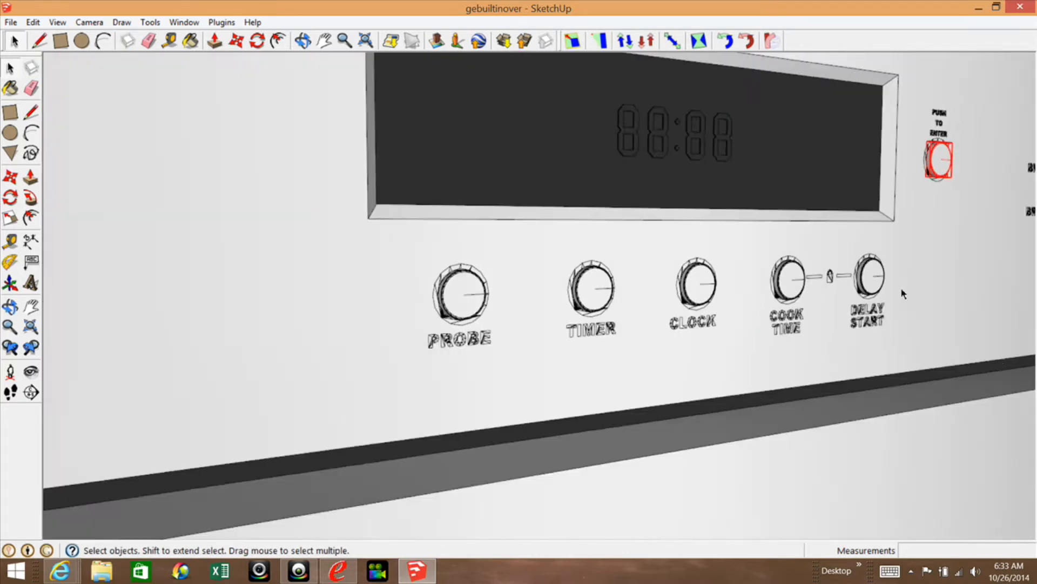
scroll(899, 286, "down", 5)
scroll(677, 288, "up", 2)
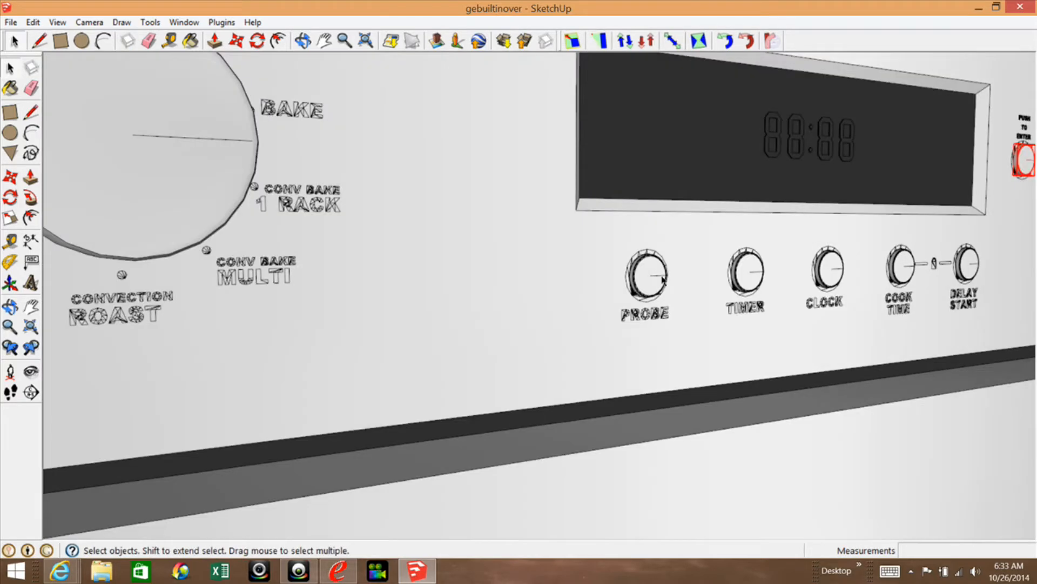
left_click(656, 280)
left_click(747, 272, "shift")
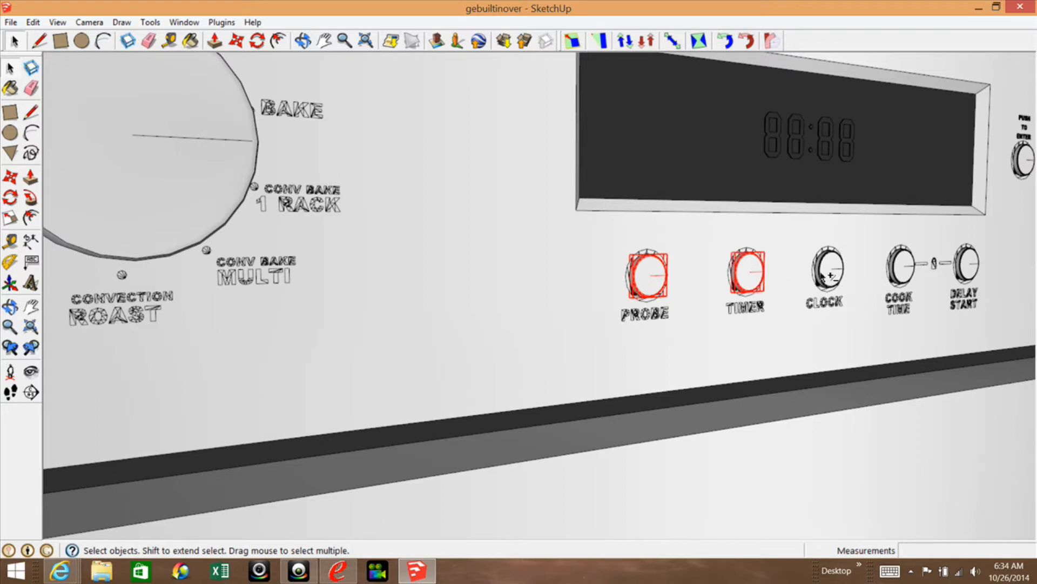
left_click(828, 269, "shift")
left_click(909, 271, "shift")
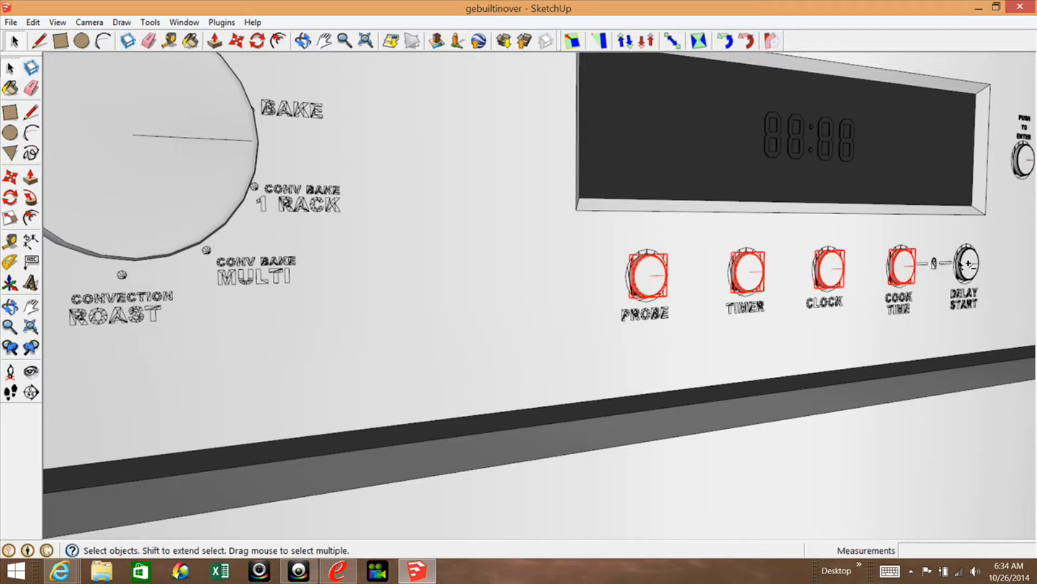
left_click(967, 264, "shift")
left_click(1027, 170, "shift")
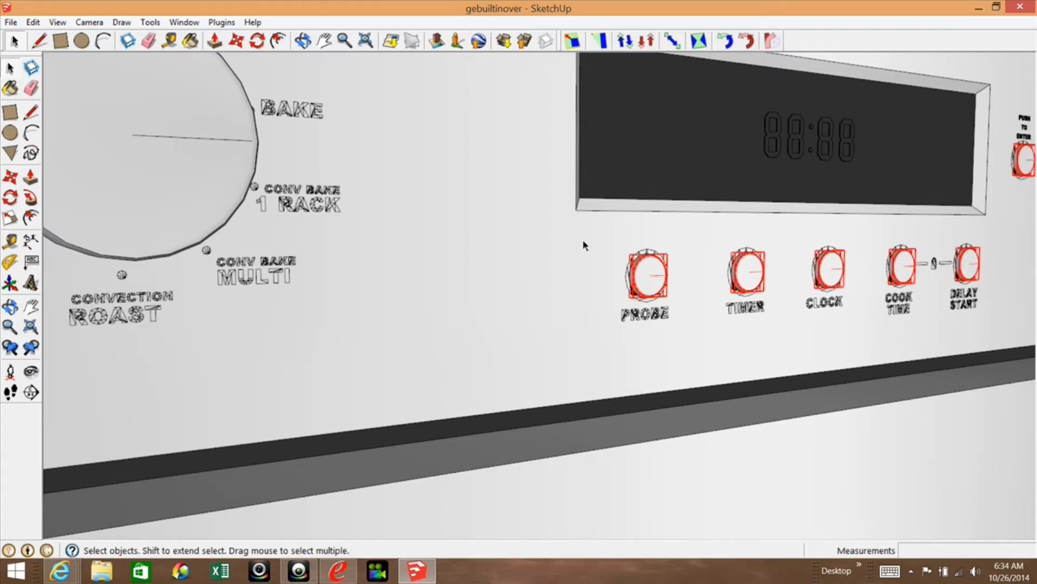
right_click(644, 272)
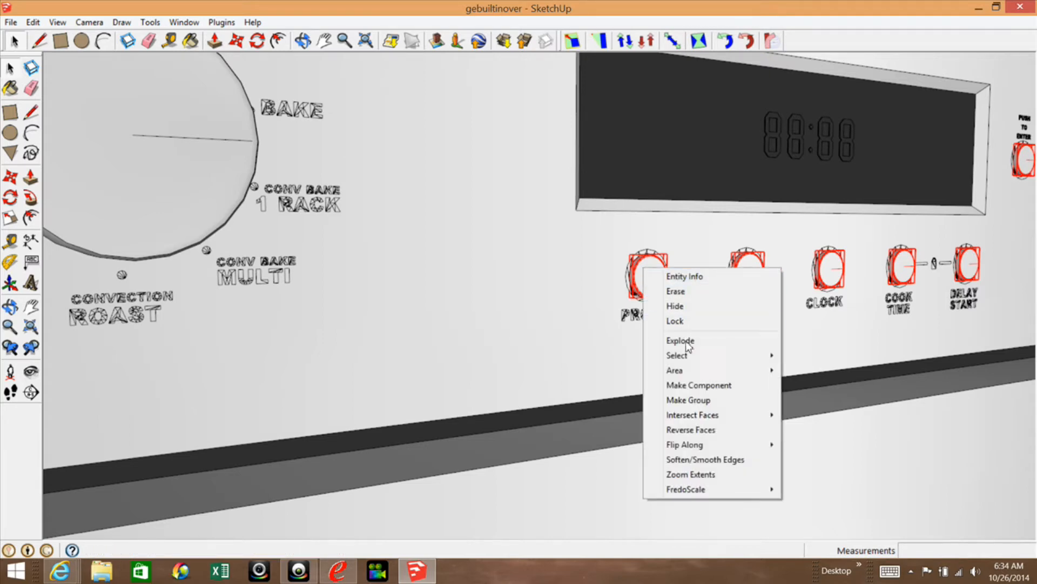
left_click(677, 401)
Combine the OVEN MODE and TEMPERATURE knob groups into one group.
scroll(532, 352, "down", 5)
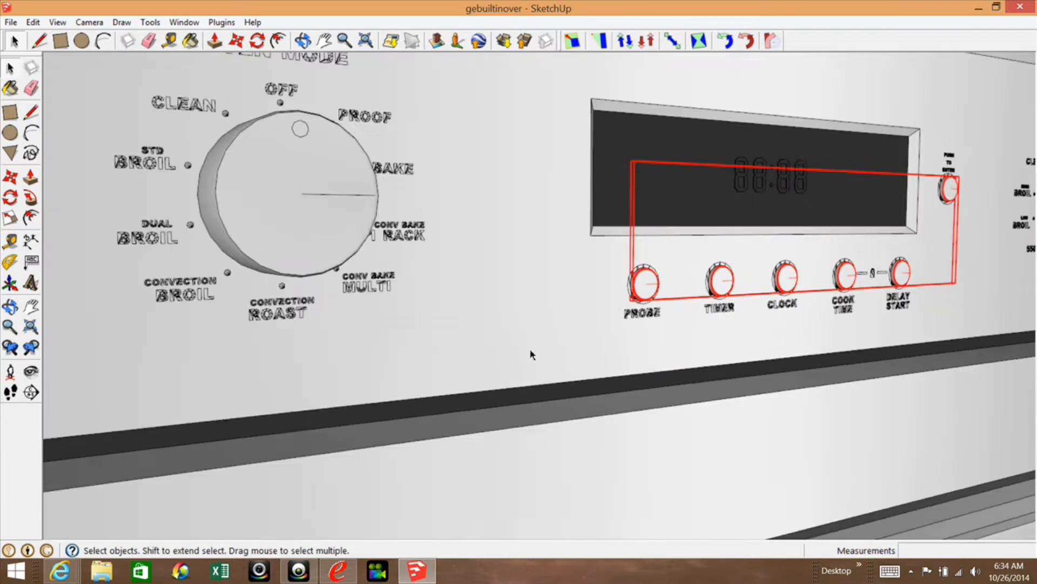
left_click(440, 278)
left_click(938, 235, "shift")
right_click(933, 236)
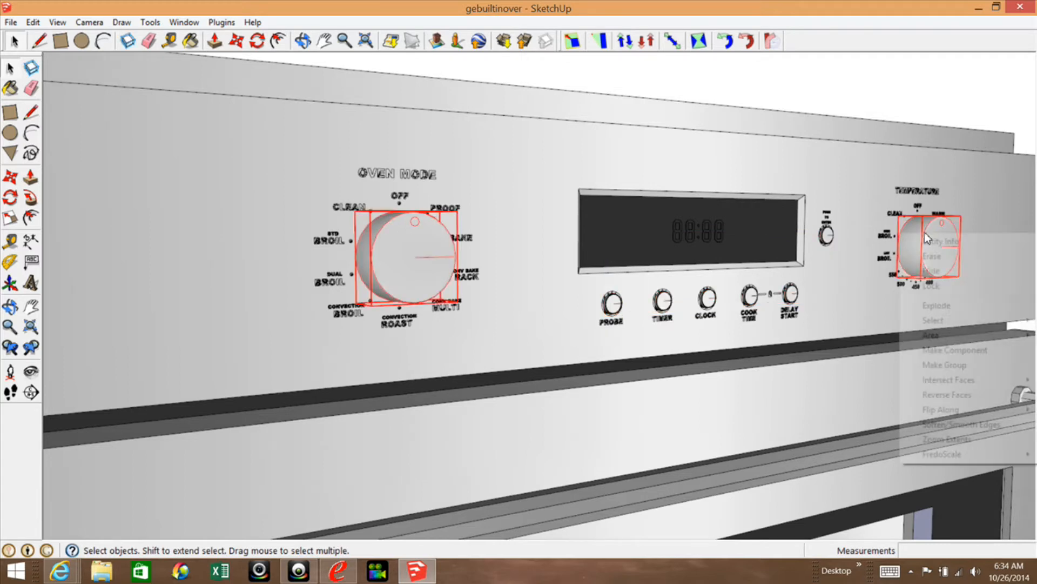
left_click(949, 365)
scroll(842, 198, "down", 6)
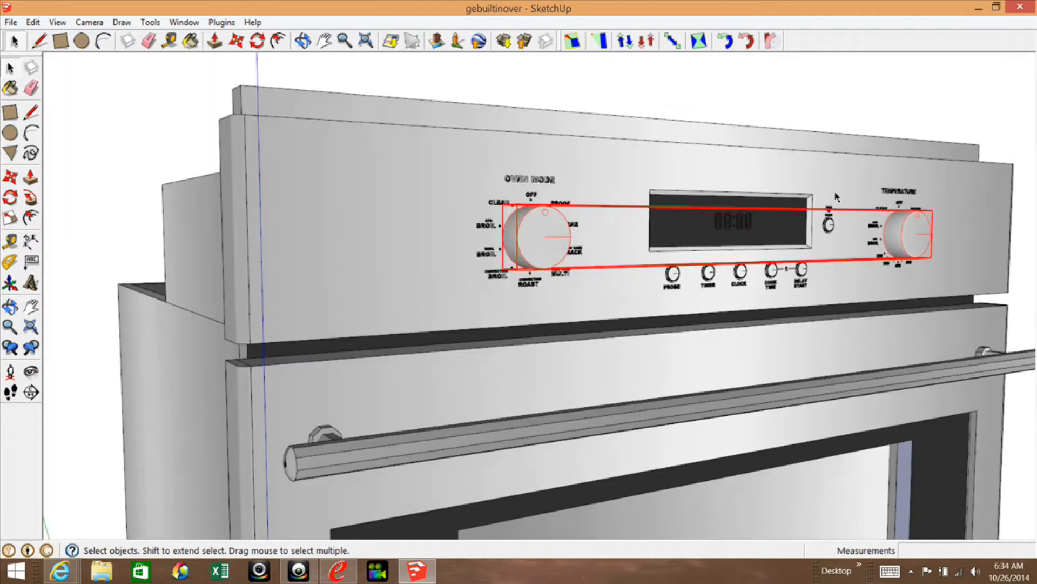
Make a group from the oven door handle bar together with both of its mounting brackets.
scroll(539, 154, "down", 1)
scroll(561, 319, "up", 3)
scroll(561, 322, "up", 2)
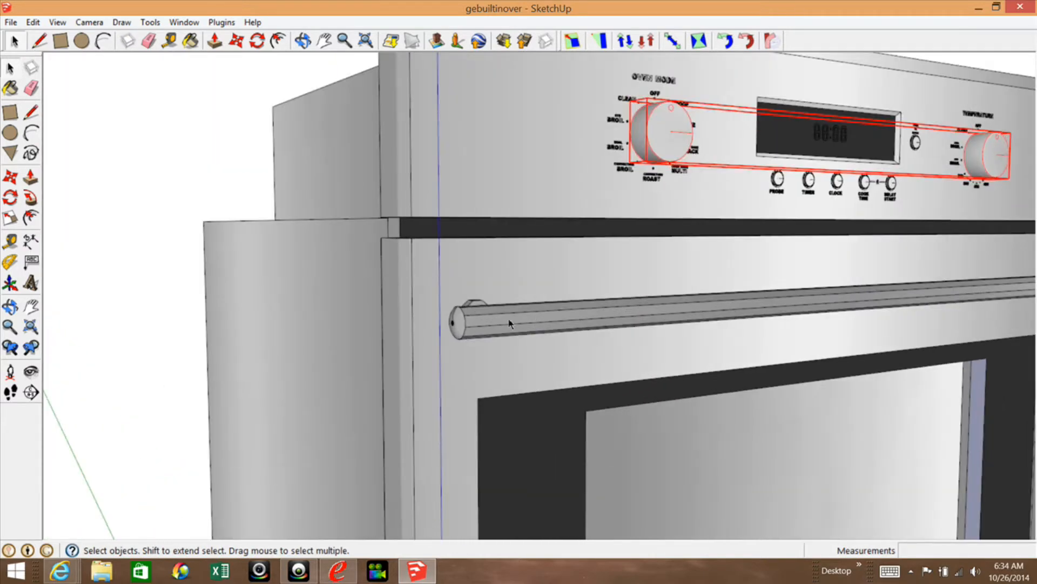
triple_click(509, 323)
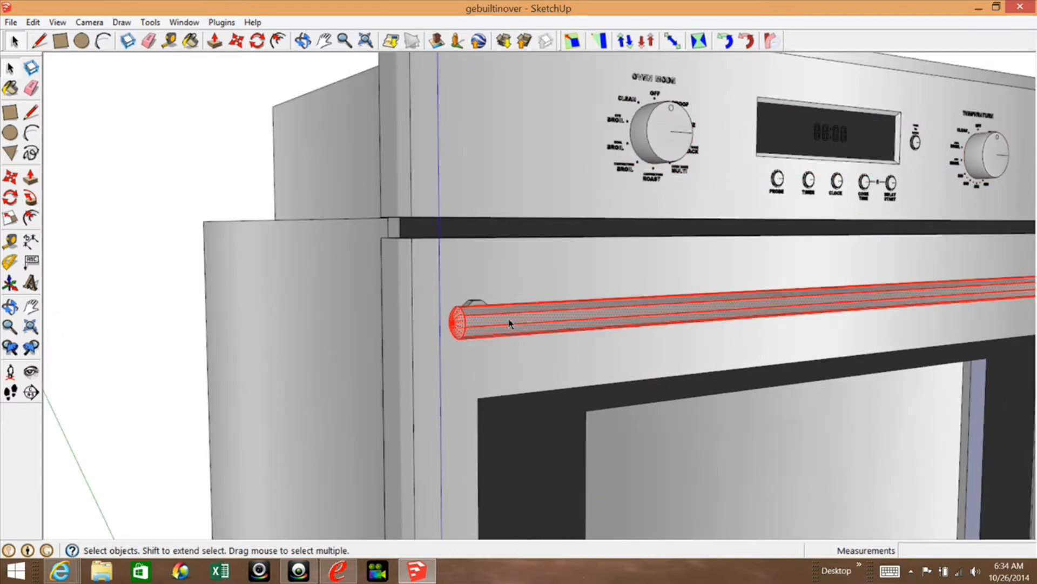
left_click(10, 306)
left_click_drag(428, 336, 426, 250)
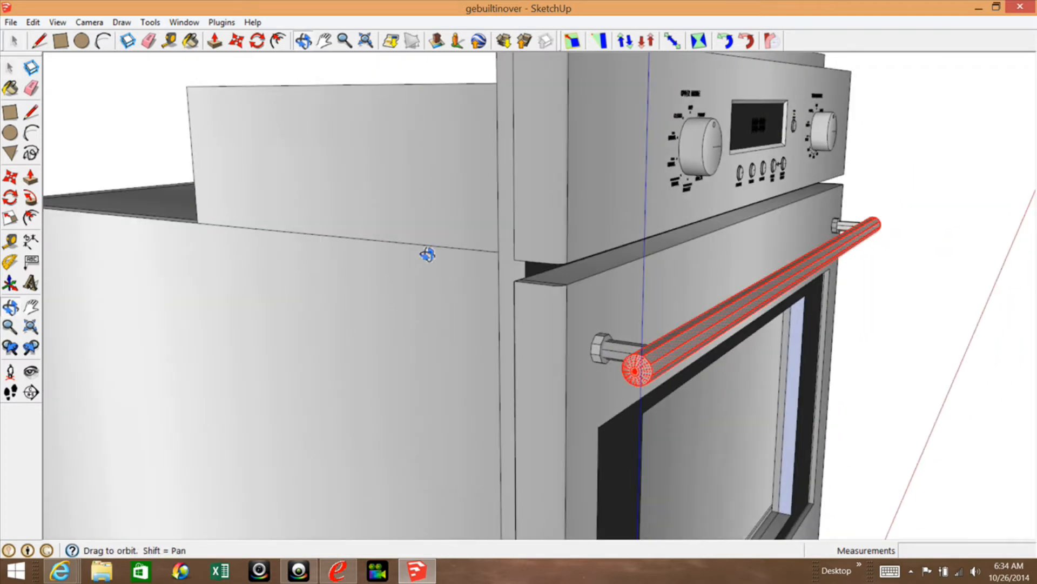
left_click(13, 68)
scroll(578, 315, "up", 2)
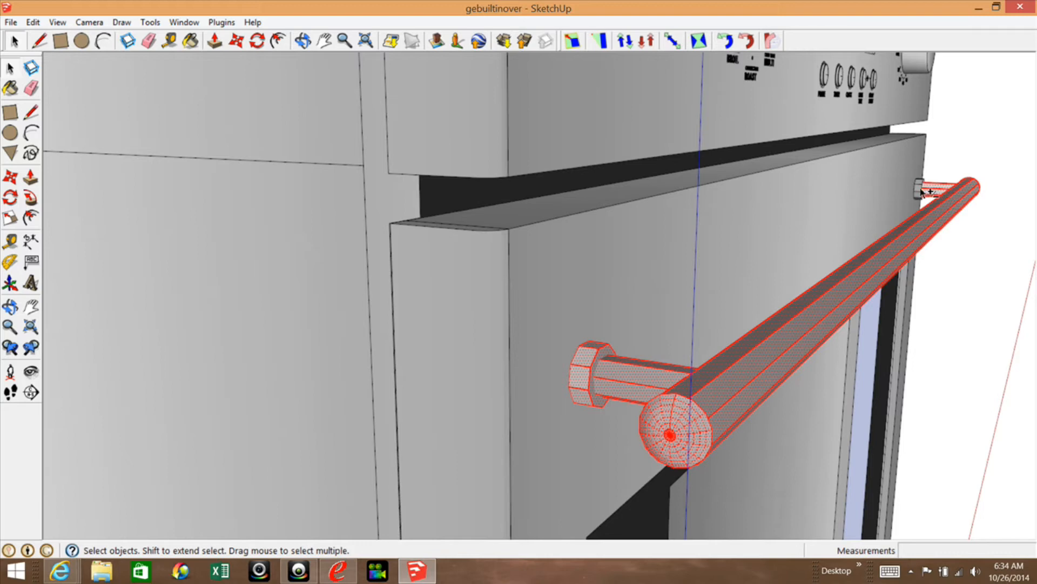
right_click(921, 190)
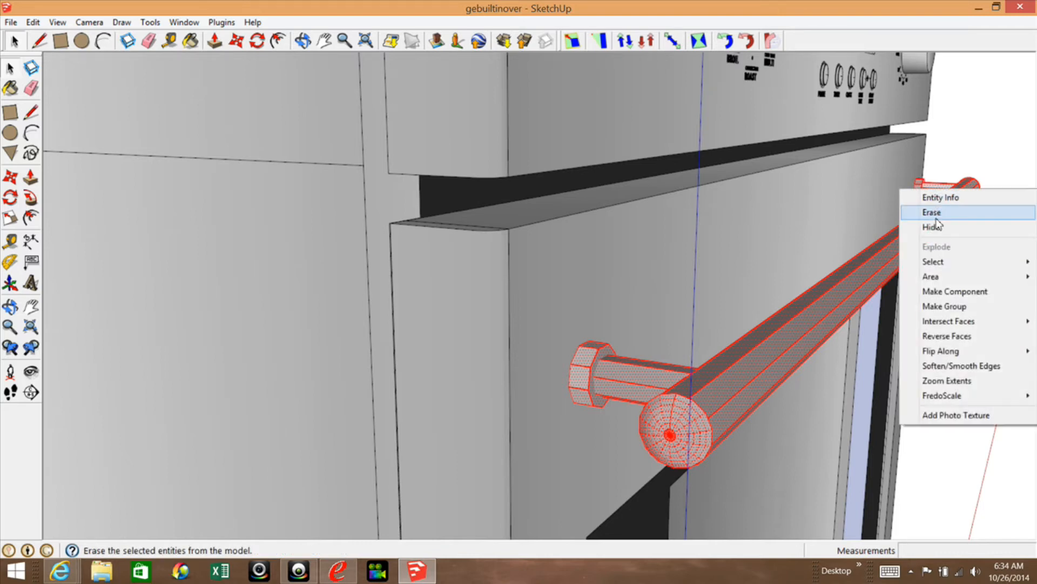
left_click(944, 306)
scroll(546, 289, "down", 10)
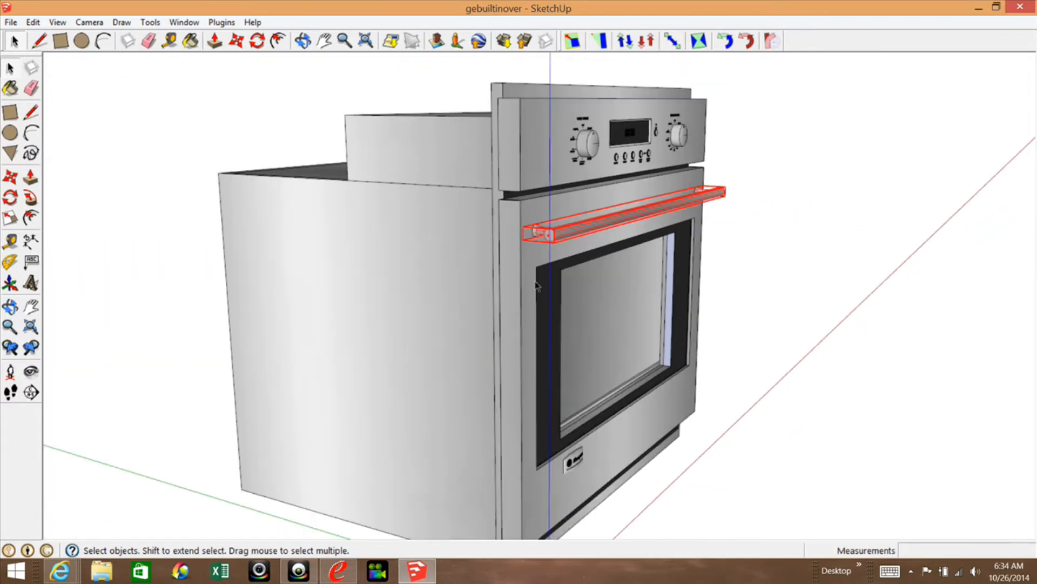
Examine the oven body, the door window and the GE Monogram badge, and select the whole model to check which parts are grouped.
left_click(617, 350)
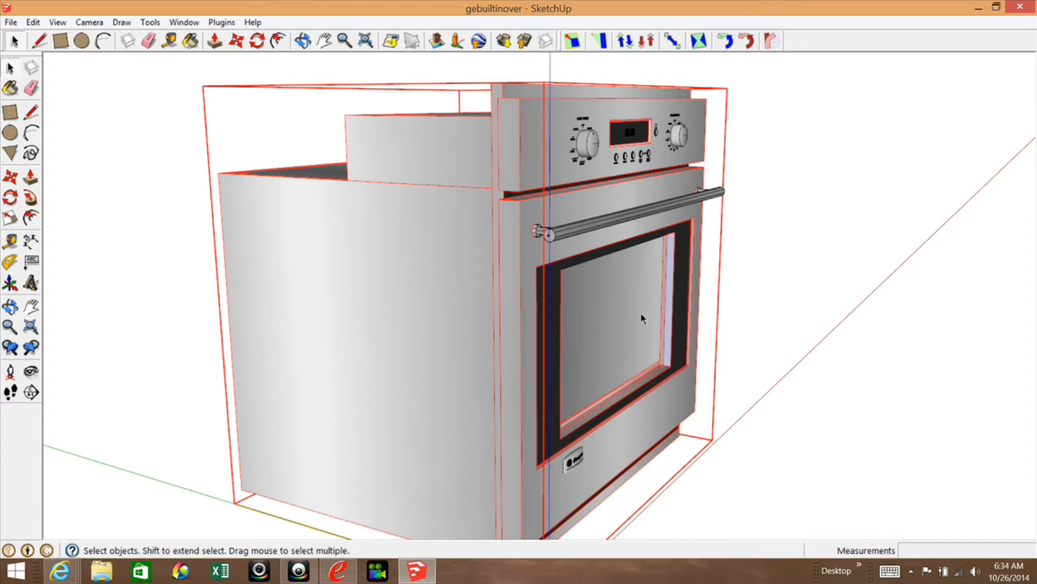
scroll(663, 307, "up", 5)
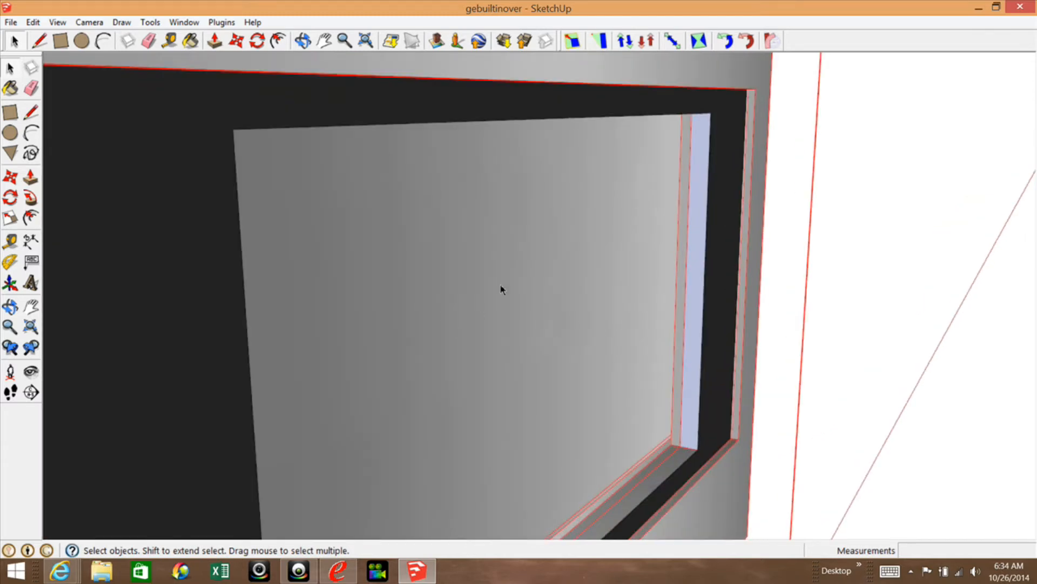
scroll(501, 290, "down", 2)
scroll(571, 282, "down", 3)
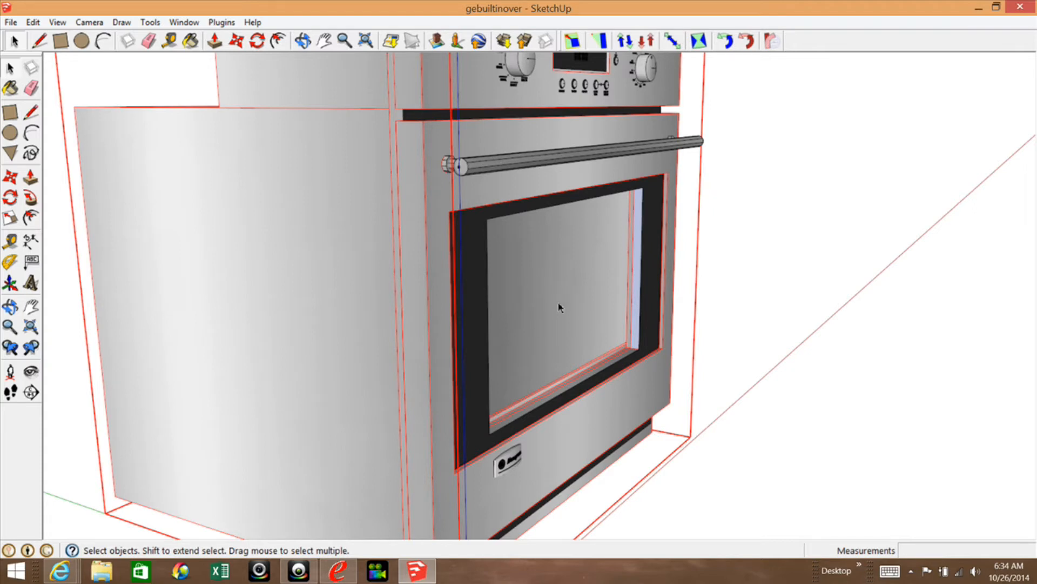
left_click(509, 464)
scroll(510, 466, "up", 5)
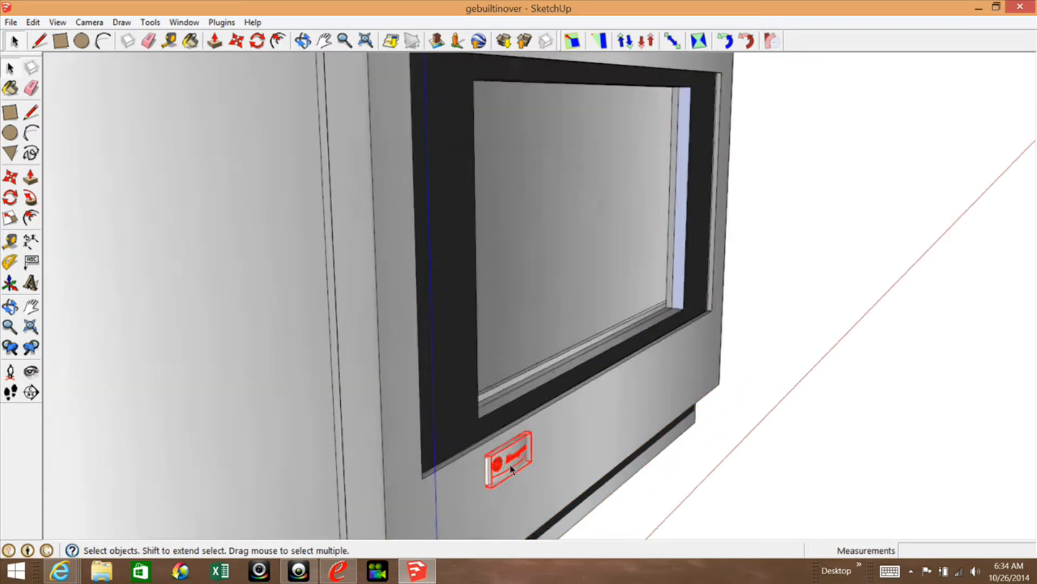
scroll(511, 467, "up", 4)
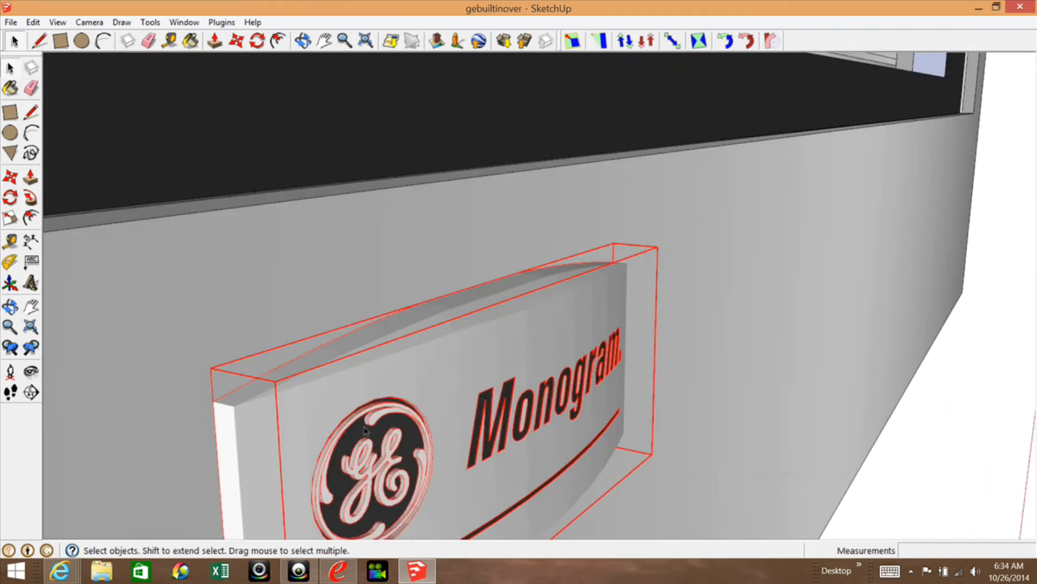
scroll(366, 430, "up", 4)
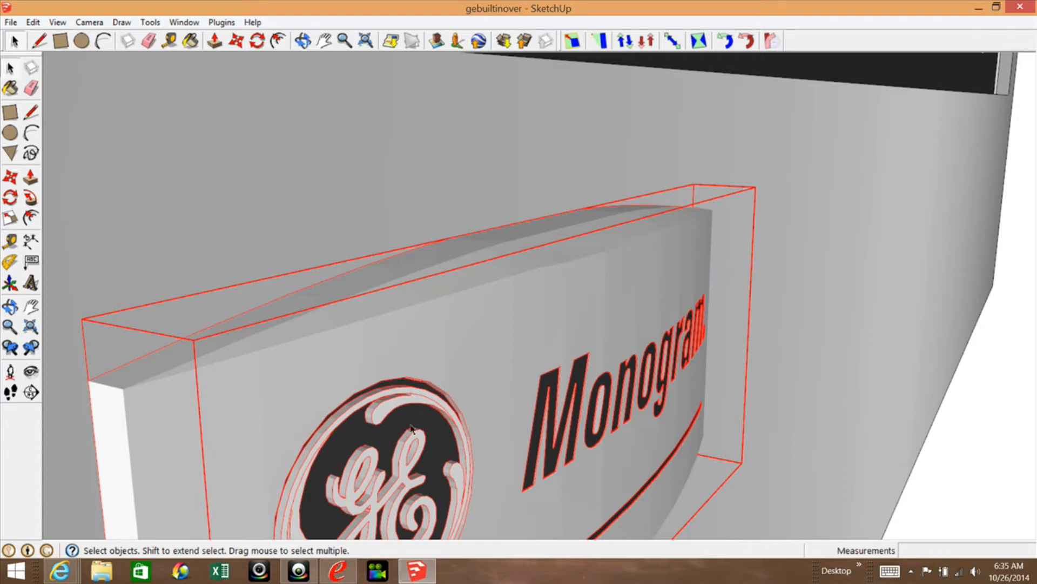
scroll(439, 433, "down", 6)
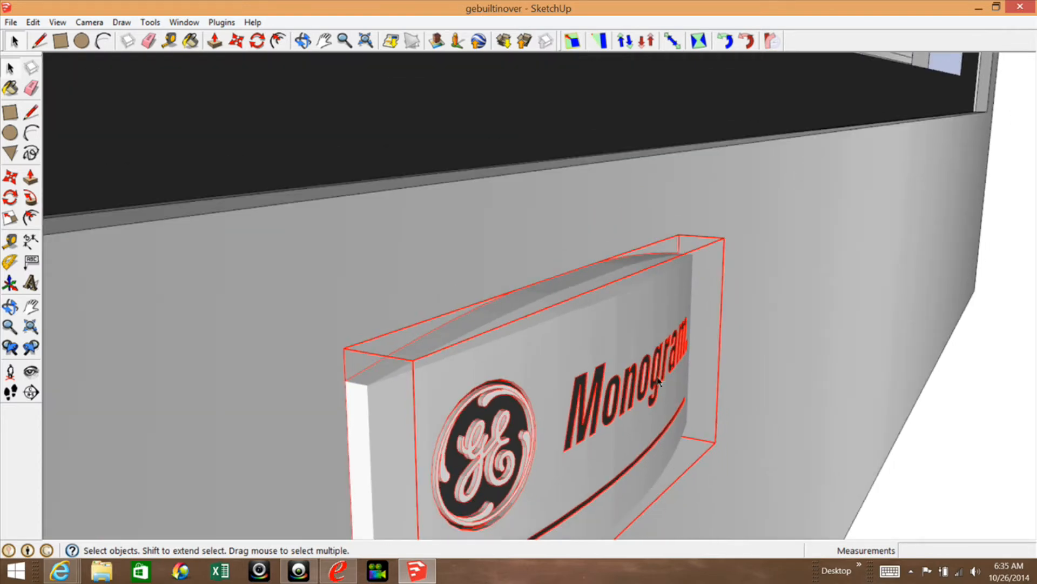
scroll(537, 252, "down", 10)
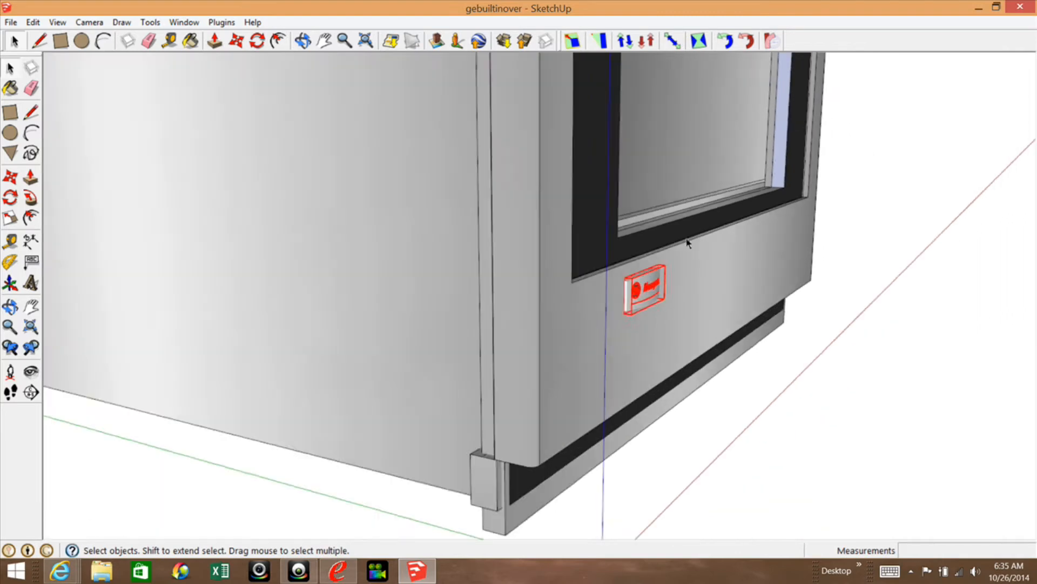
scroll(517, 479, "down", 5)
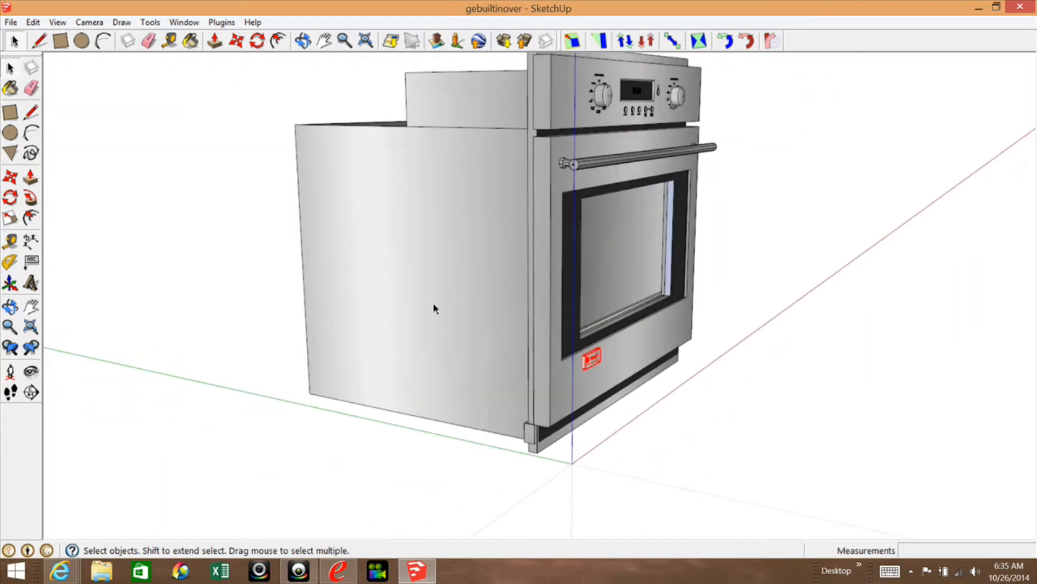
scroll(431, 405, "down", 1)
scroll(431, 405, "down", 2)
left_click_drag(288, 112, 714, 479)
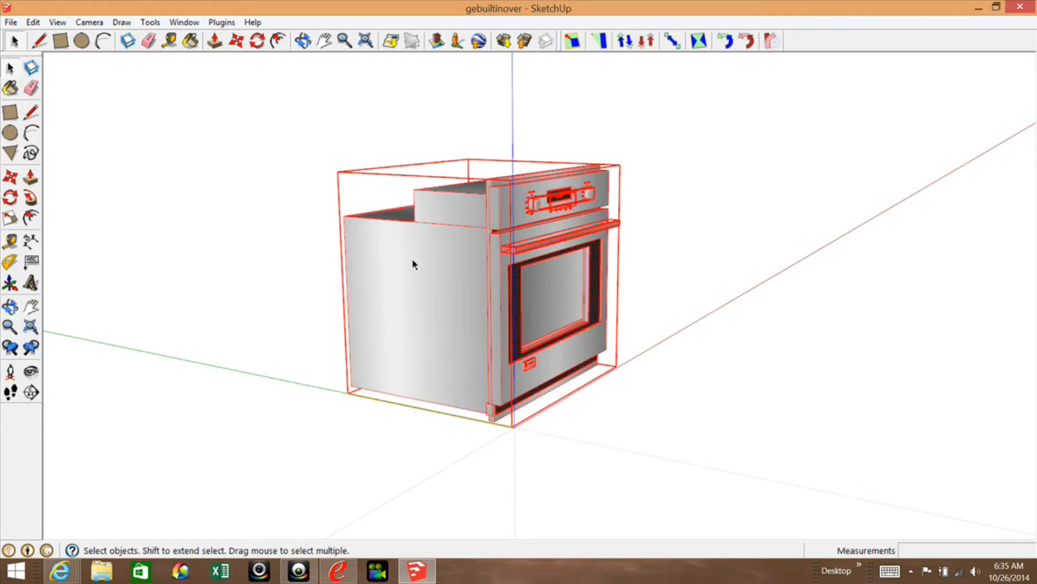
Make a group from the black frame face around the door window, including its bounding edges.
scroll(641, 351, "up", 4)
scroll(479, 286, "up", 1)
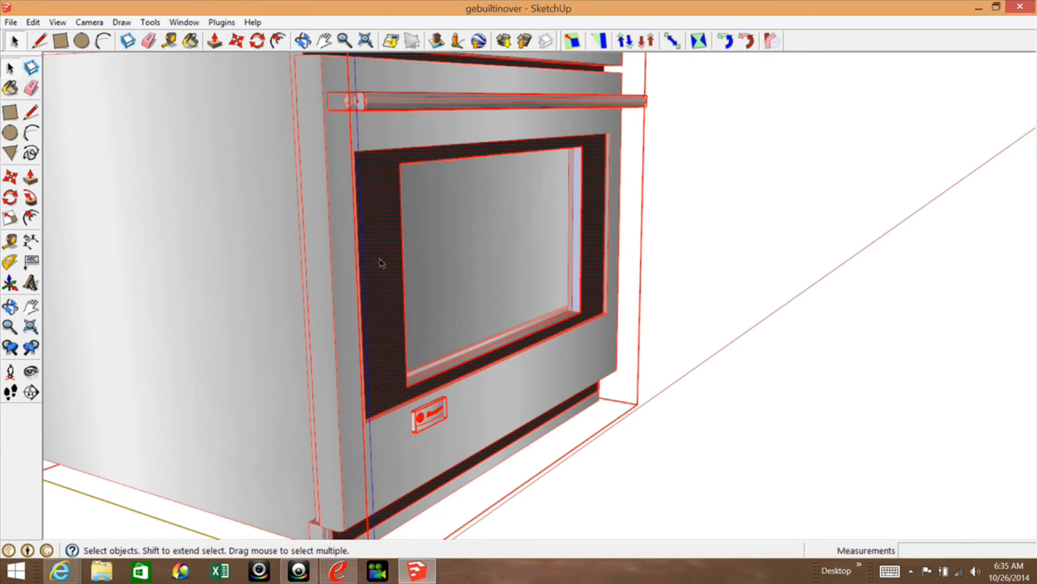
left_click(379, 259)
double_click(384, 248)
scroll(390, 189, "up", 3)
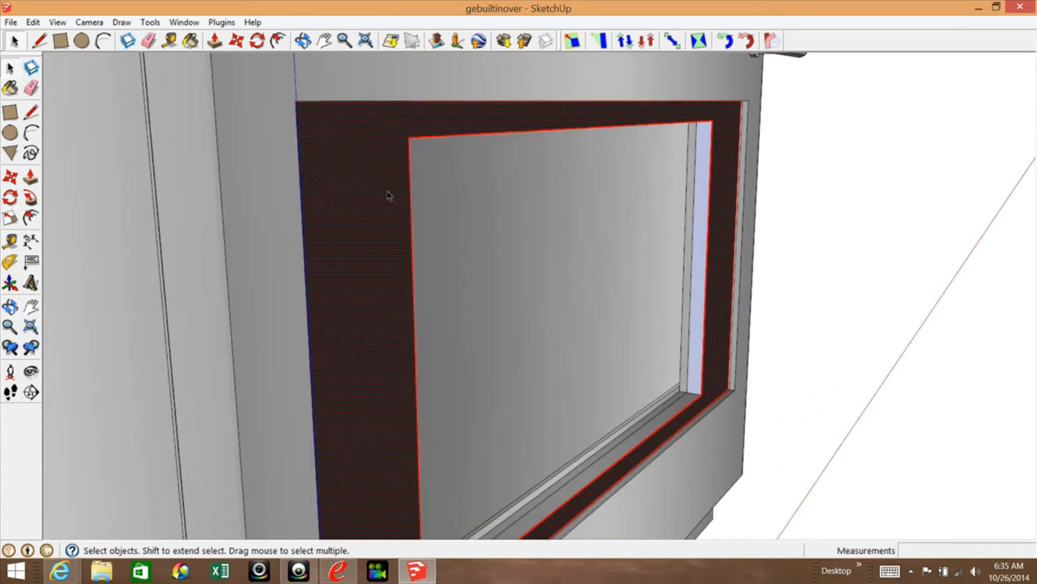
right_click(376, 216)
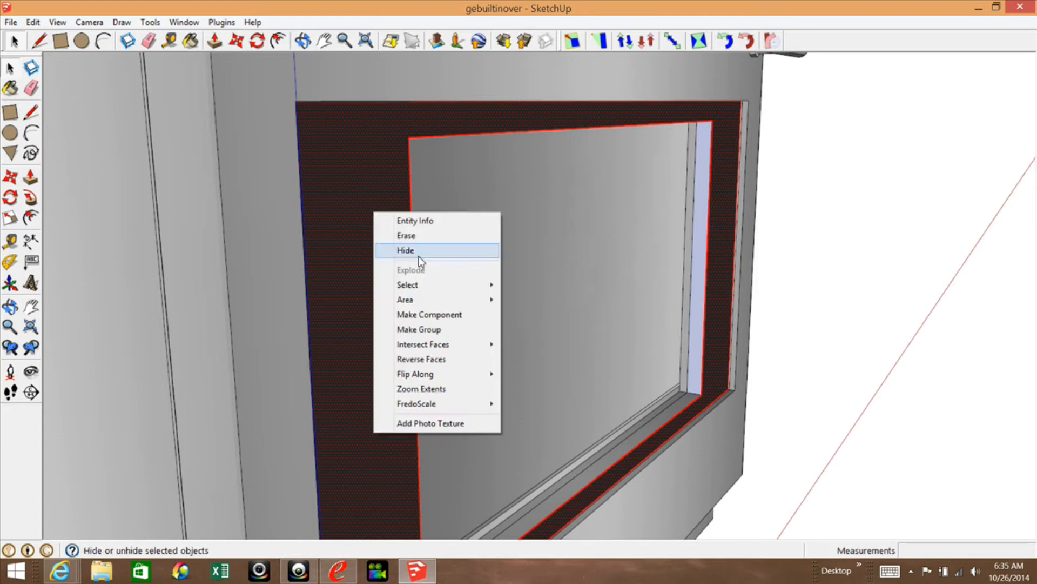
left_click(414, 329)
scroll(363, 229, "down", 6)
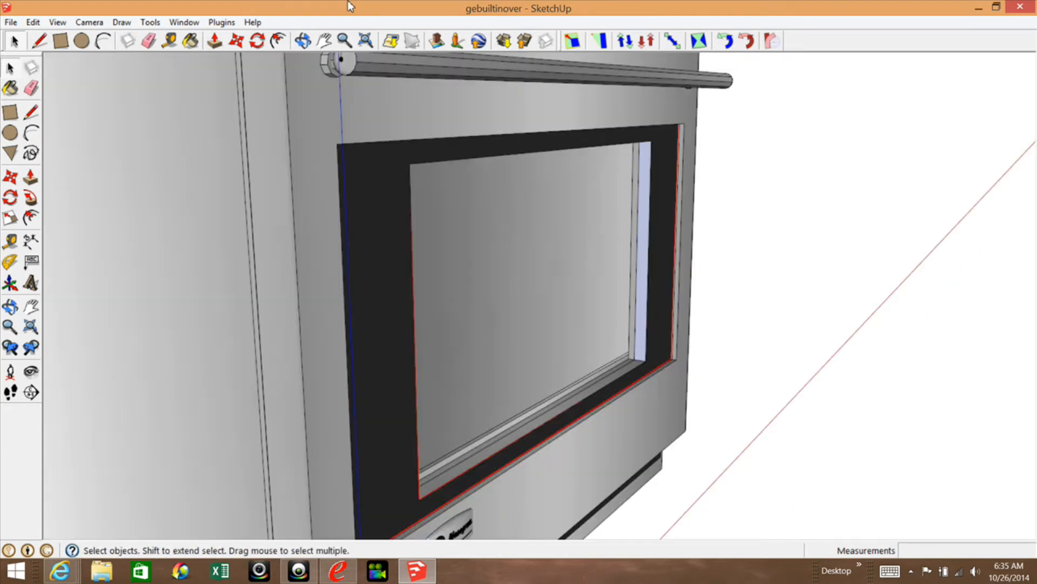
Make a group from the black strip face below the oven door.
scroll(367, 354, "up", 2)
scroll(332, 376, "up", 2)
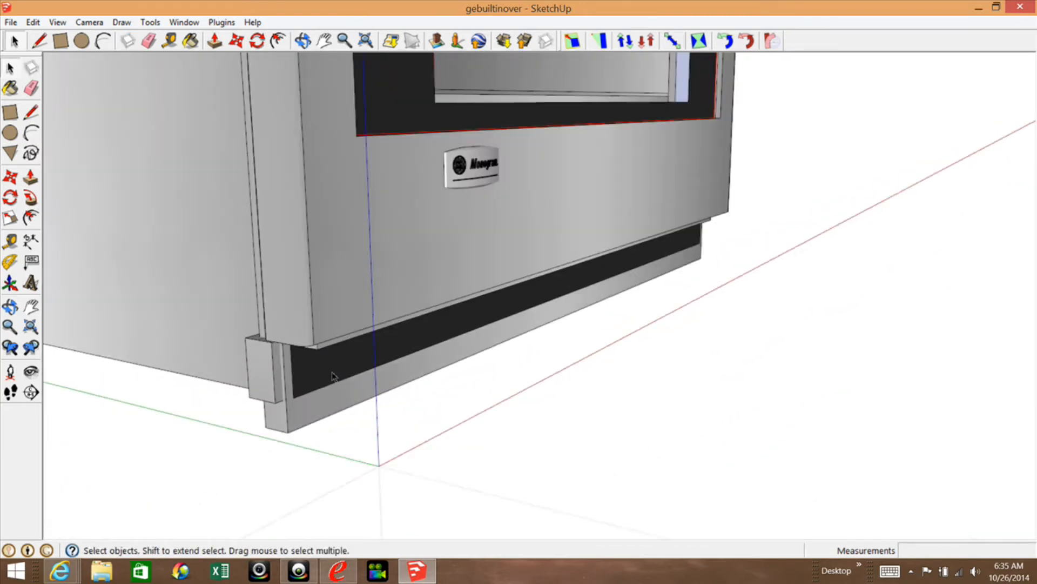
scroll(425, 354, "down", 3)
scroll(391, 368, "up", 4)
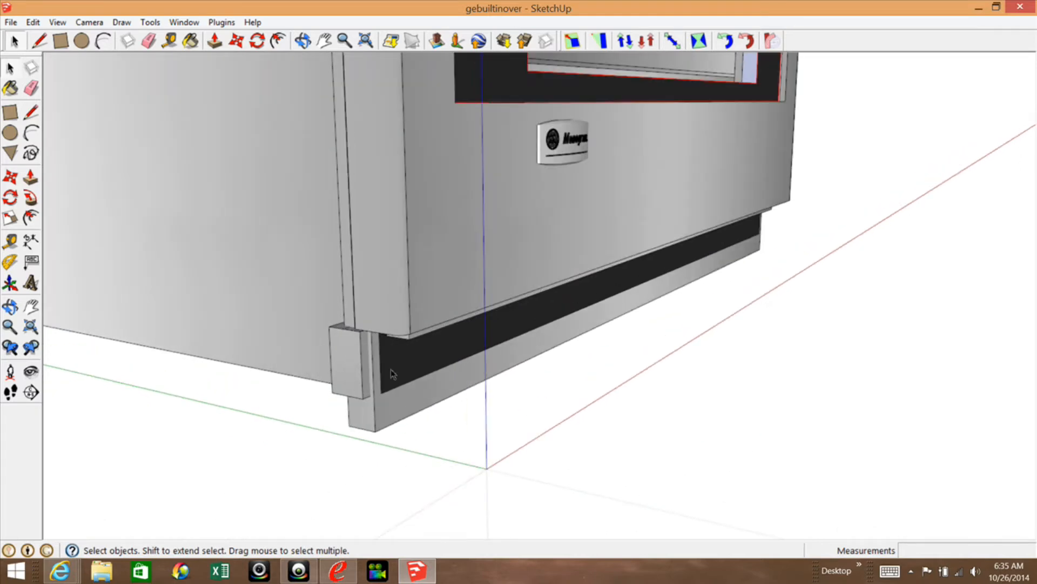
left_click(401, 370)
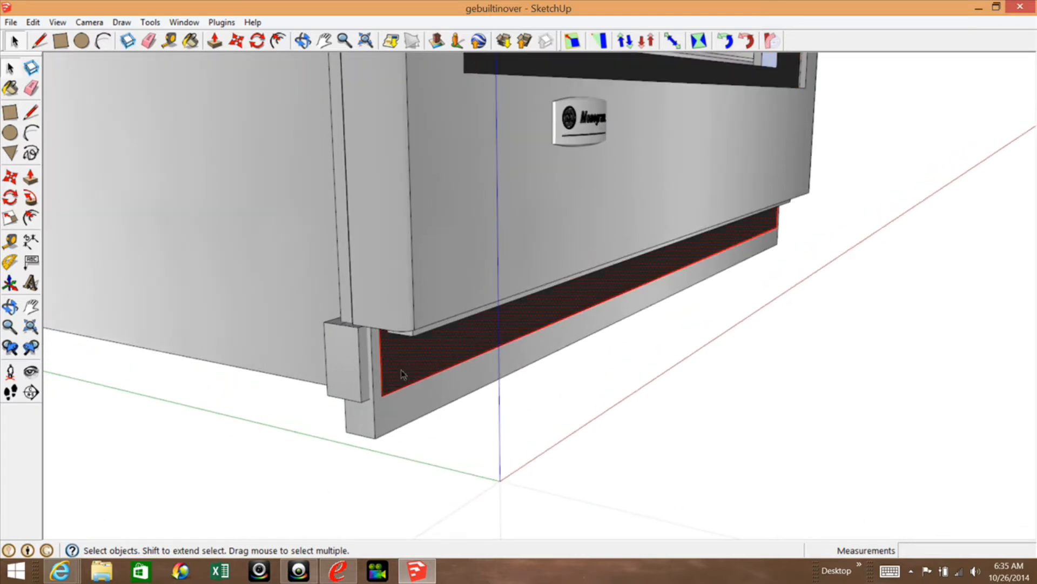
right_click(401, 370)
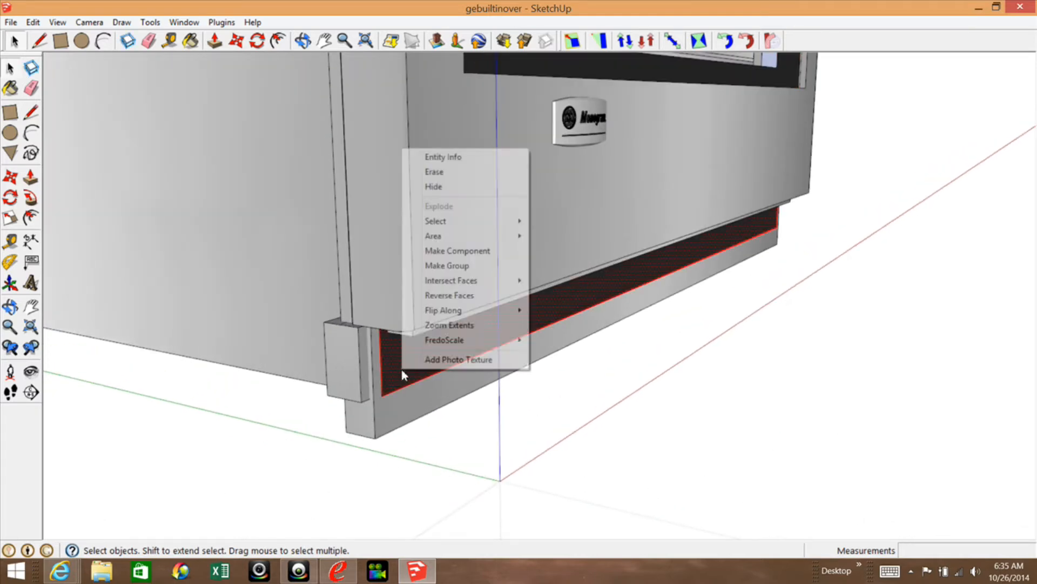
left_click(474, 265)
scroll(479, 479, "down", 6)
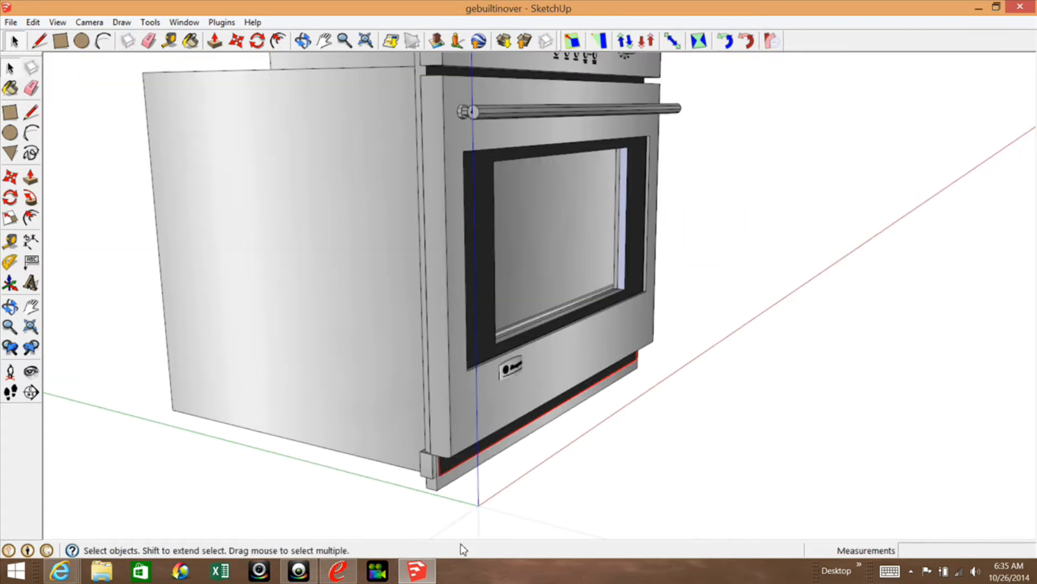
Make a group from the black face in the gap between the control panel and the door.
scroll(436, 326, "up", 8)
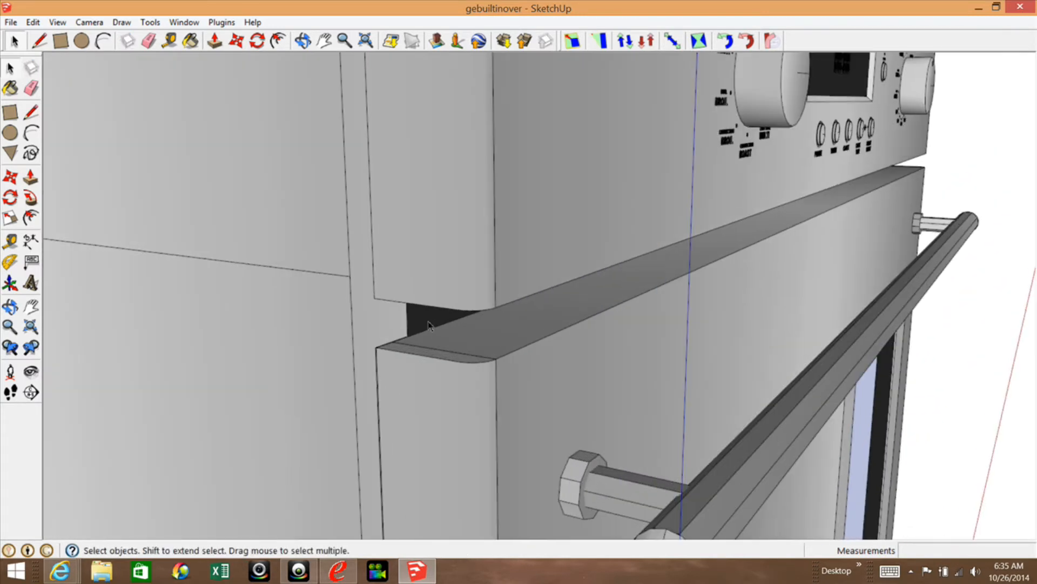
left_click(428, 324)
right_click(428, 324)
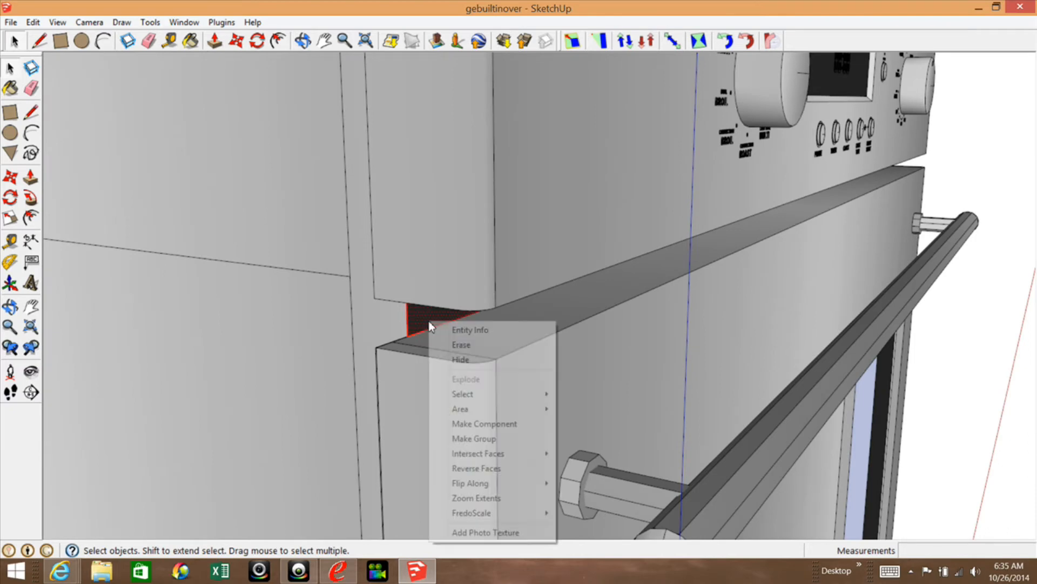
left_click(474, 443)
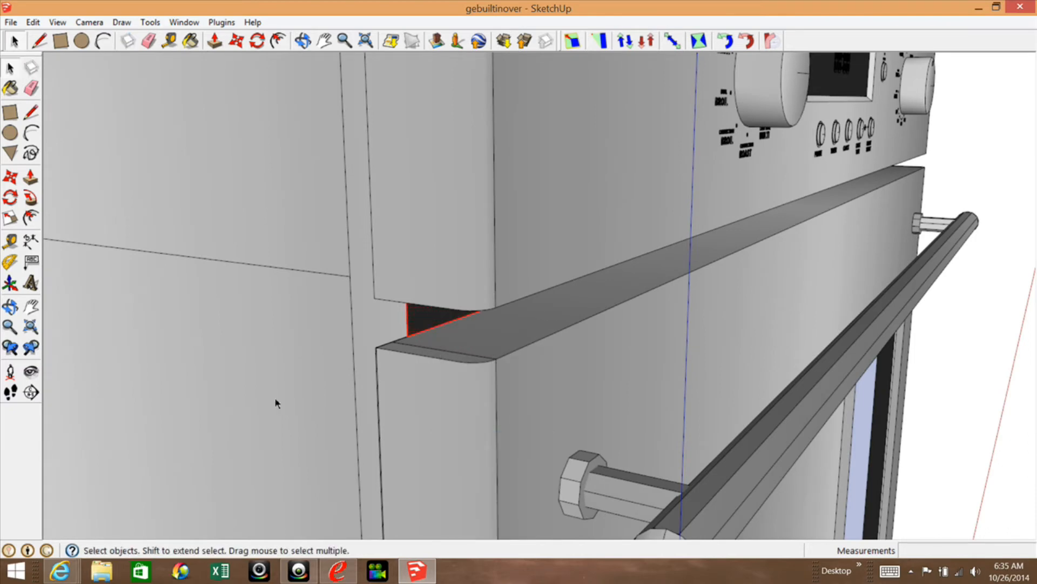
scroll(274, 397, "down", 4)
Make a group from the dark display face on the control panel.
left_click(793, 192)
scroll(793, 191, "up", 4)
left_click(486, 197)
right_click(486, 193)
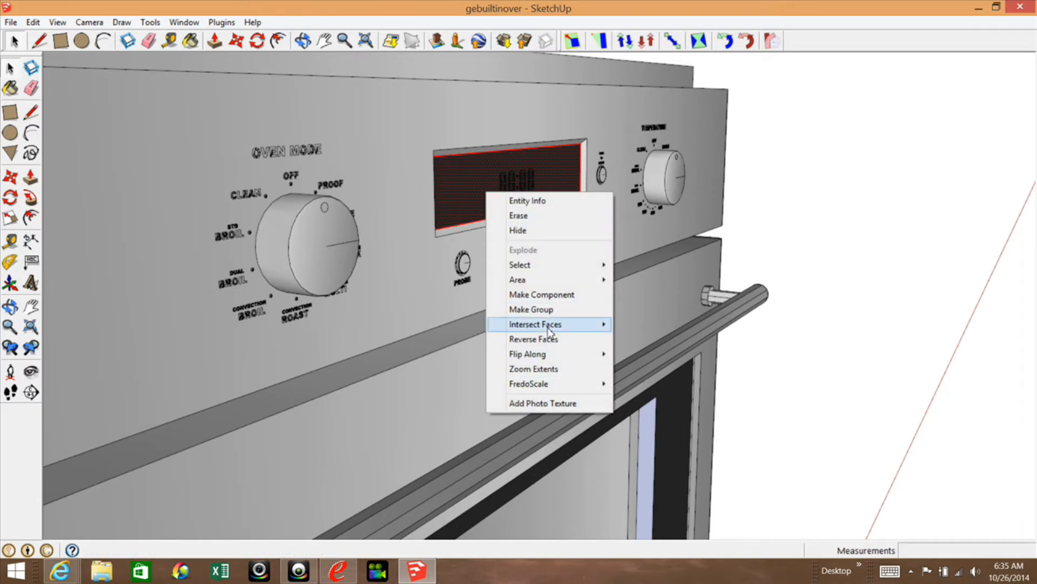
left_click(531, 309)
scroll(760, 233, "down", 6)
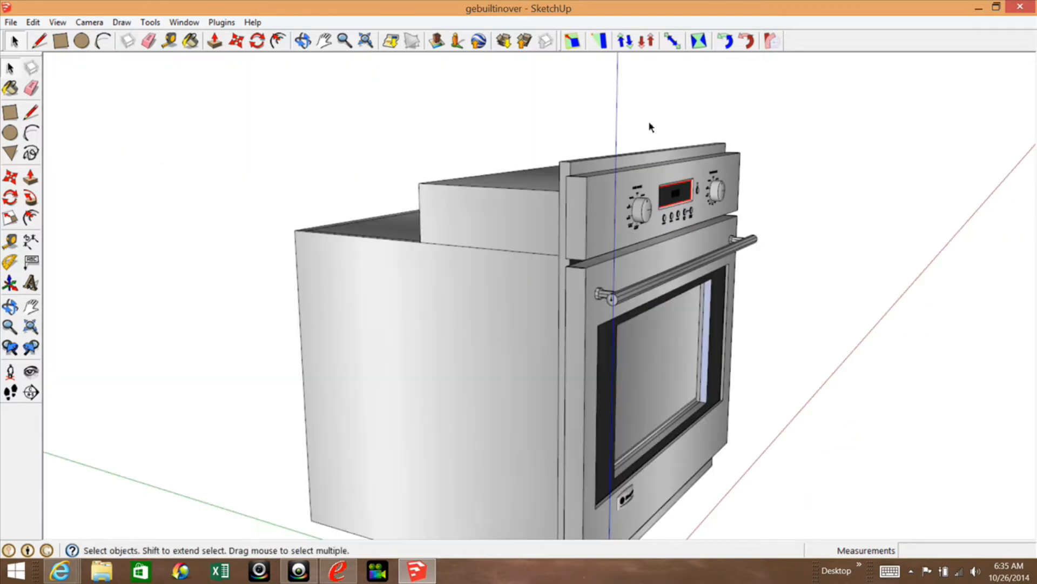
Select the entire oven with all its groups for rotation.
scroll(479, 157, "down", 2)
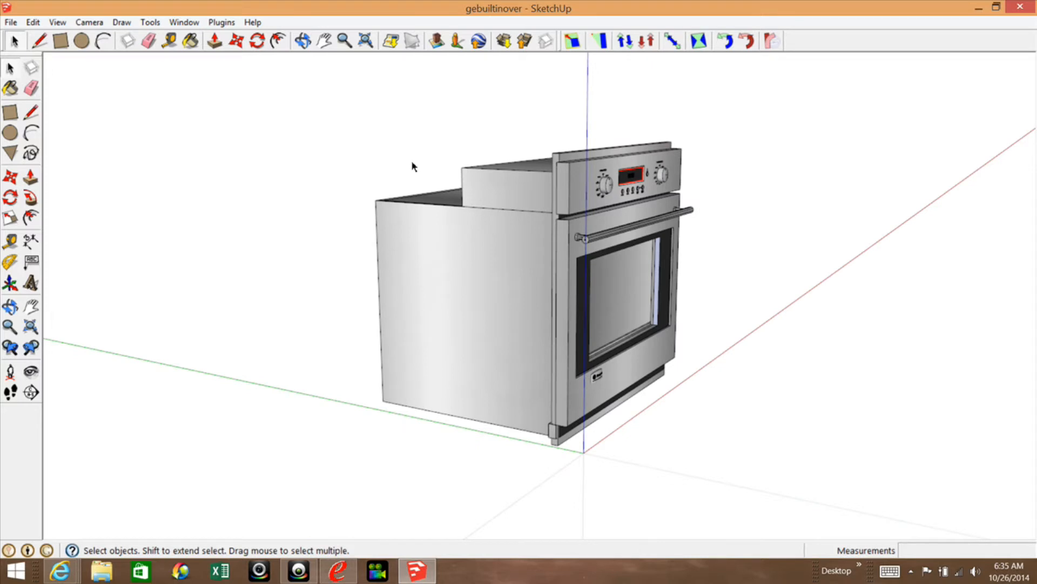
left_click_drag(320, 81, 857, 516)
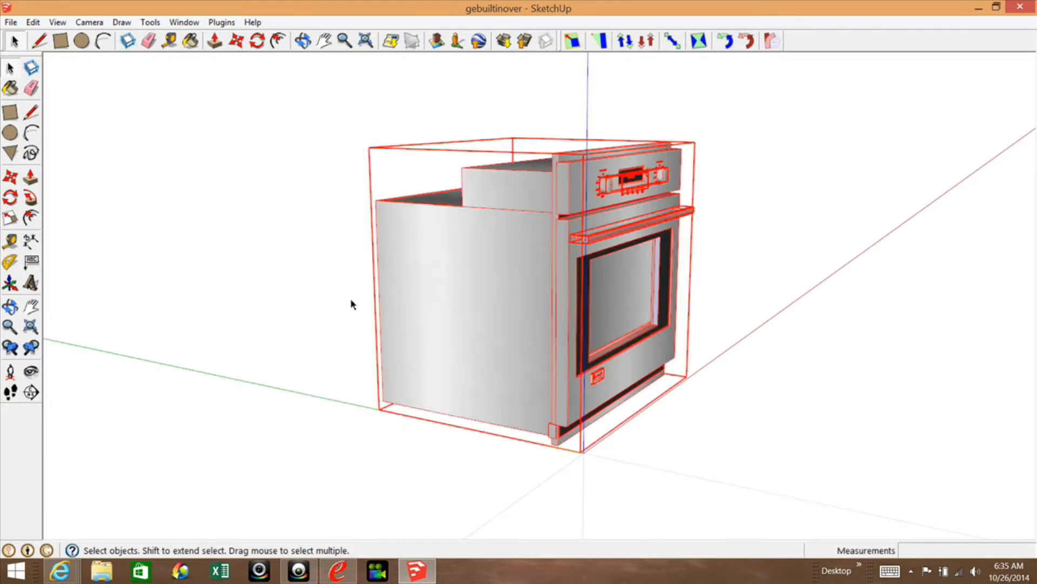
left_click(10, 198)
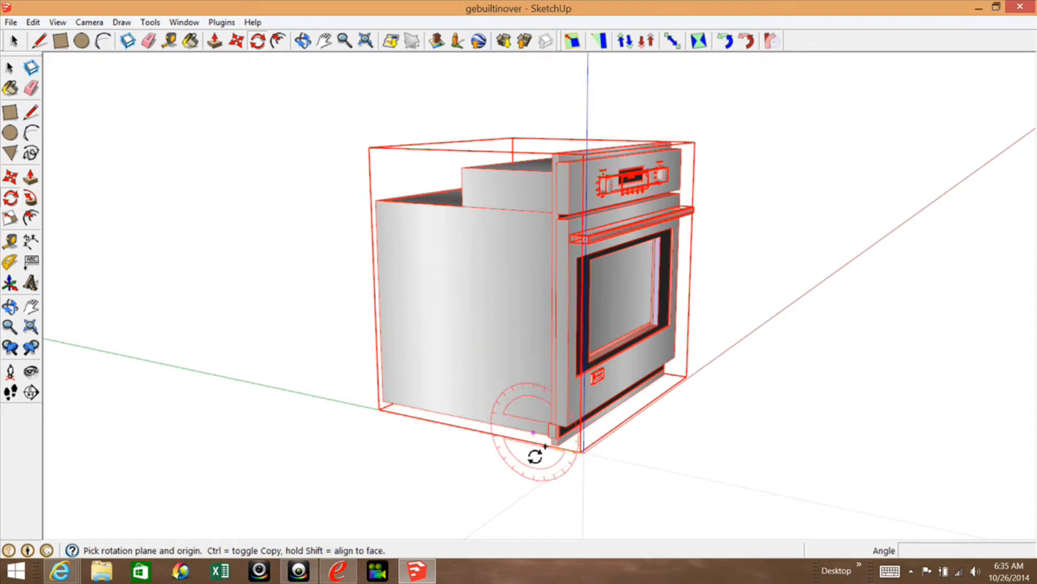
scroll(549, 451, "up", 1)
left_click(520, 370)
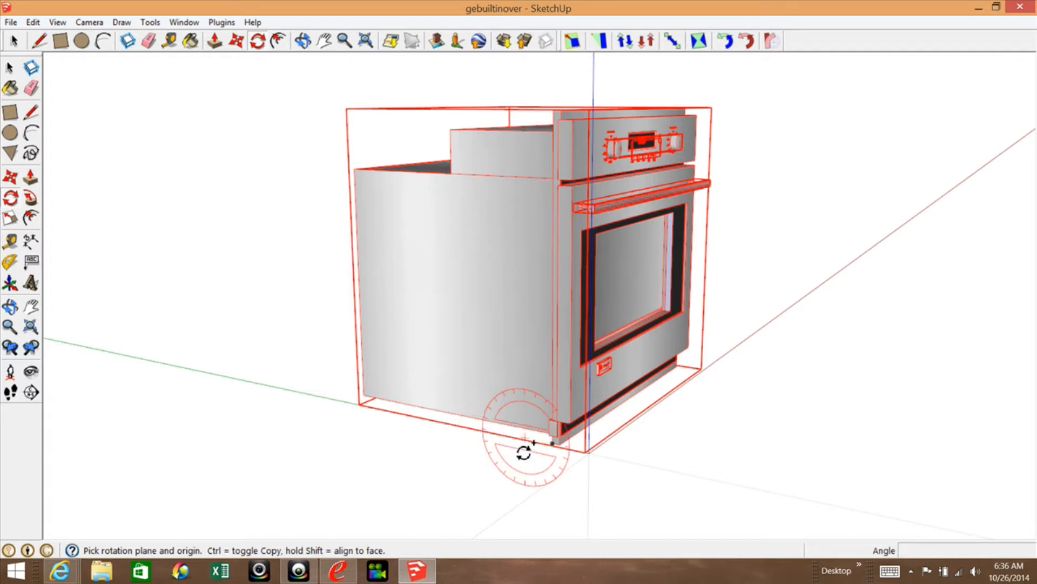
scroll(540, 454, "up", 5)
scroll(589, 468, "up", 1)
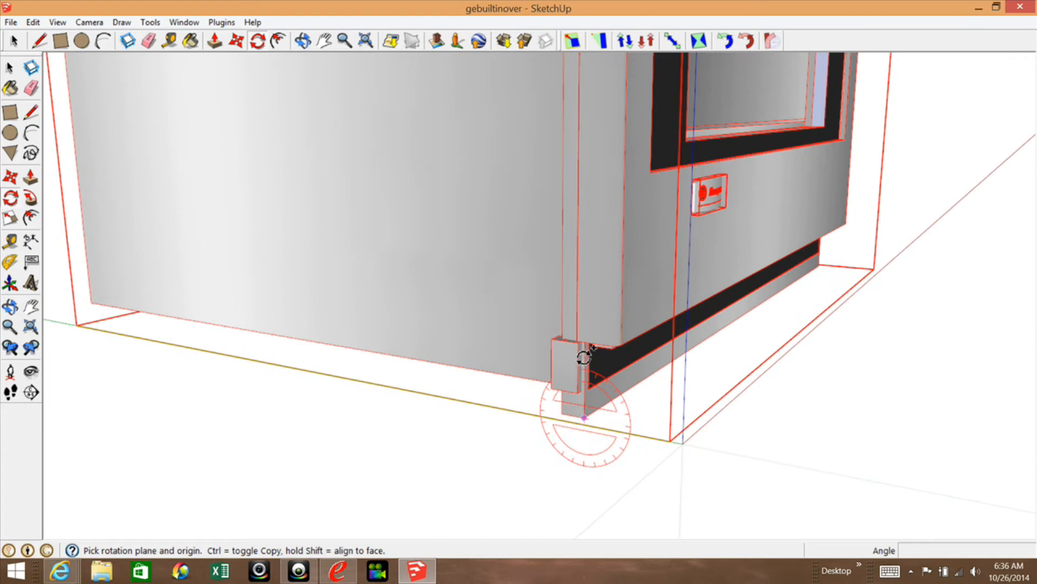
left_click(585, 418)
left_click(526, 352)
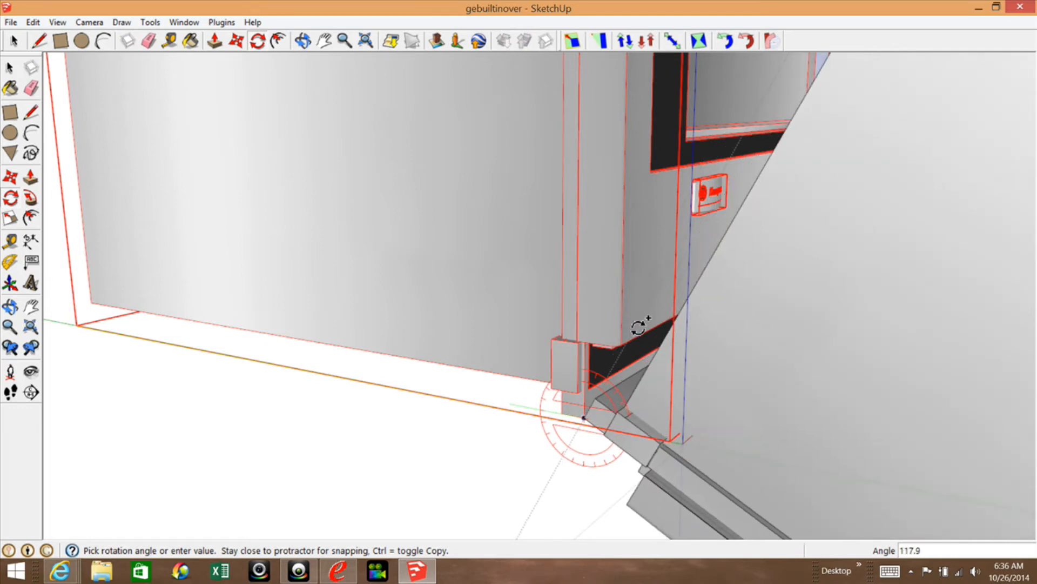
key("Escape")
Rotate the whole oven 180 degrees about its lower front corner endpoint, starting from the green axis direction.
scroll(655, 308, "down", 1)
scroll(753, 394, "down", 2)
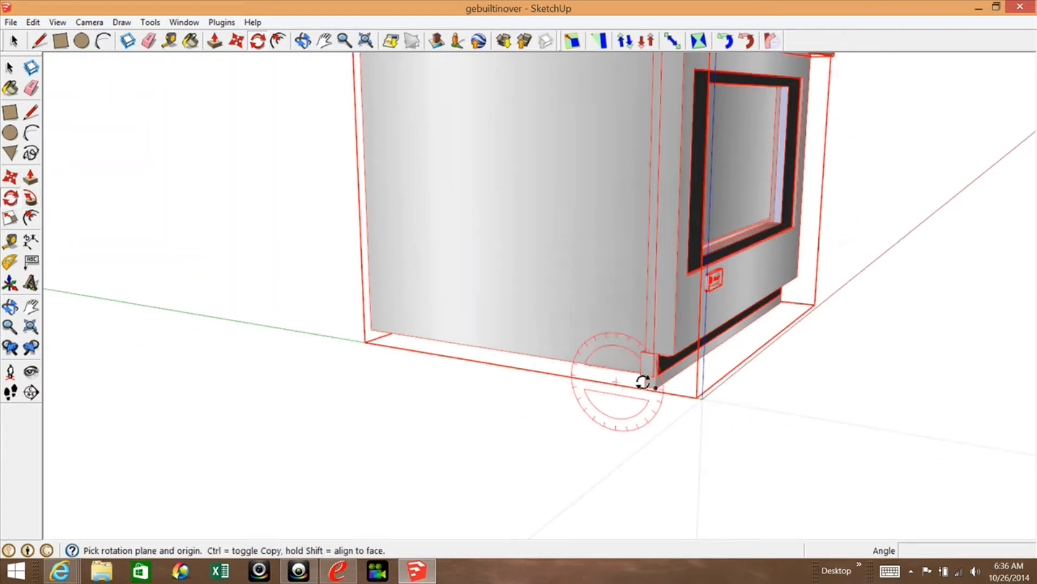
scroll(643, 381, "up", 3)
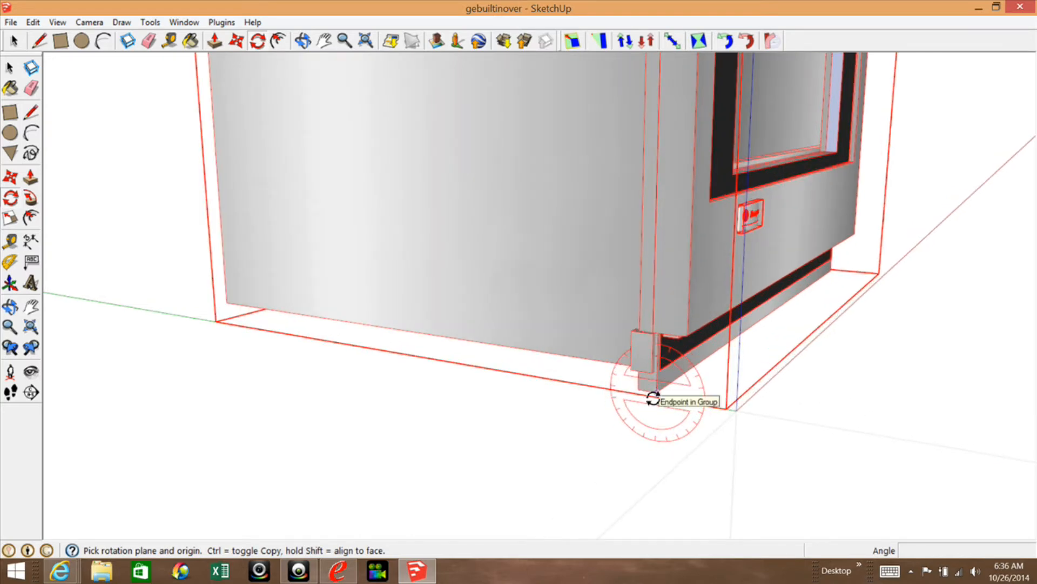
left_click(653, 399)
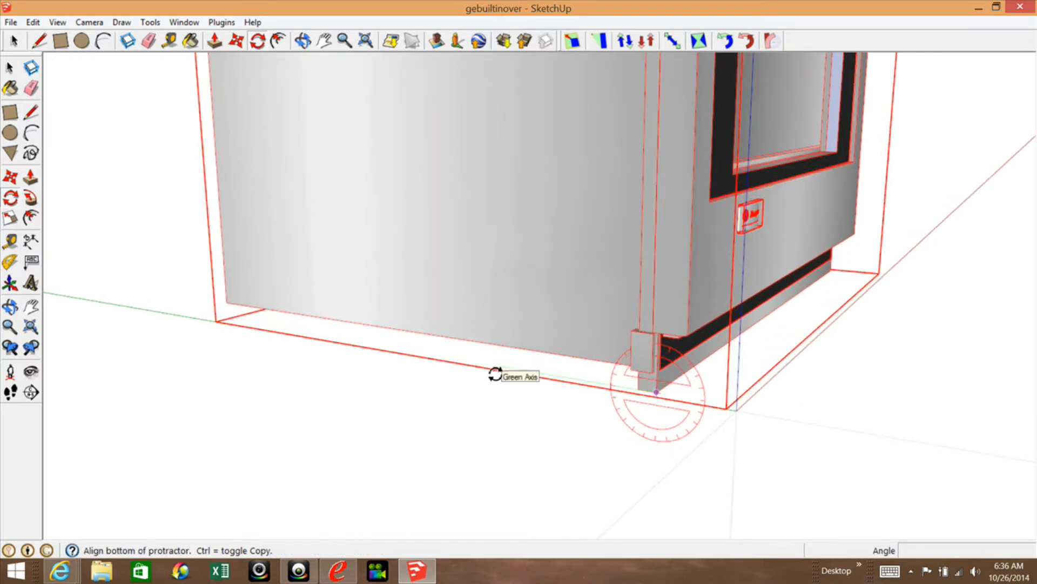
left_click(494, 372)
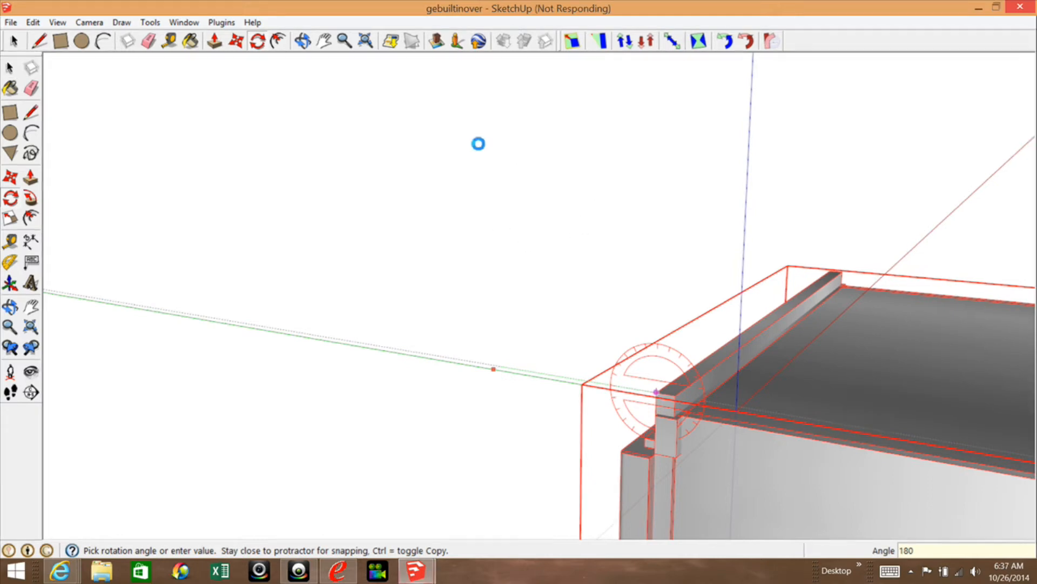
key("space")
scroll(623, 192, "down", 1)
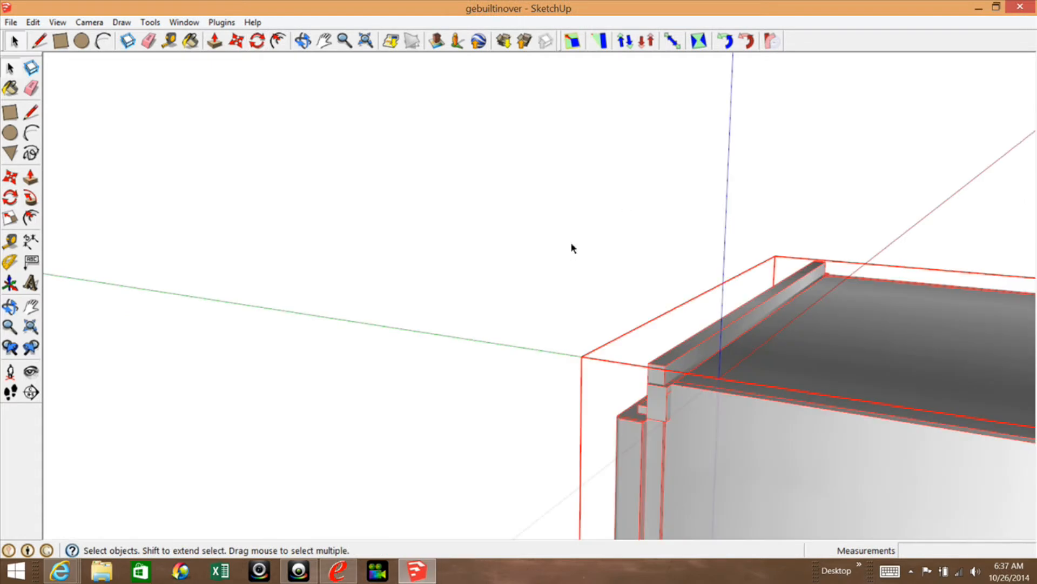
scroll(573, 247, "down", 4)
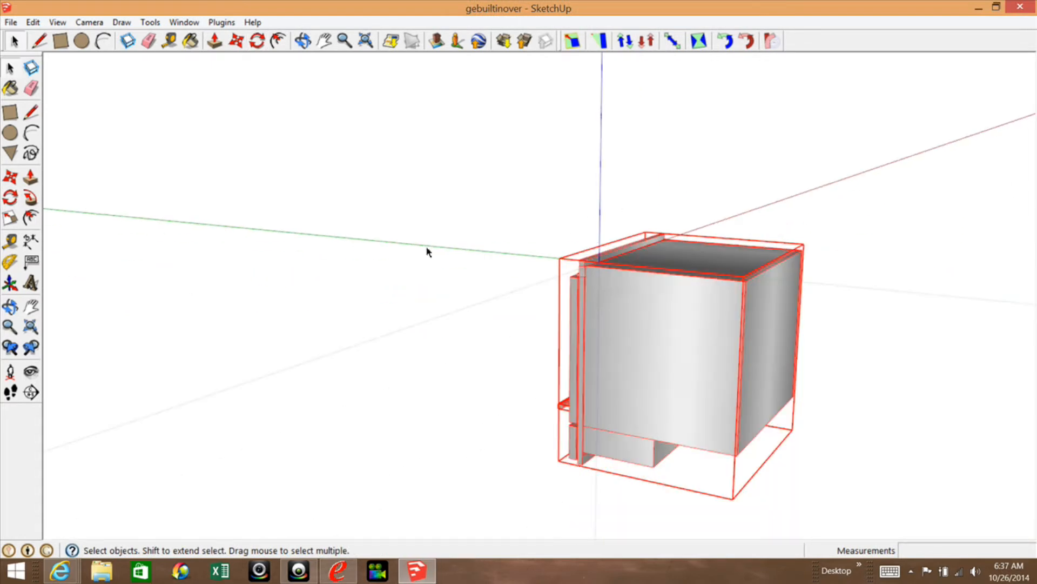
Move the rotated oven by its upper back corner to the axes origin.
left_click(10, 177)
scroll(737, 276, "up", 2)
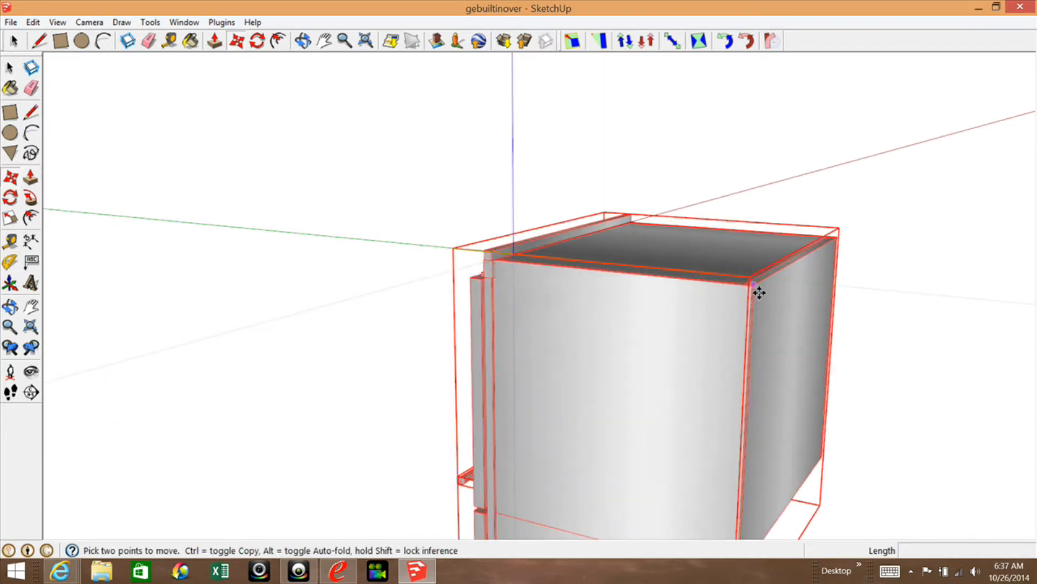
left_click(759, 292)
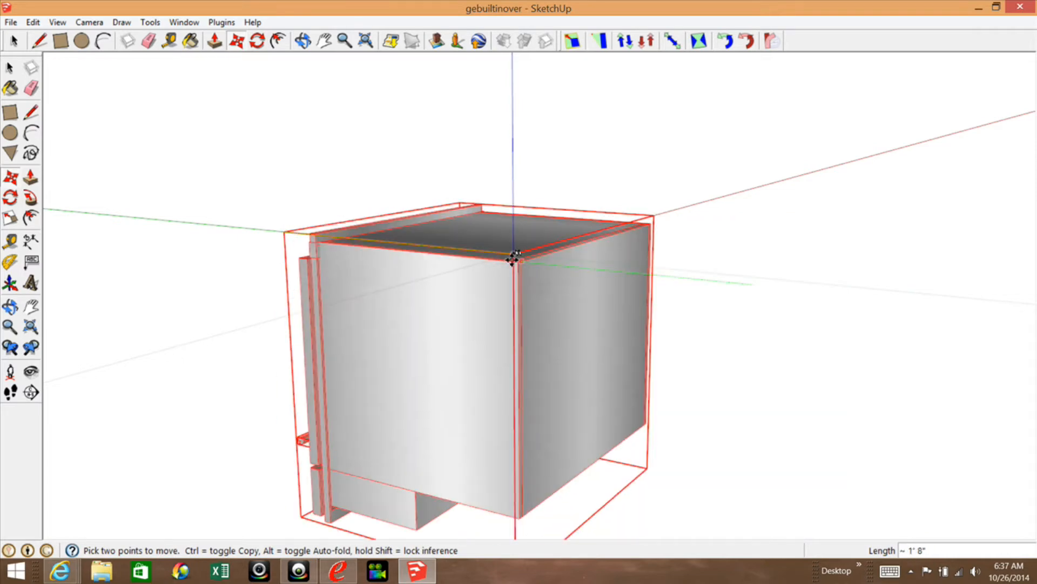
scroll(512, 264, "up", 6)
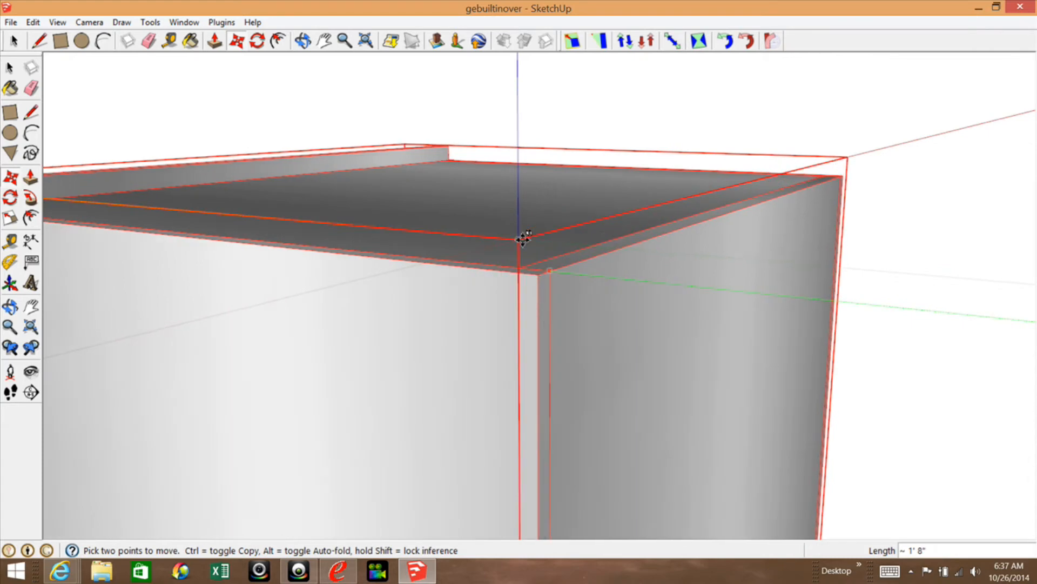
left_click(523, 235)
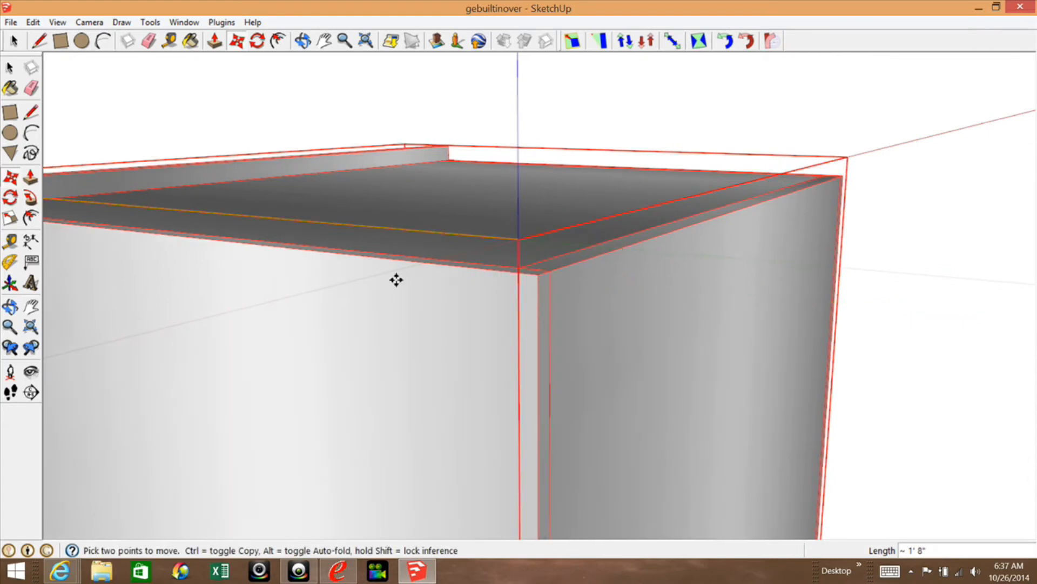
Examine the oven's placement against the axes from the back, side and front.
left_click(4, 307)
left_click_drag(403, 334, 733, 304)
scroll(757, 260, "down", 10)
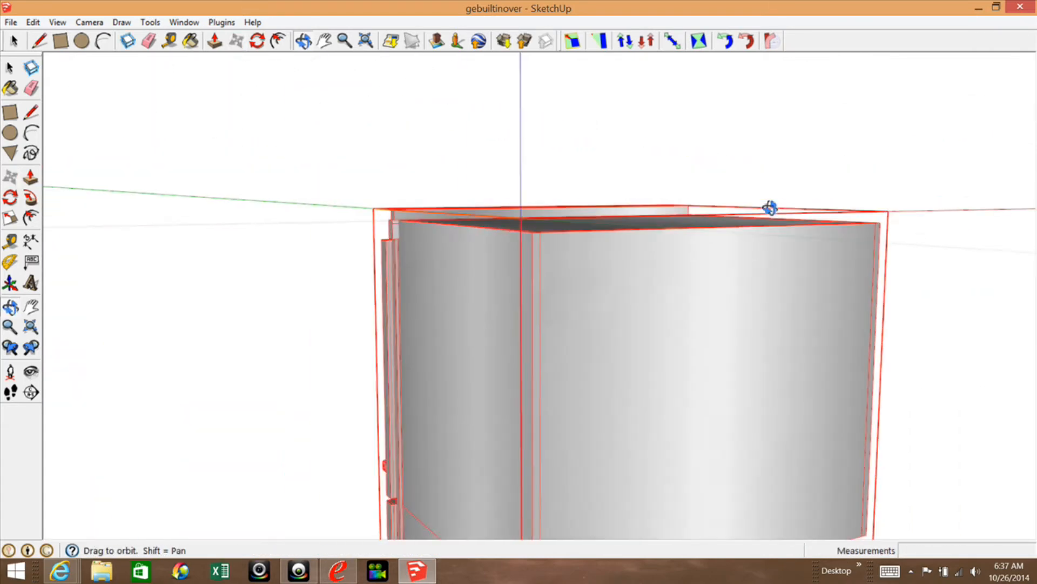
left_click_drag(786, 276, 967, 303)
right_click(967, 303)
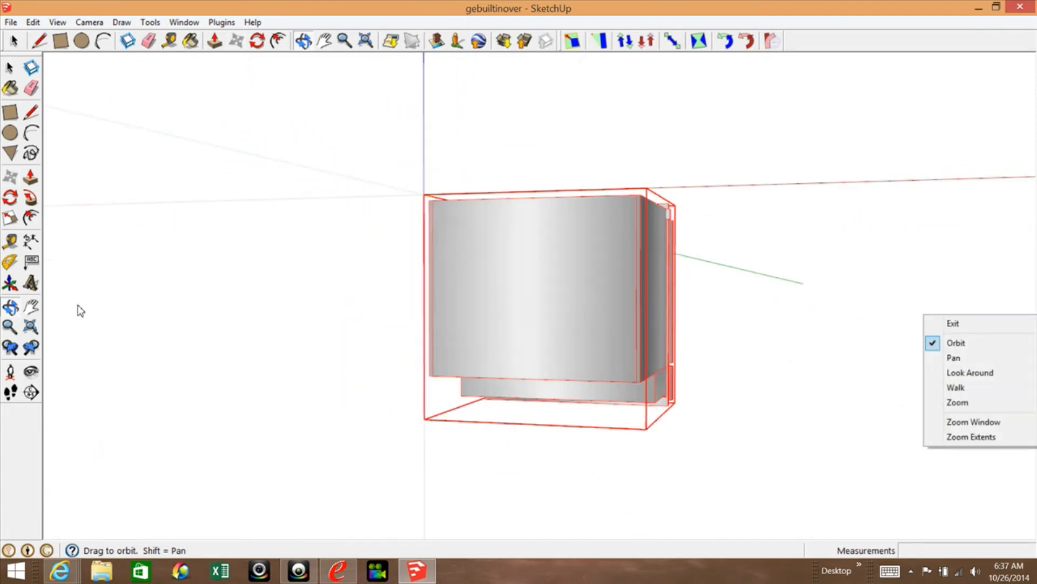
left_click(22, 306)
left_click_drag(600, 197, 857, 296)
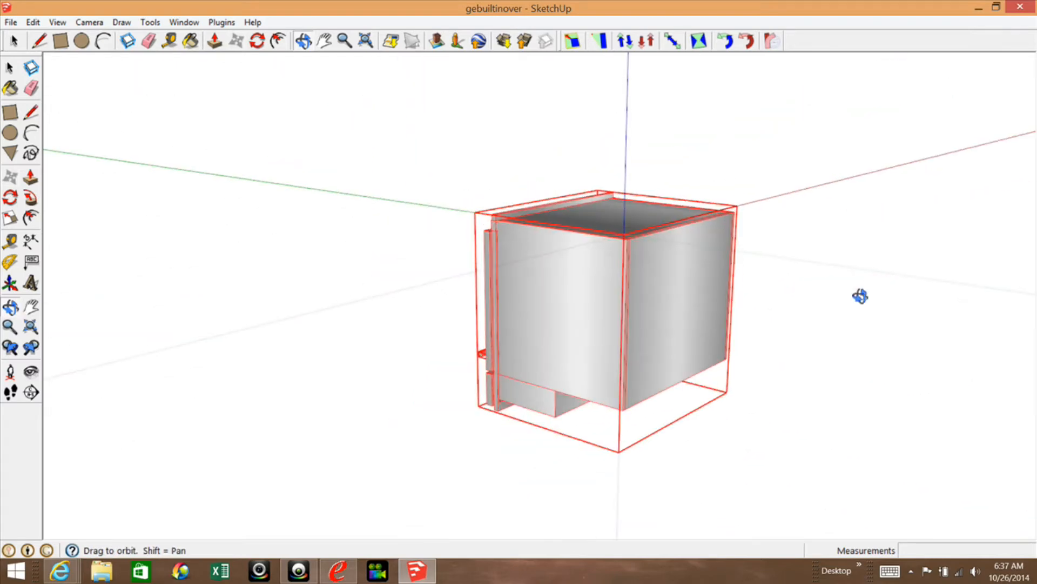
left_click_drag(488, 269, 882, 268)
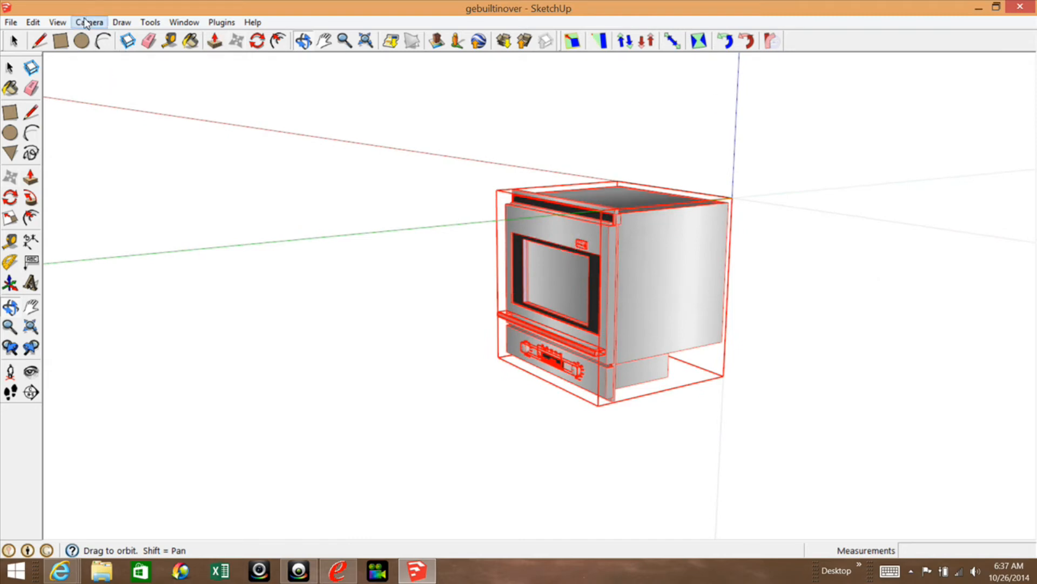
Start a DXF or STL export of the selected oven with inches as the unit and STL as the export option.
left_click(150, 22)
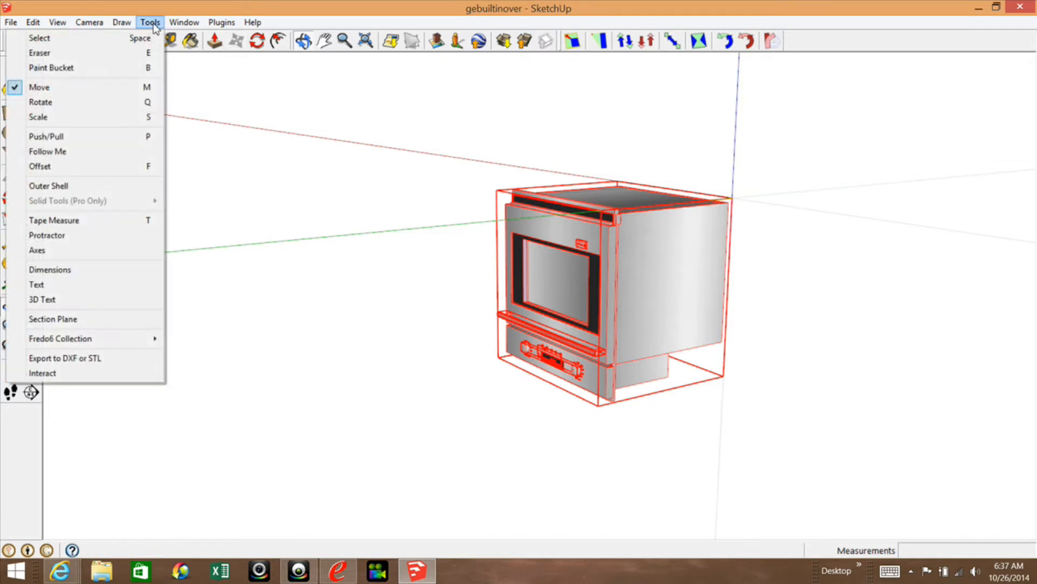
left_click(53, 358)
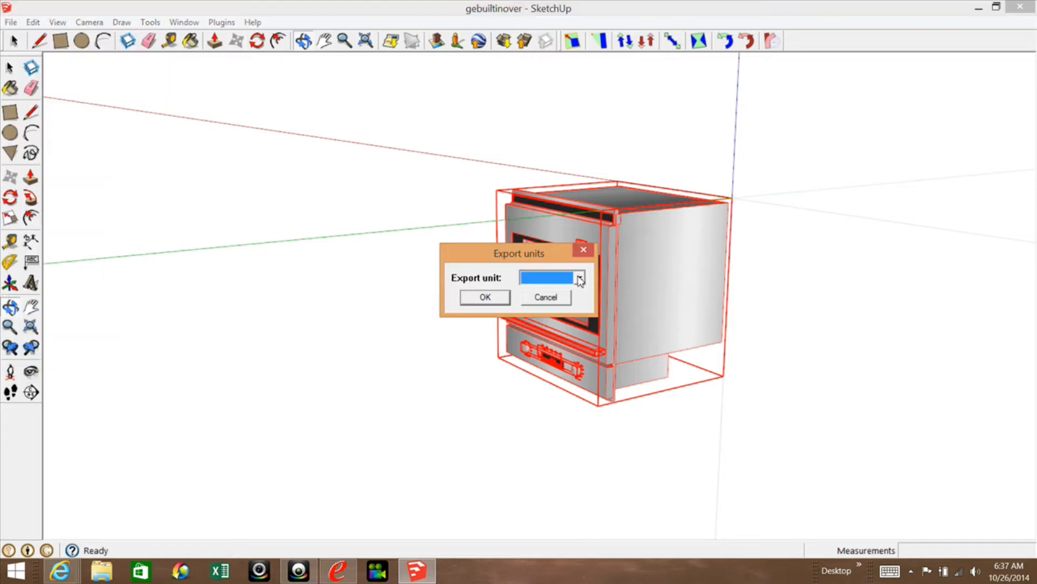
left_click(579, 278)
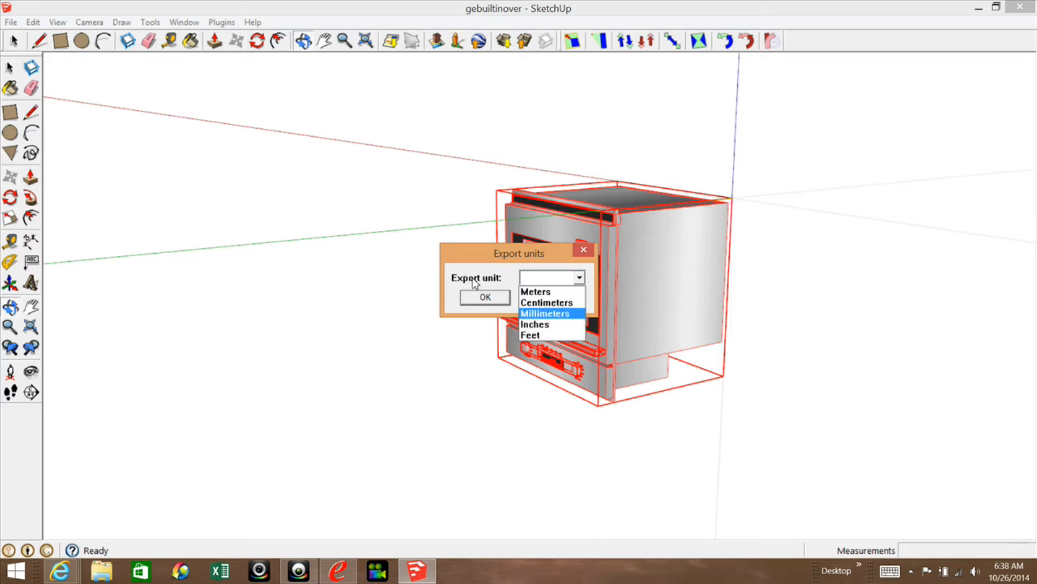
left_click(532, 324)
left_click(484, 297)
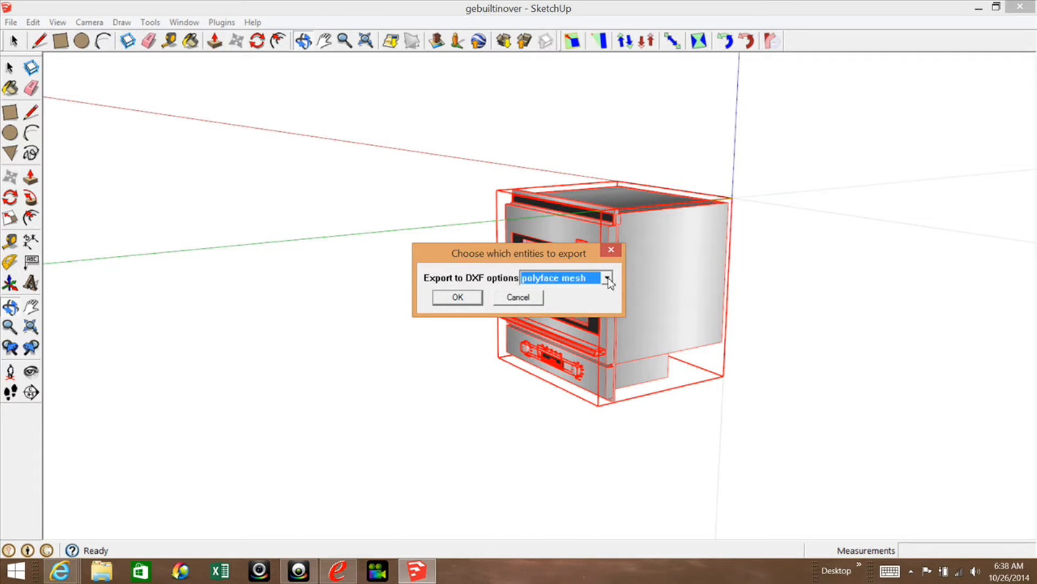
left_click(608, 278)
left_click(526, 335)
left_click(460, 297)
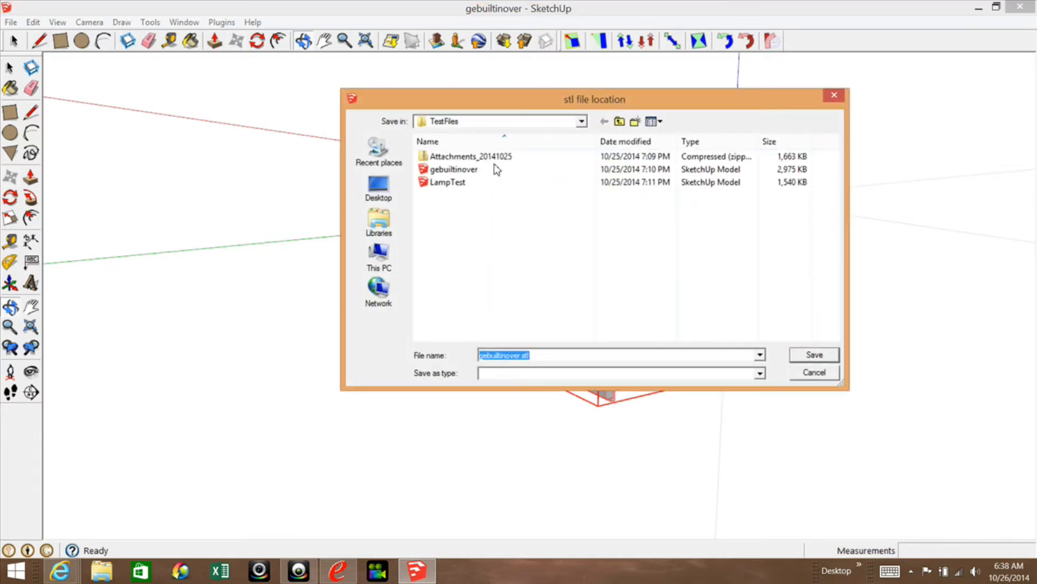
Browse to the SkpStls folder in Documents as the STL file location.
left_click(582, 122)
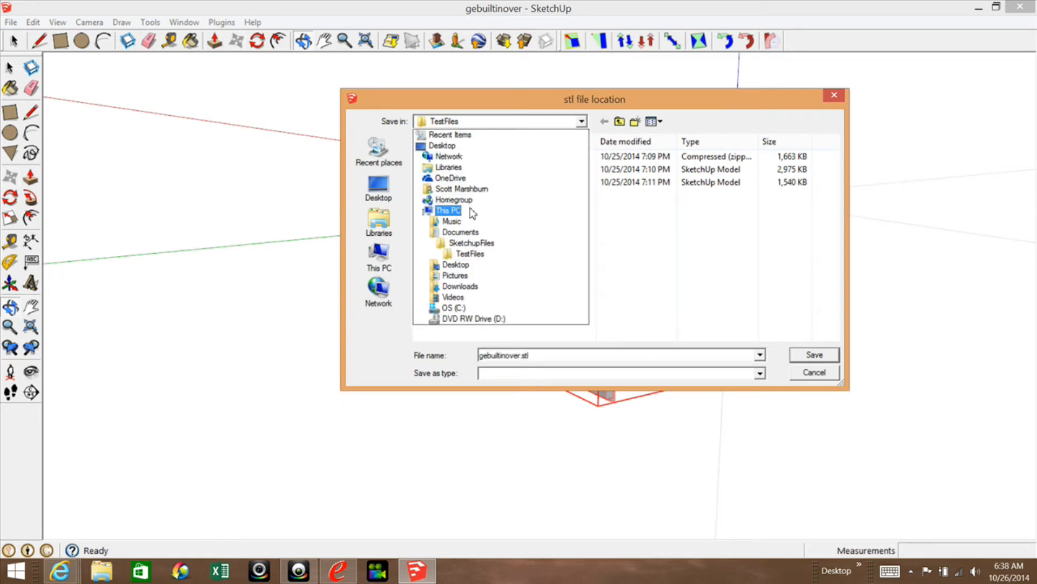
left_click(454, 233)
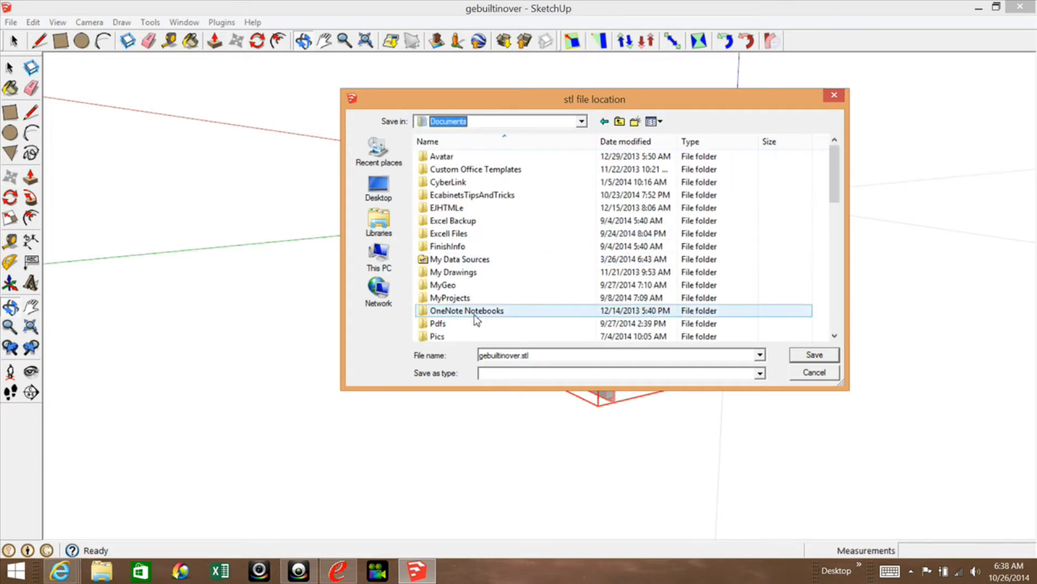
left_click_drag(842, 159, 845, 219)
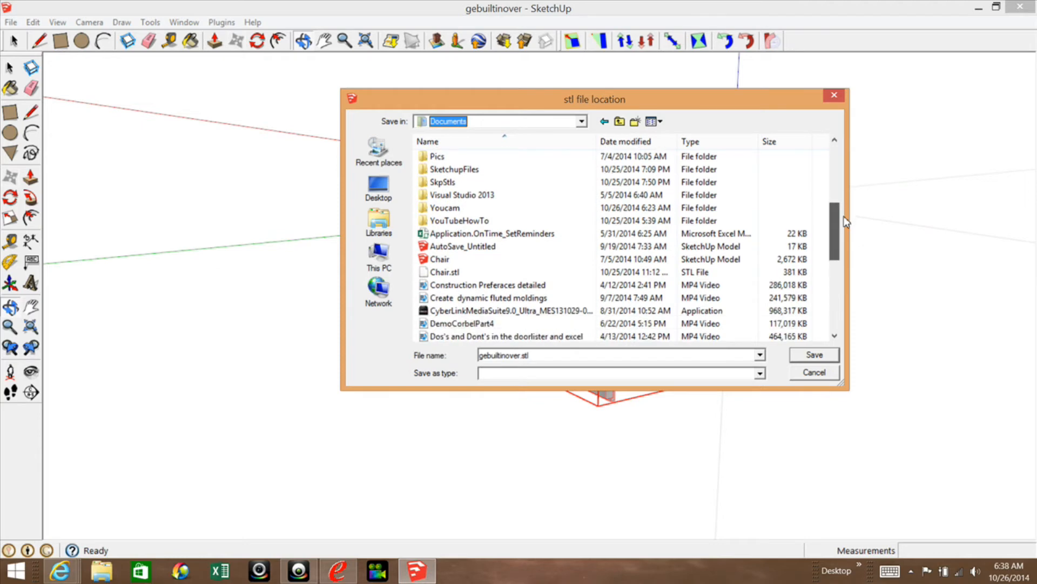
left_click(440, 186)
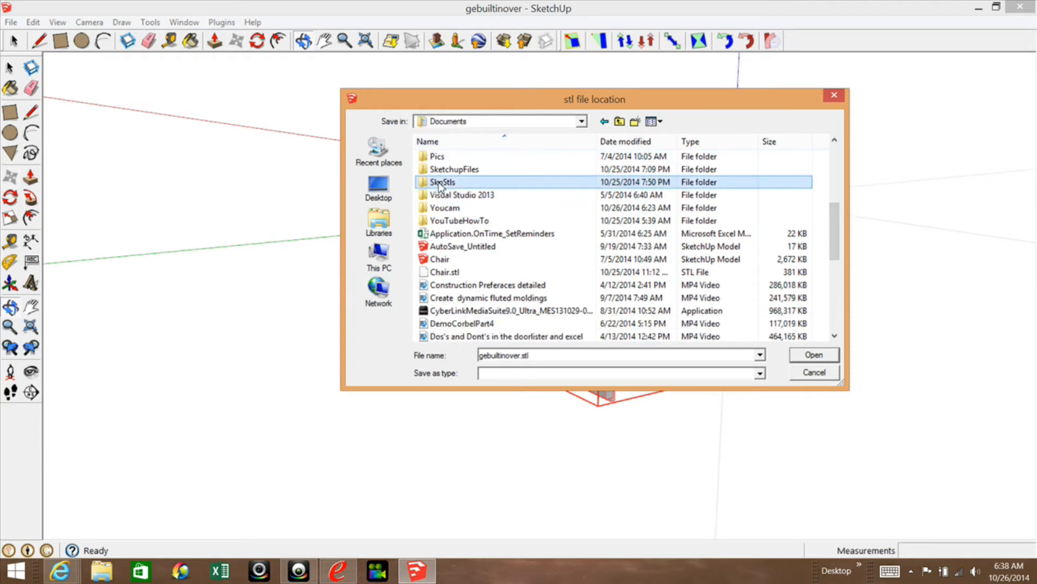
double_click(440, 186)
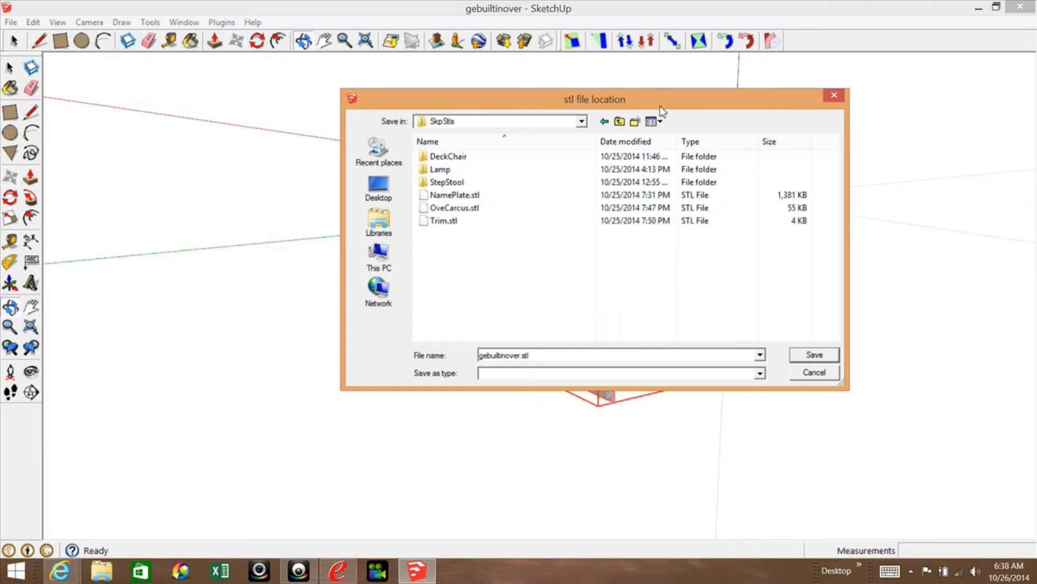
Create a new folder named Oven inside SkpStls and open it.
left_click(635, 122)
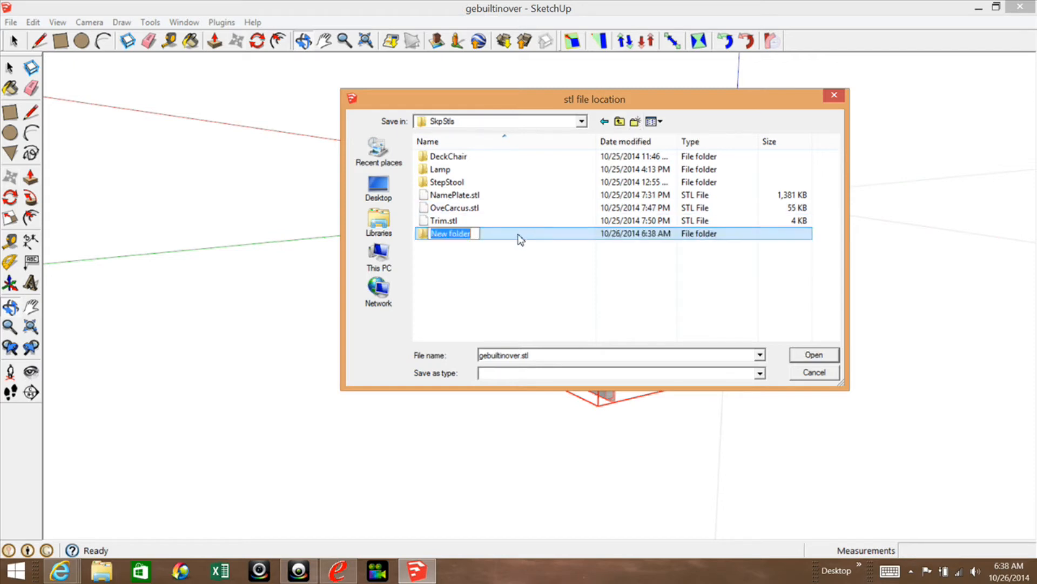
left_click(442, 232)
left_click_drag(472, 236, 434, 238)
type("g")
type("ven")
key("Return")
double_click(439, 234)
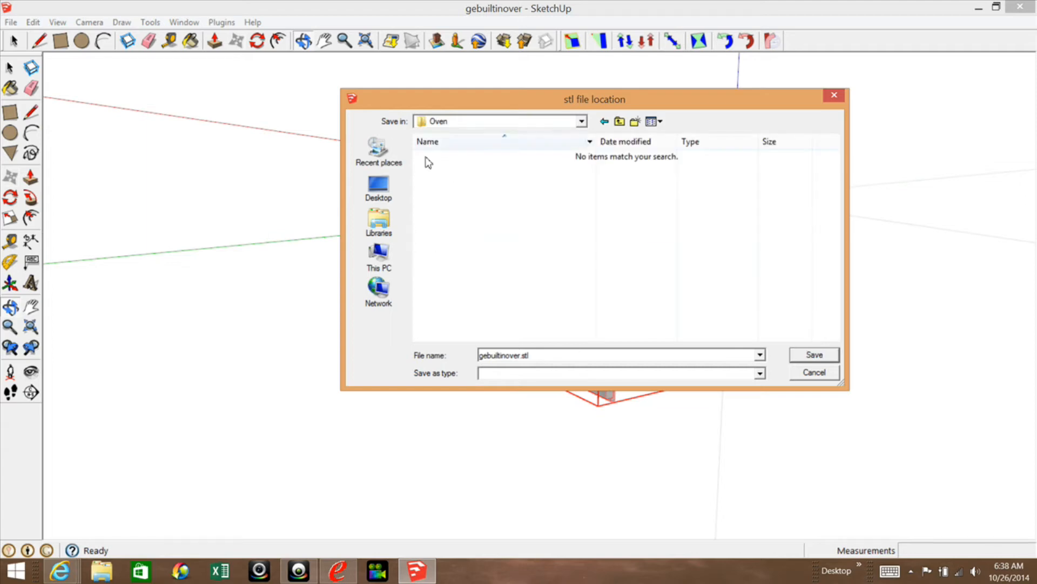
Cancel saving the STL file and deselect the oven.
double_click(527, 355)
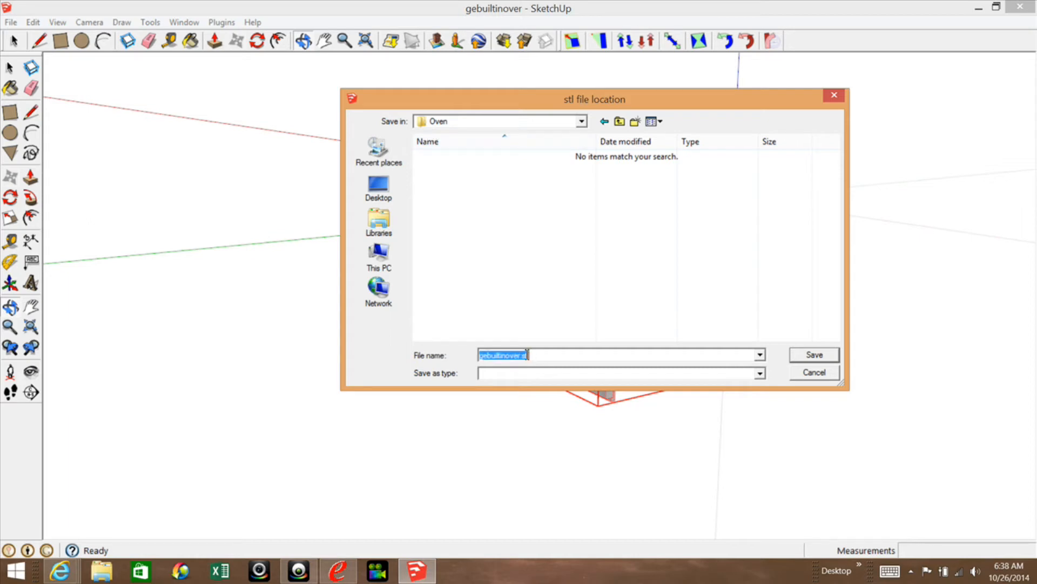
left_click(813, 373)
key("m")
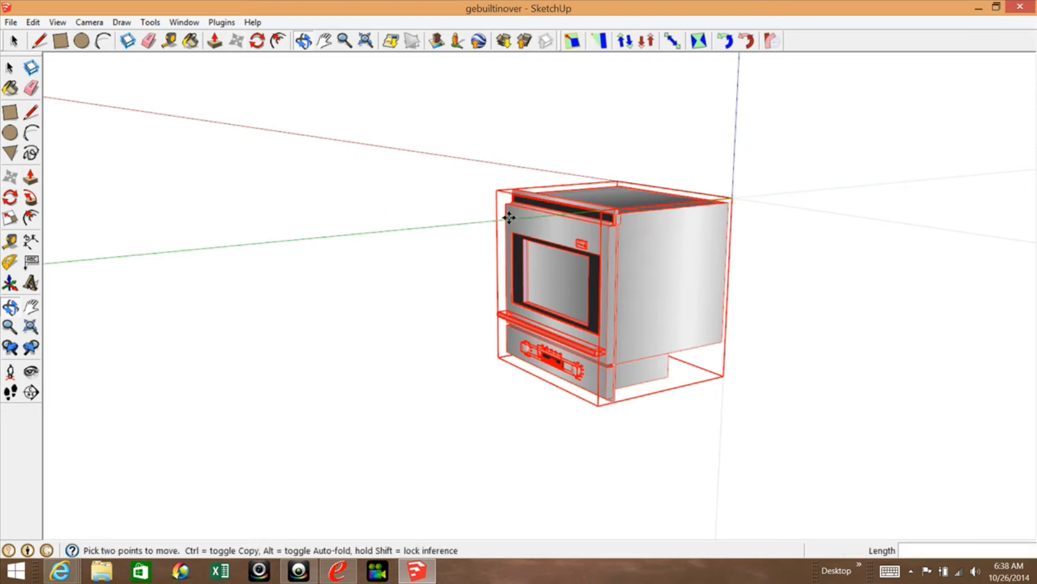
key("Escape")
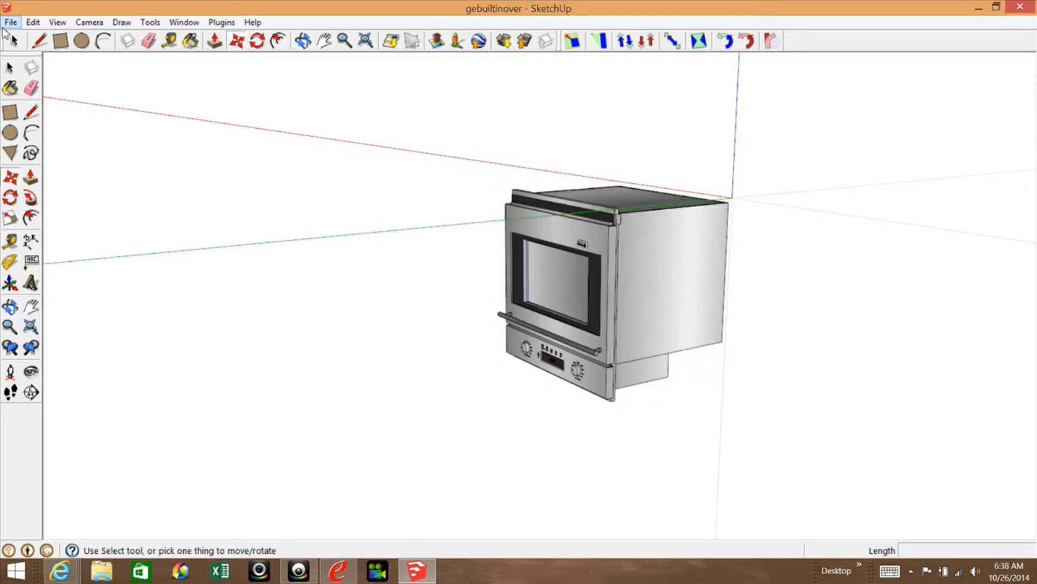
Select the oven body group and start a DXF or STL export with inches as the unit and stl as the export option.
left_click(10, 68)
left_click(660, 275)
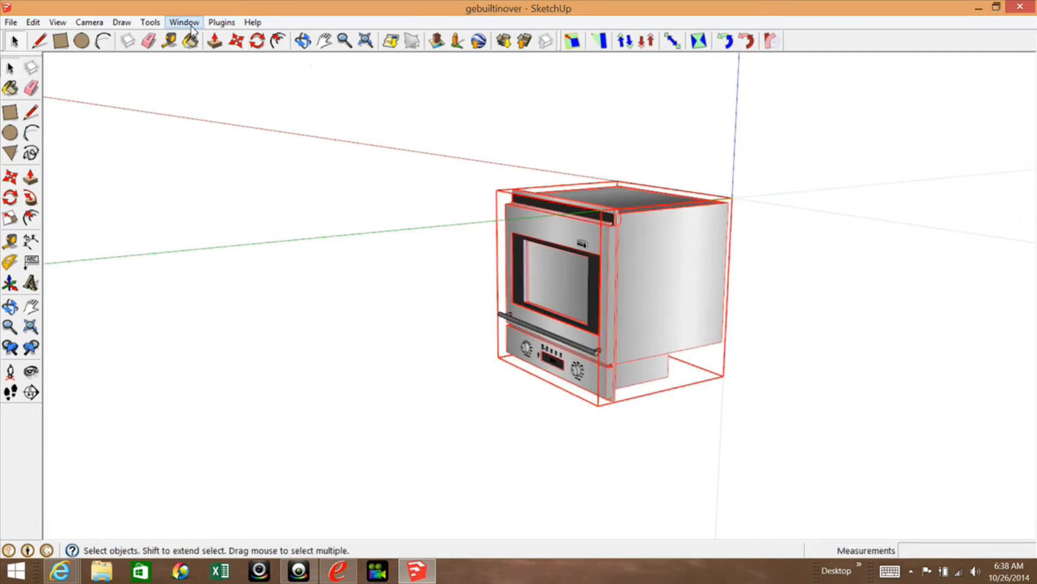
left_click(150, 23)
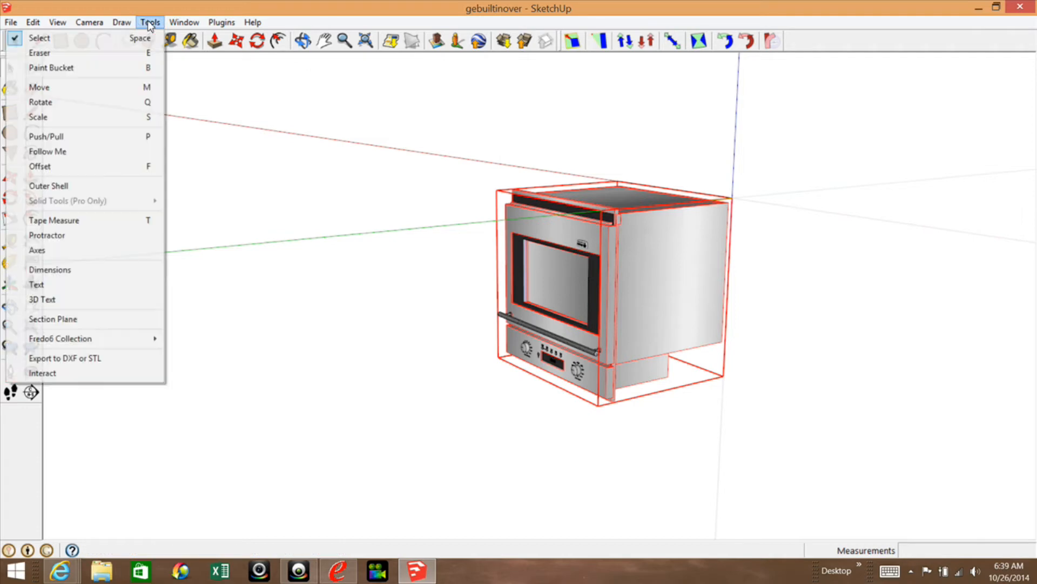
left_click(53, 359)
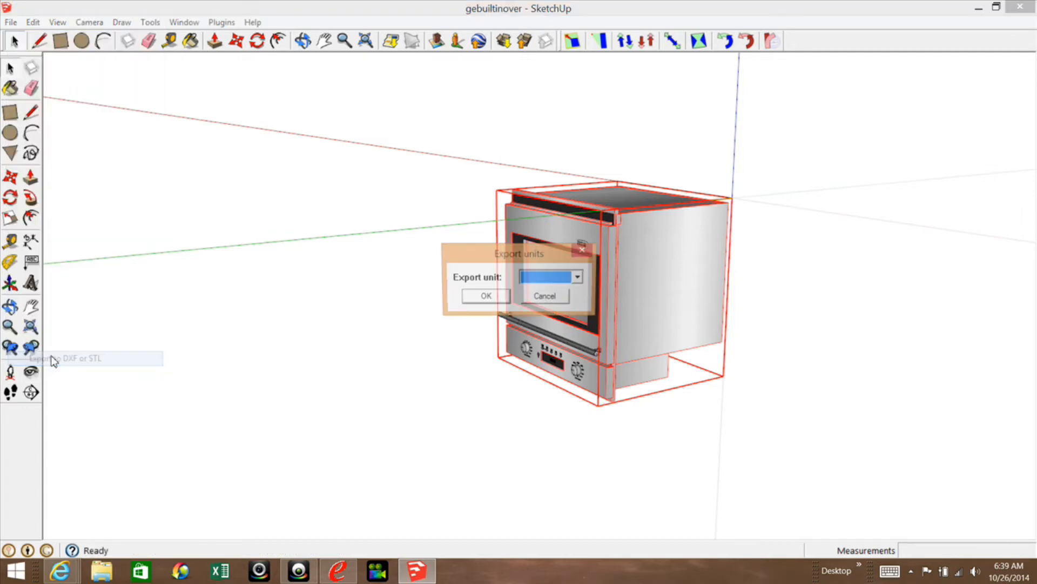
left_click(581, 278)
left_click(546, 325)
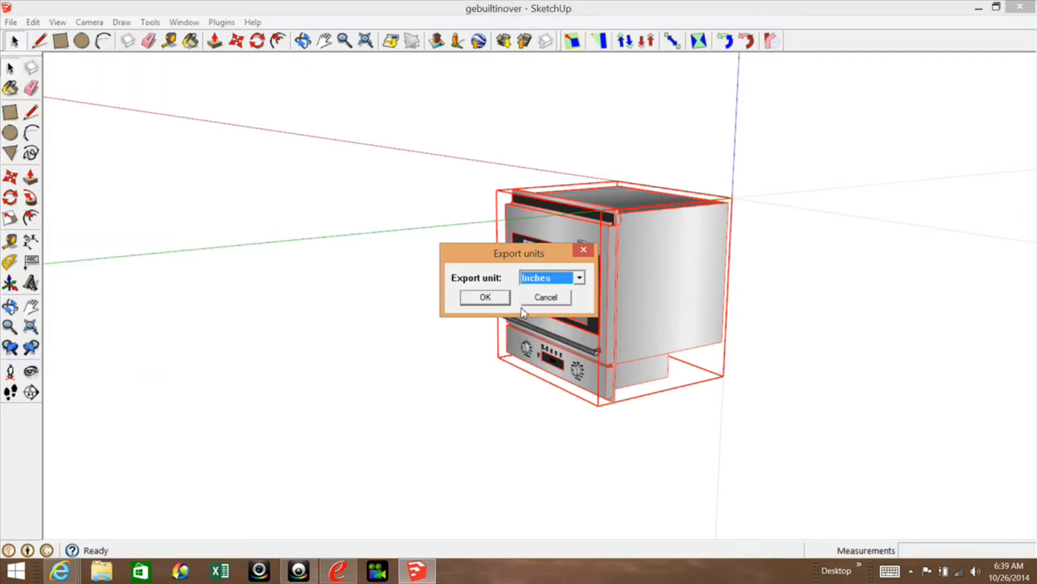
left_click(485, 298)
left_click(612, 277)
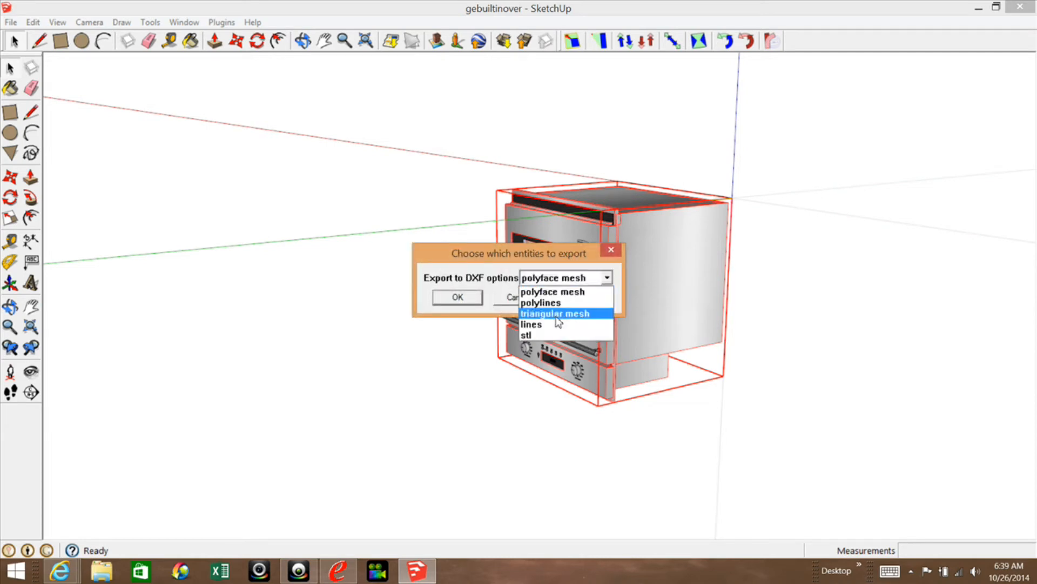
left_click(543, 336)
left_click(451, 299)
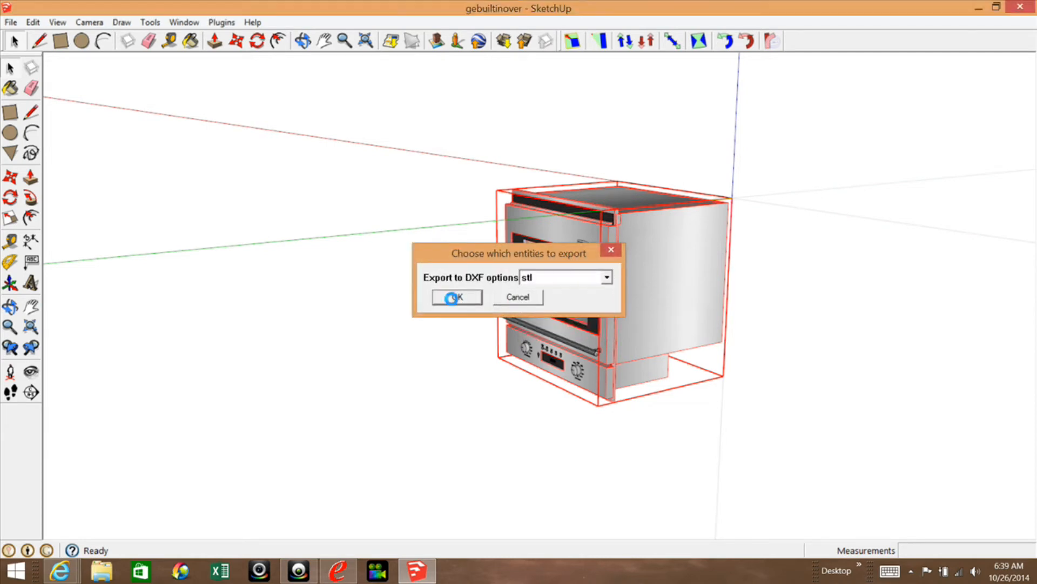
Browse to the Oven folder inside SkpStls in Documents as the STL file location.
left_click(583, 121)
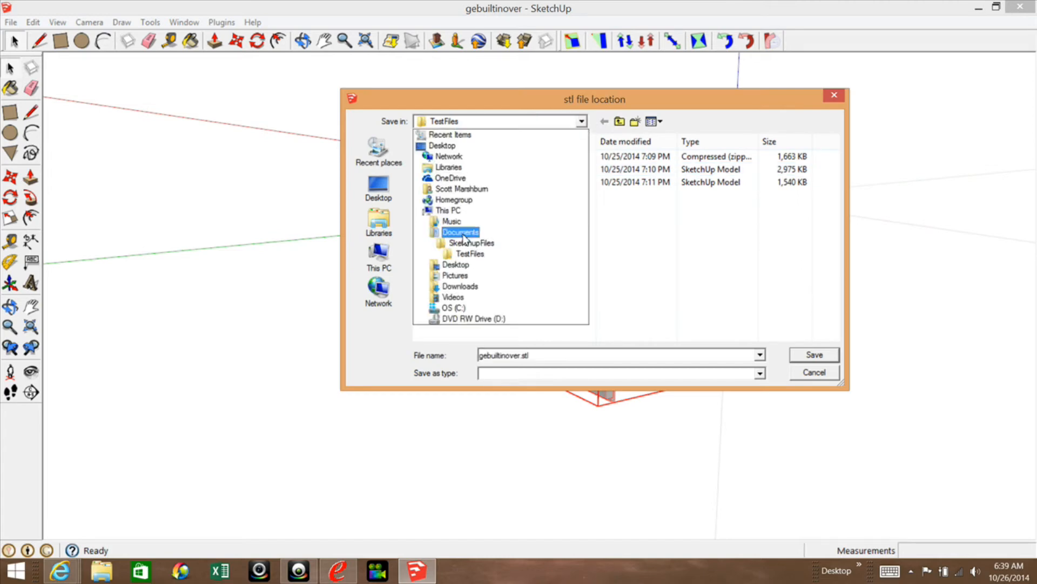
left_click(462, 233)
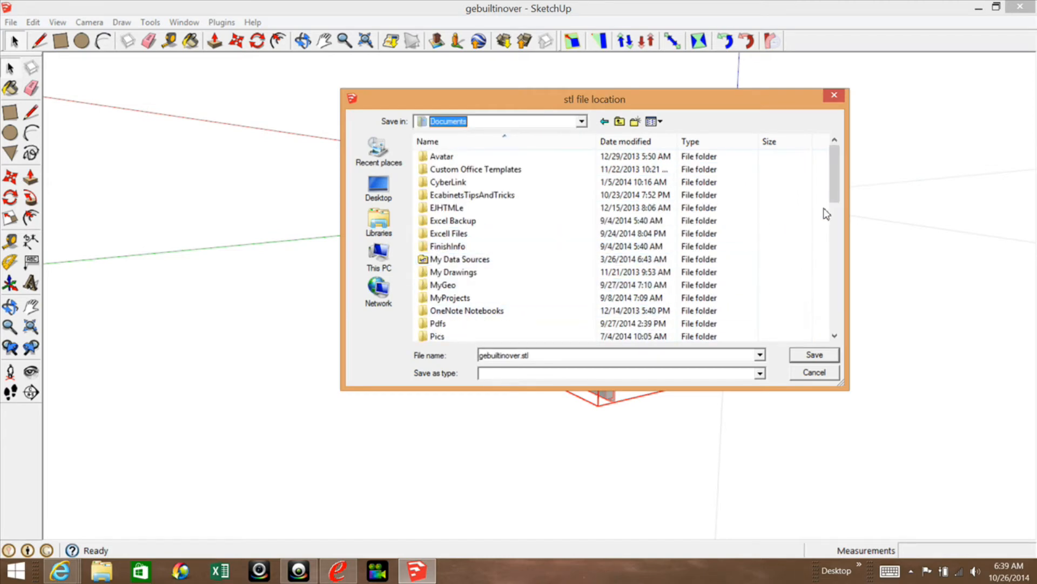
left_click_drag(835, 195, 835, 227)
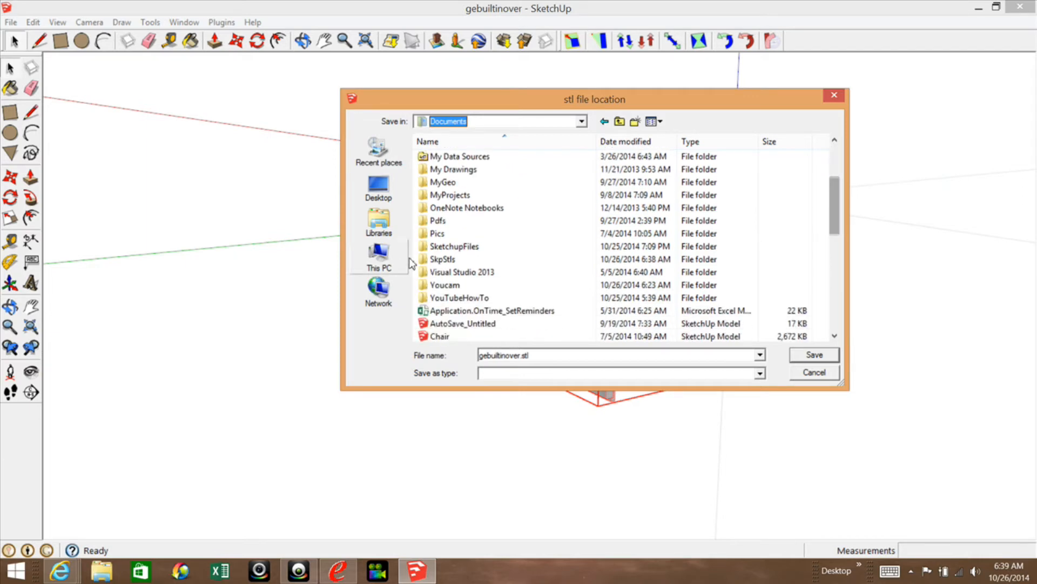
double_click(449, 259)
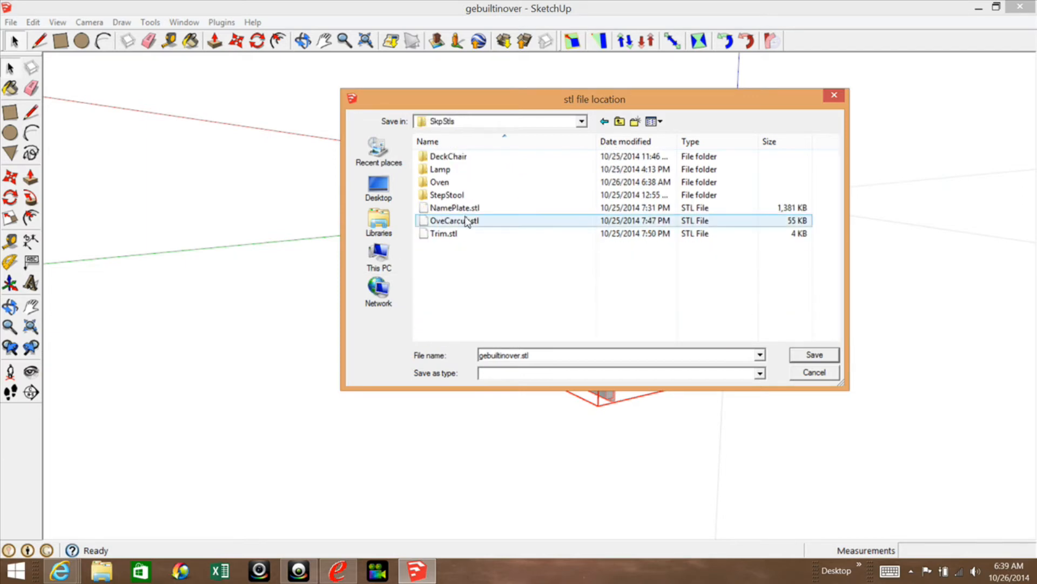
double_click(439, 182)
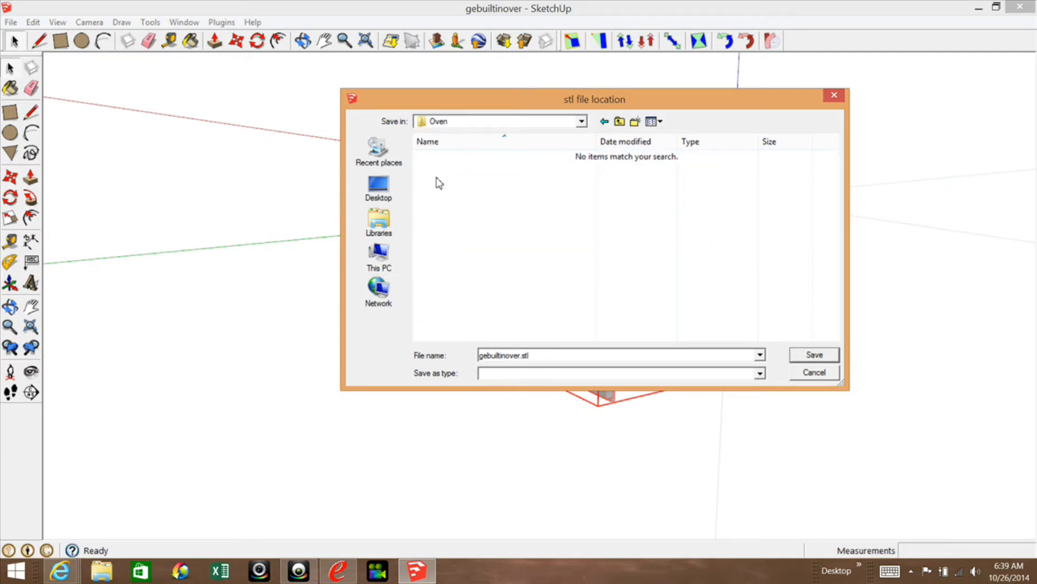
Save the oven body export as Carcus.stl and dismiss the export summary.
double_click(539, 360)
type("C")
left_click(809, 356)
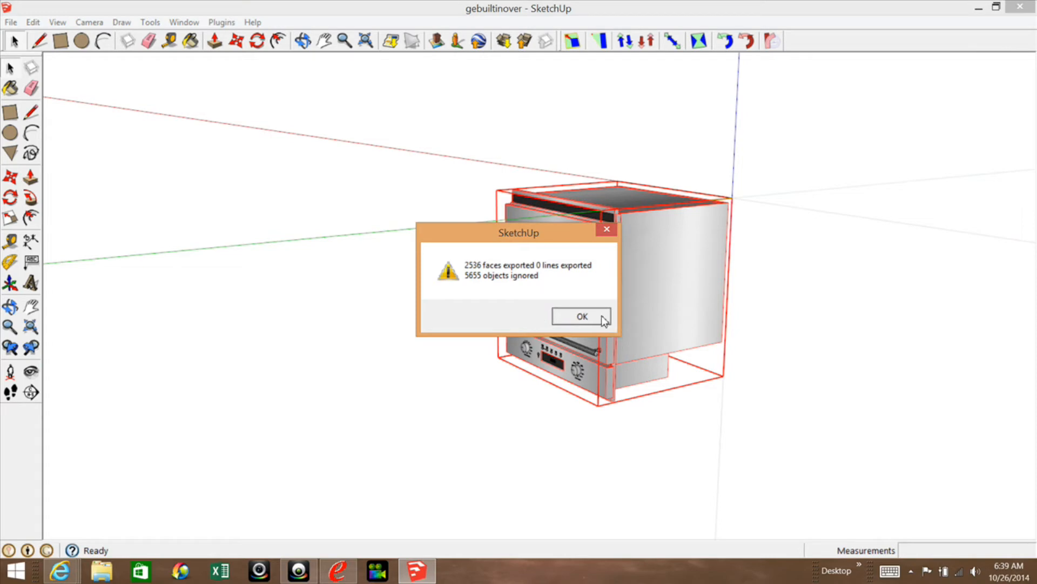
left_click(603, 323)
Select the black strip above the oven door together with the black frame around the door window.
scroll(620, 237, "up", 3)
scroll(579, 214, "up", 2)
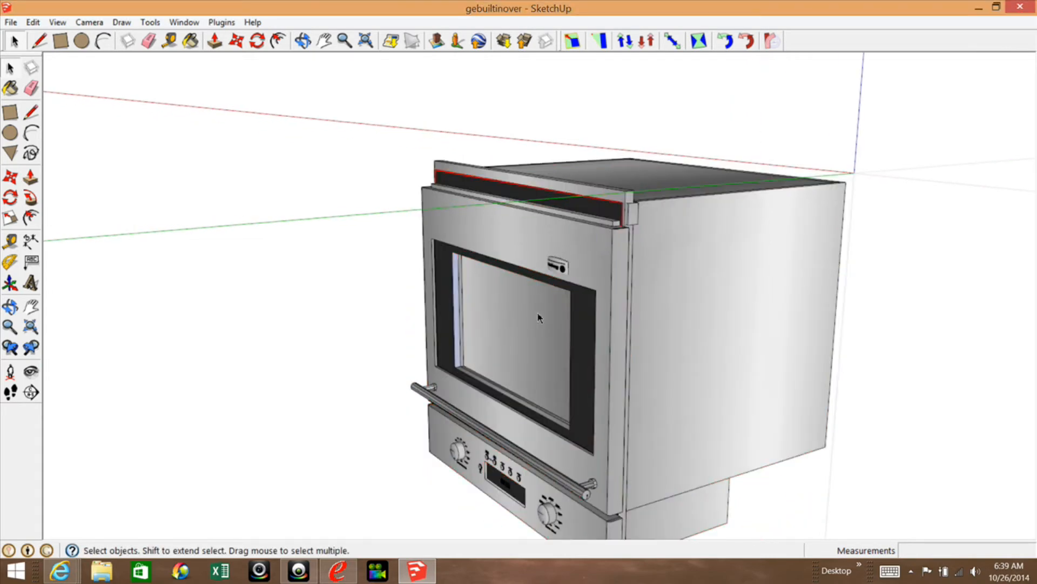
left_click(587, 327)
left_click(586, 341, "shift")
left_click(590, 341)
scroll(591, 343, "up", 5)
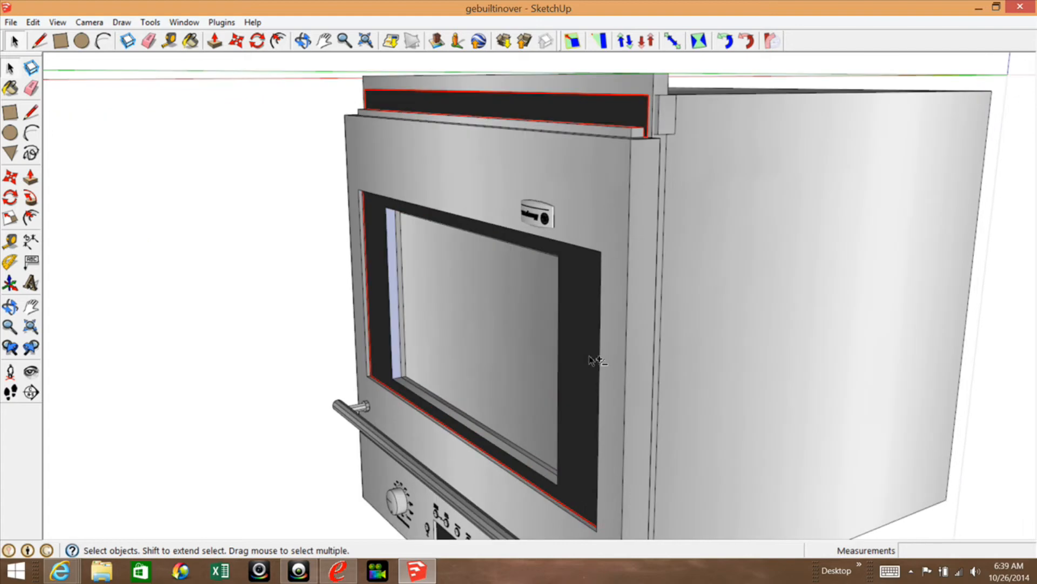
scroll(641, 308, "down", 4)
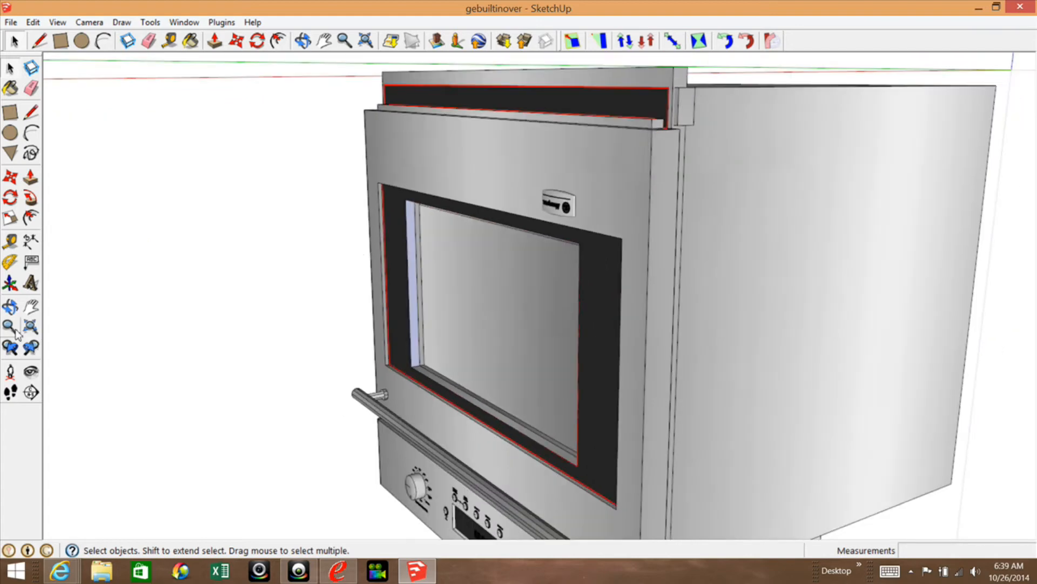
left_click(15, 310)
left_click_drag(454, 375, 718, 302)
scroll(709, 264, "down", 3)
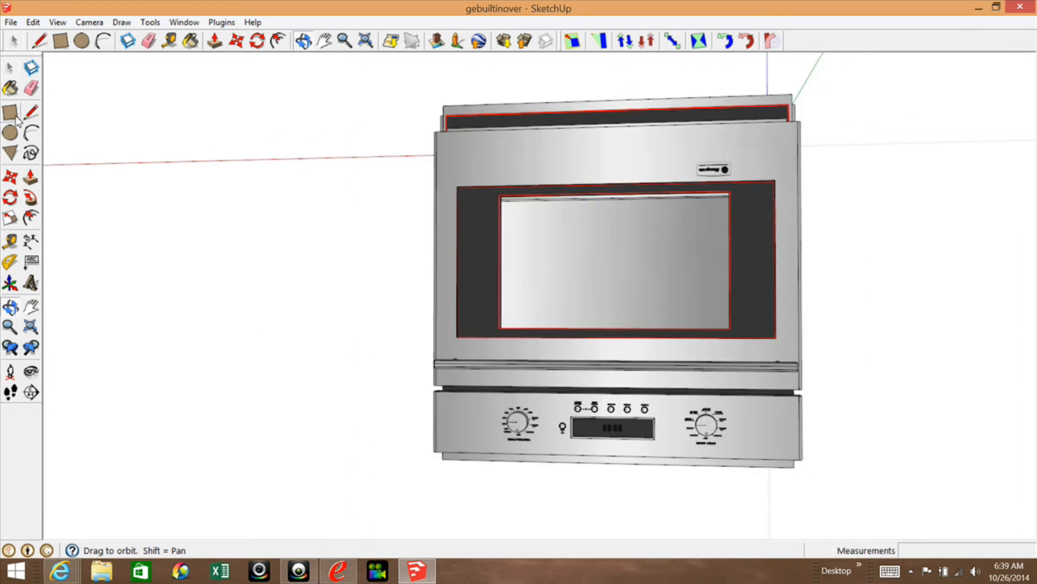
Add the black strip below the door and the control panel's black display face to the selection.
left_click(9, 68)
scroll(607, 449, "up", 3)
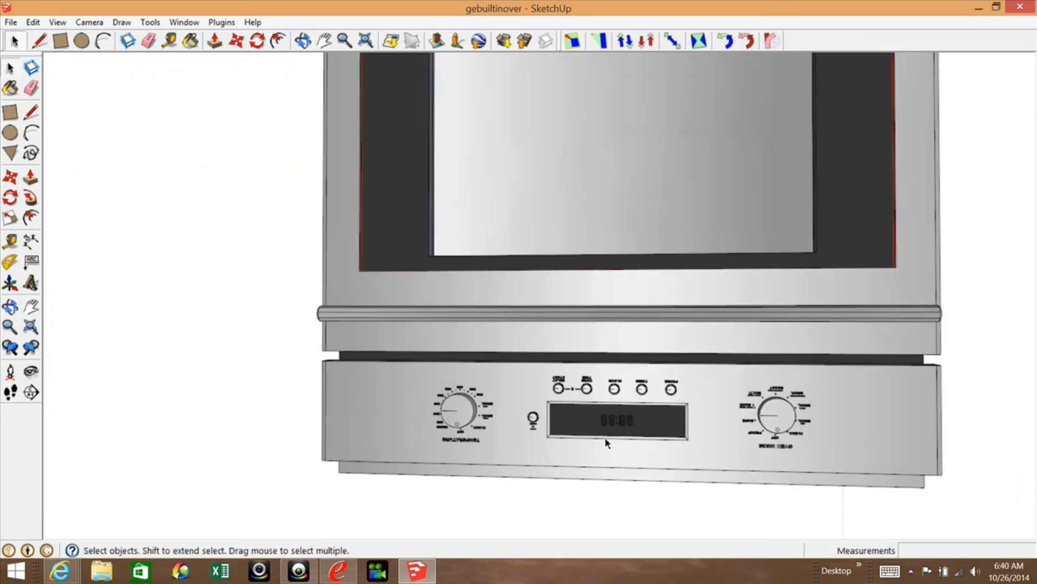
left_click(412, 359, "shift")
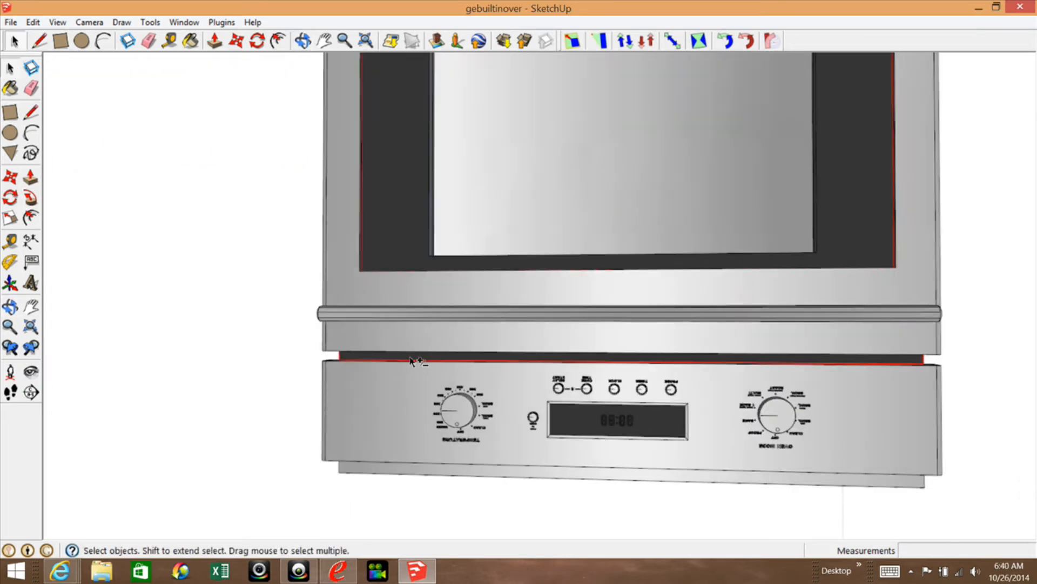
left_click(591, 430, "shift")
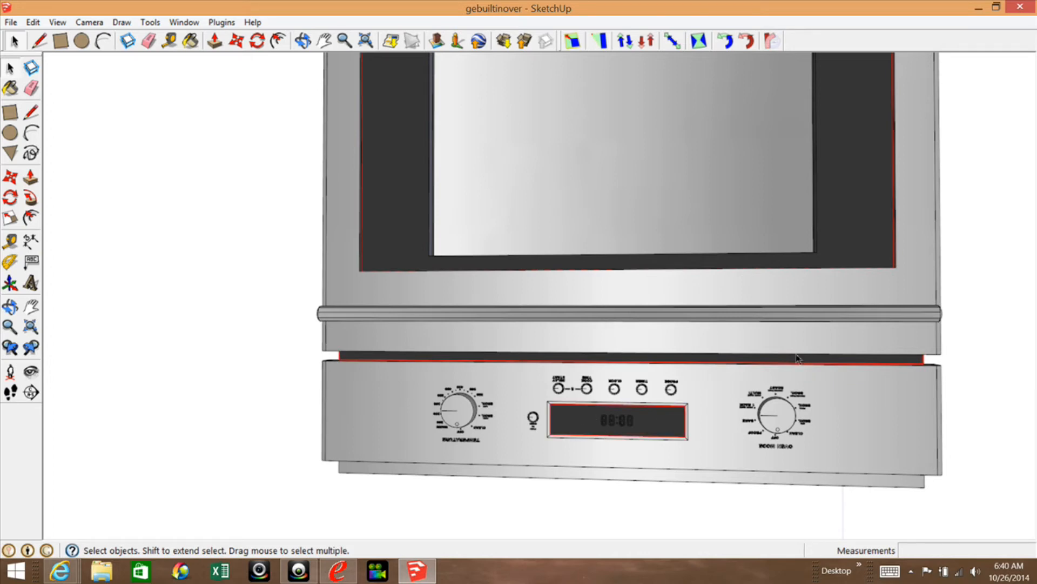
left_click(10, 306)
left_click_drag(641, 436, 704, 130)
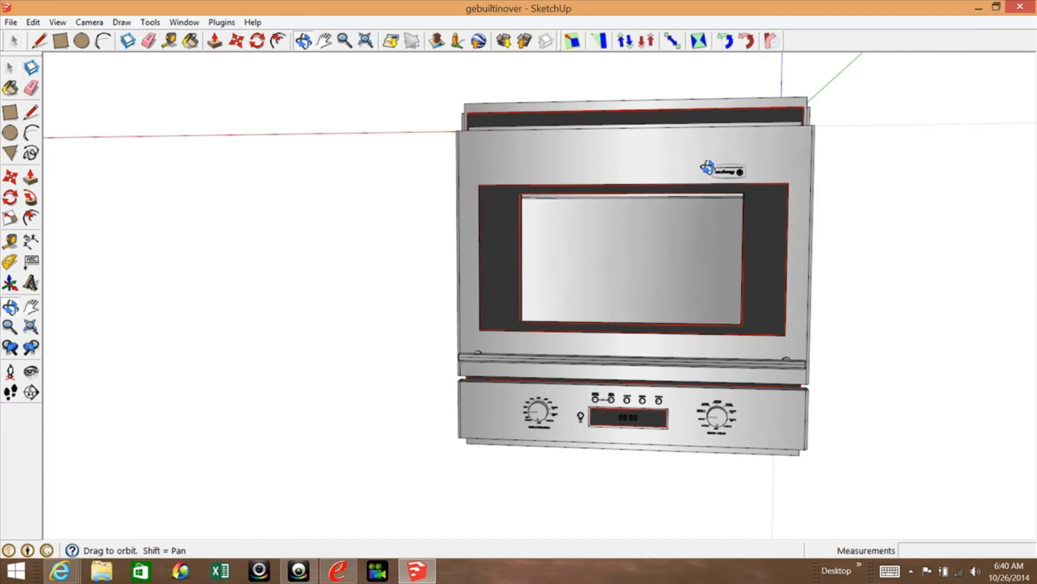
left_click_drag(685, 156, 589, 177)
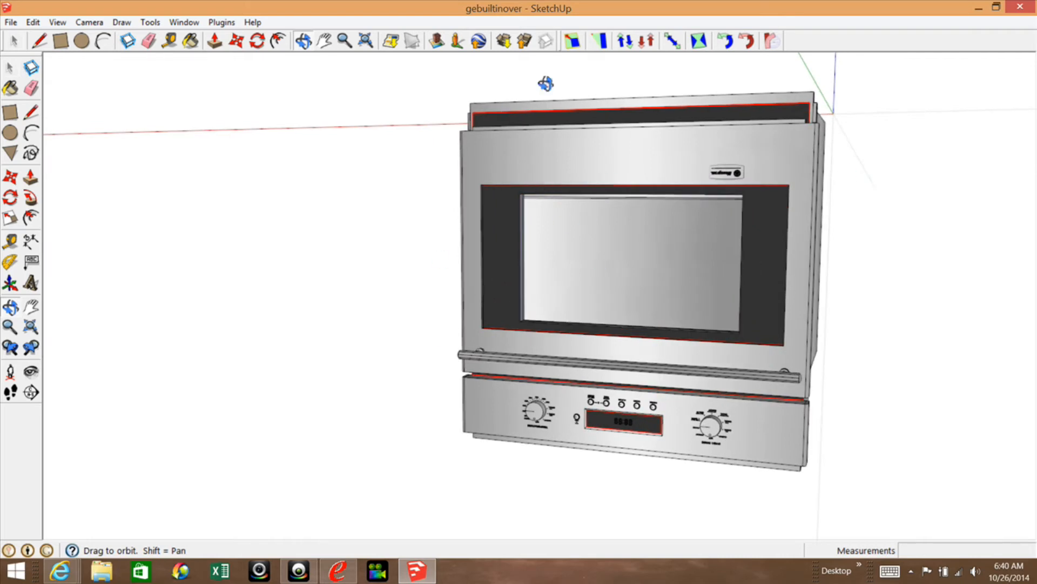
Start a DXF or STL export of the selected black faces with inches as the unit and stl as the export option.
left_click(150, 22)
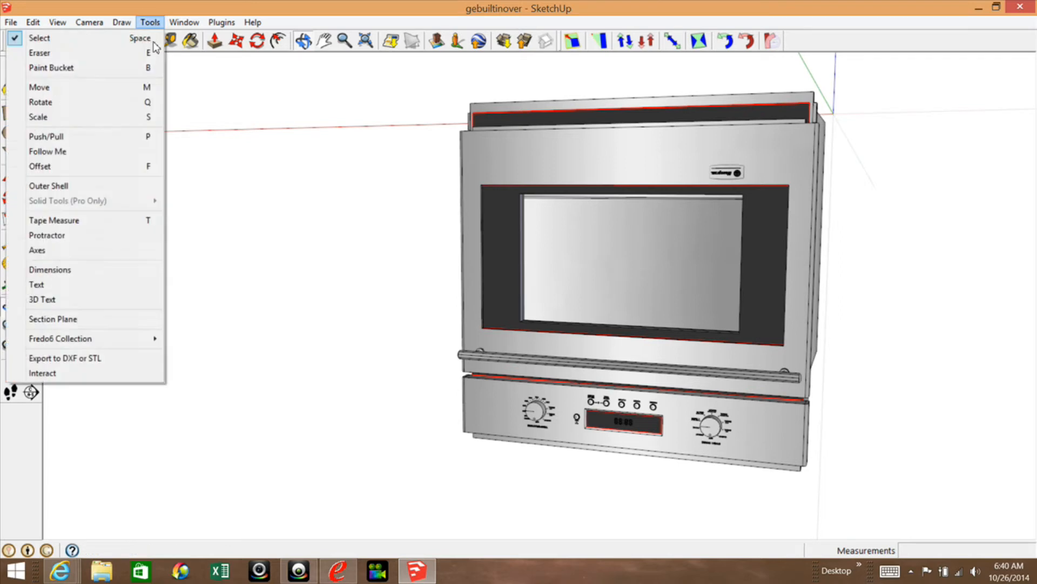
left_click(104, 358)
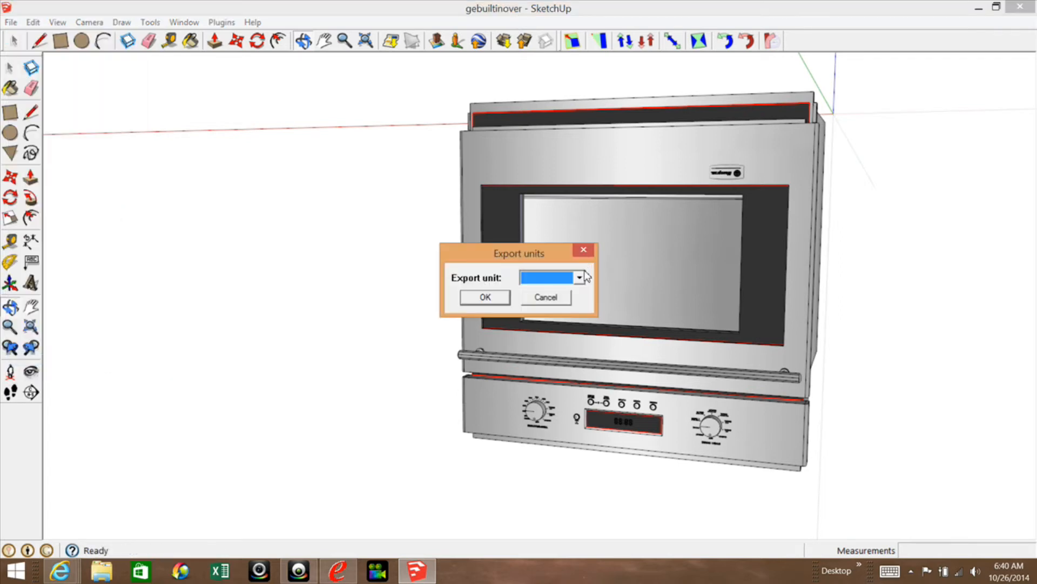
left_click(579, 278)
left_click(558, 323)
left_click(486, 298)
left_click(607, 277)
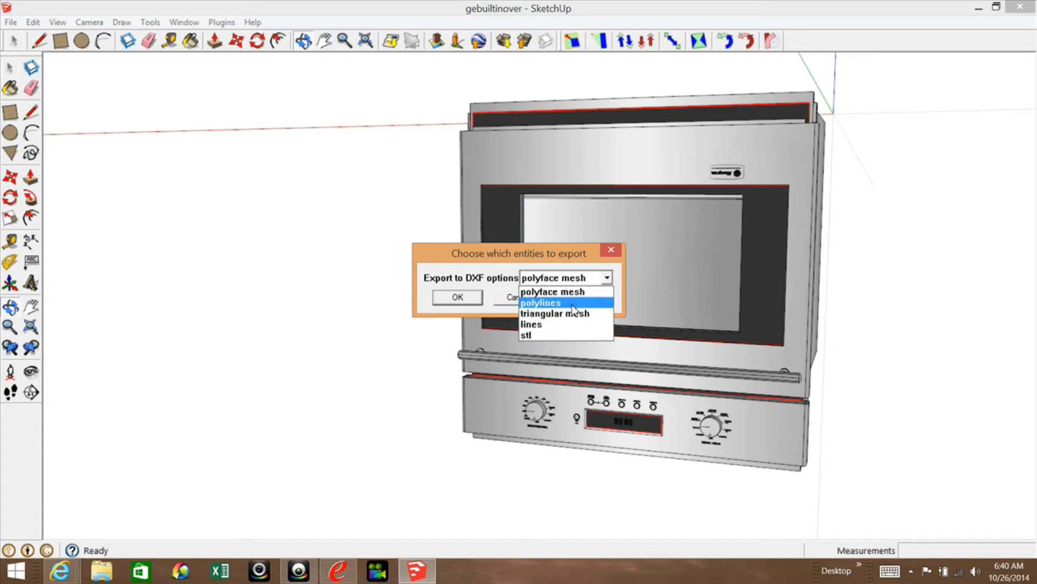
left_click(543, 335)
left_click(463, 297)
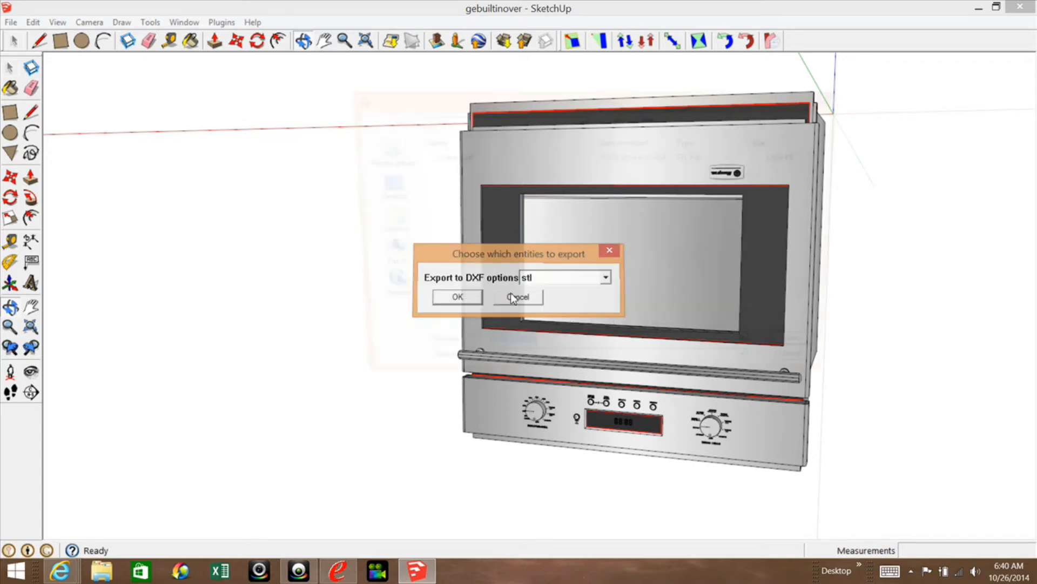
Replace the default file name, save the black faces as an STL file in the Oven folder and dismiss the export summary.
left_click(547, 358)
left_click_drag(546, 358, 360, 356)
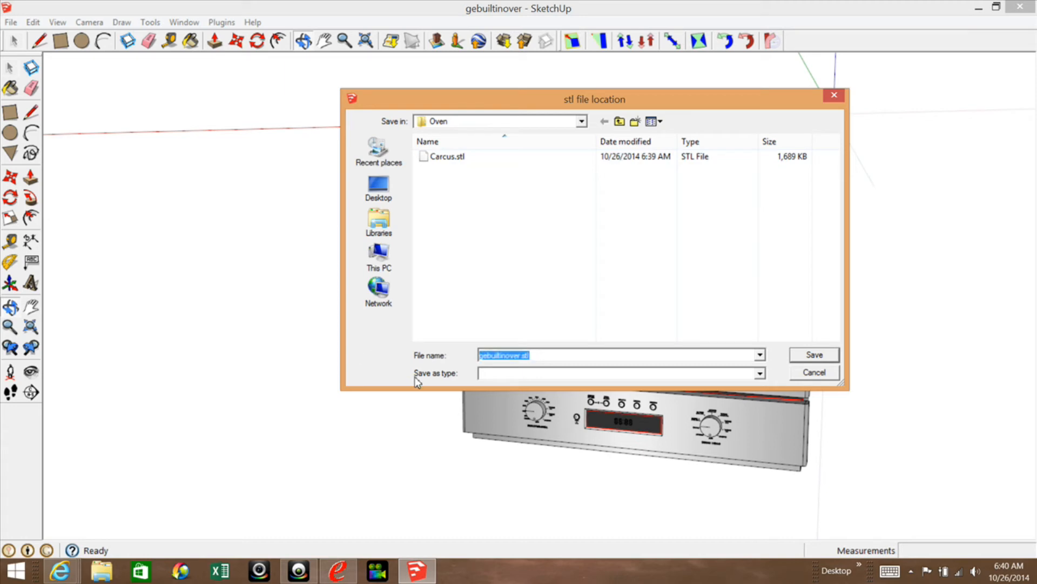
type("BlackTrim")
left_click(821, 354)
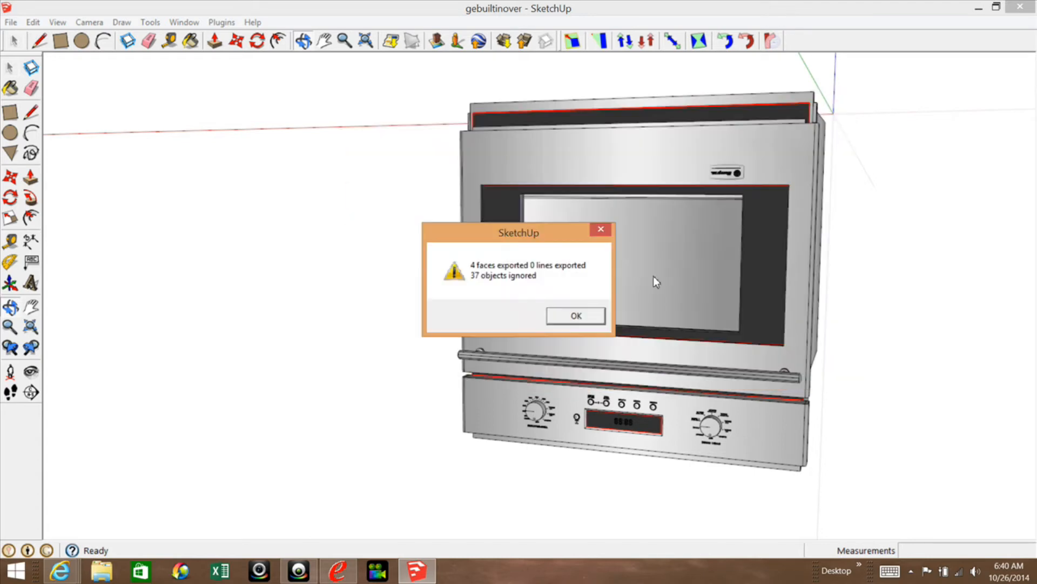
left_click(560, 317)
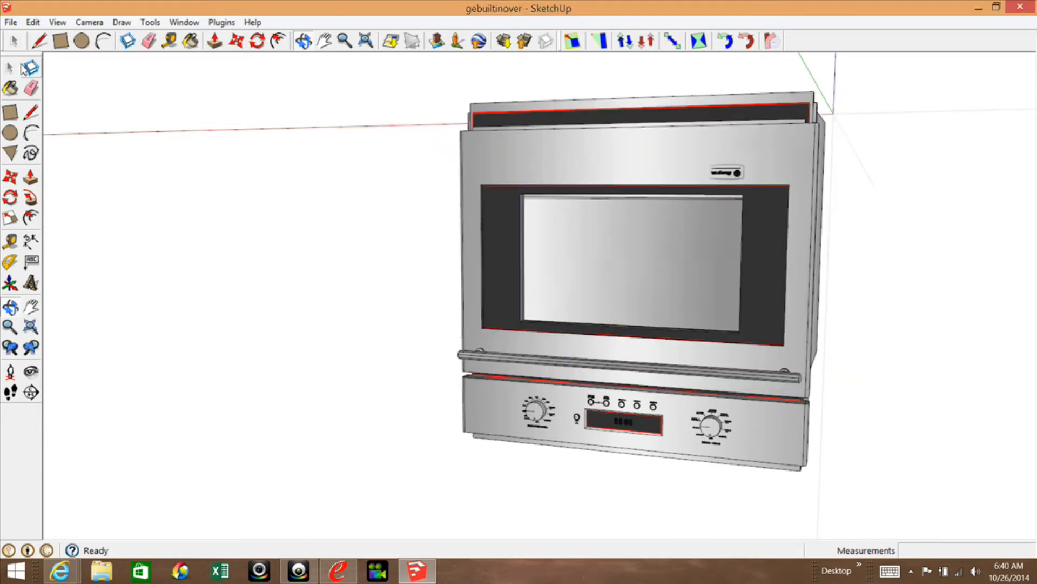
Select the group of two large control panel knobs and start its DXF or STL export with inches as the unit.
left_click(9, 69)
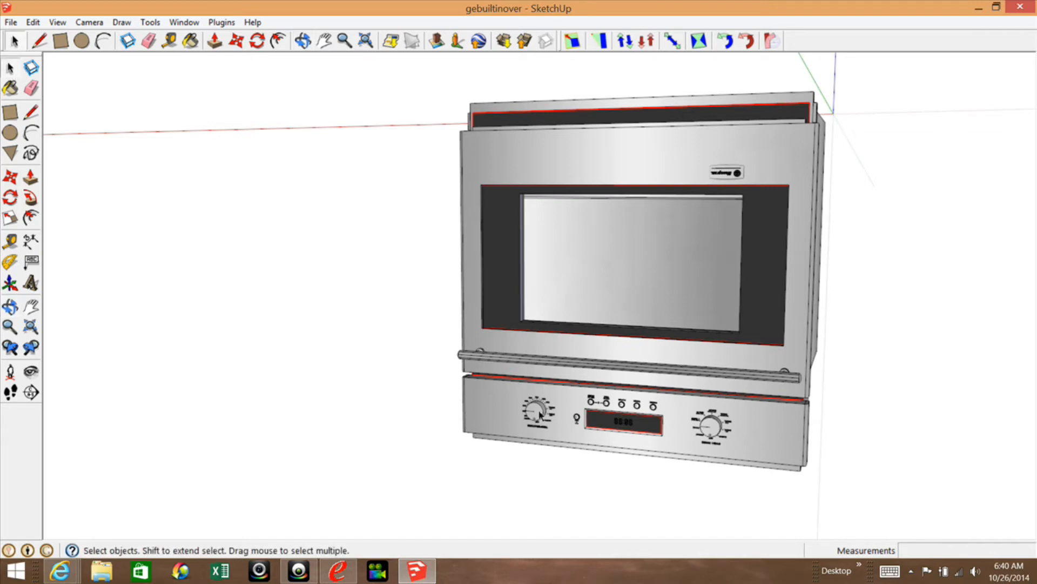
left_click(540, 414)
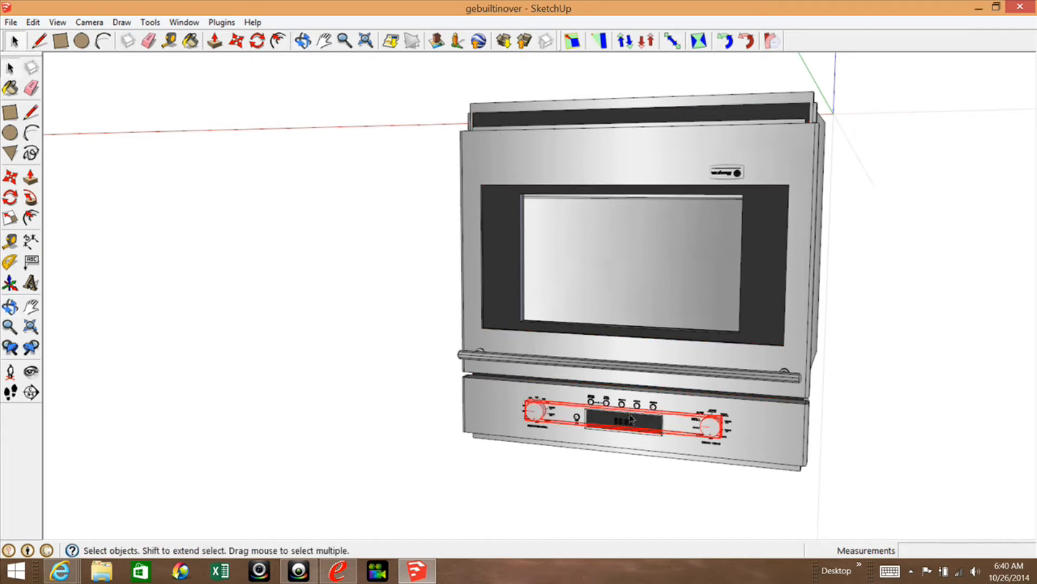
right_click(532, 416)
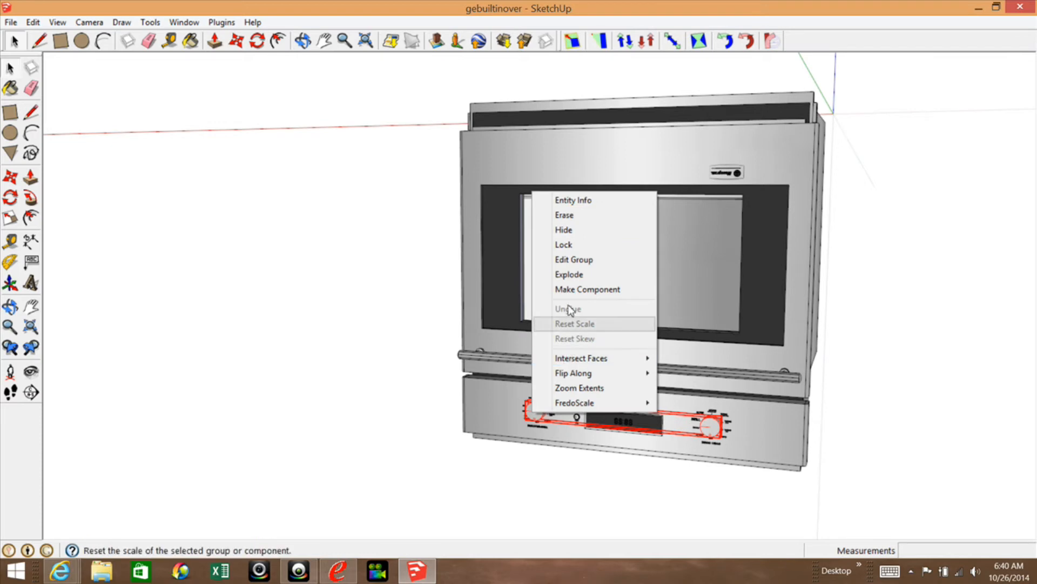
left_click(150, 23)
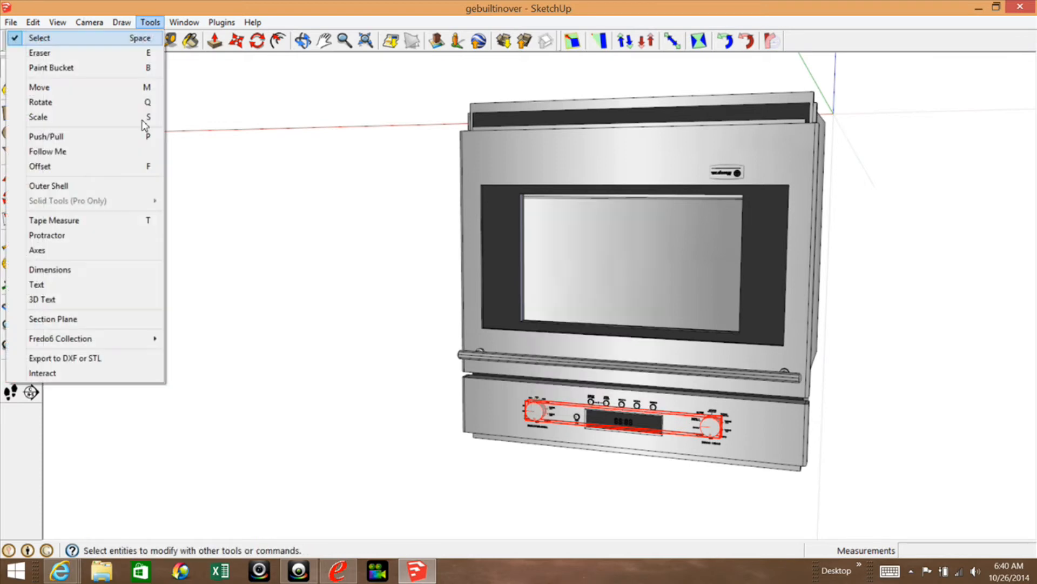
left_click(90, 359)
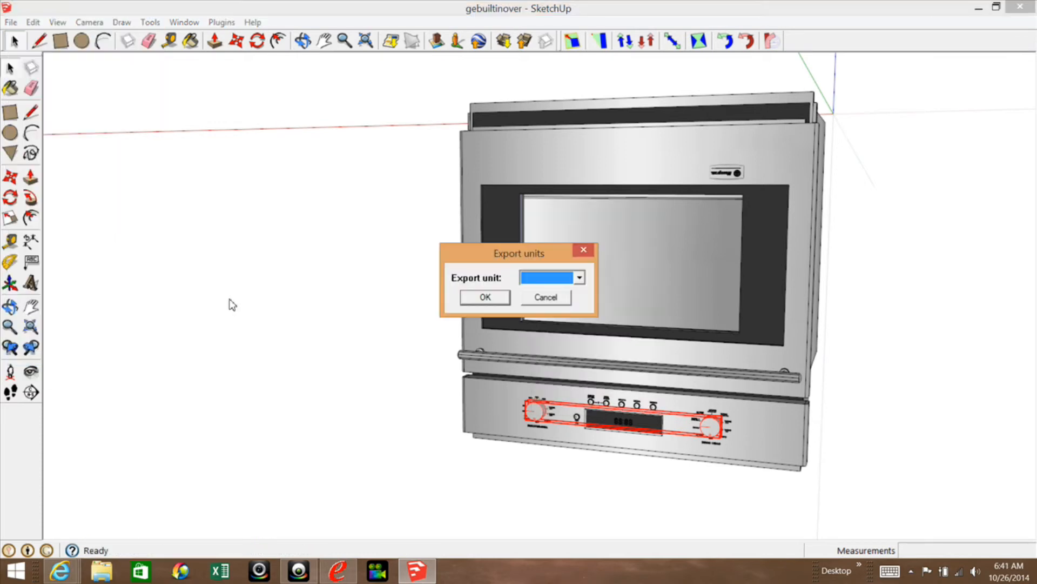
left_click(579, 279)
left_click(536, 325)
left_click(480, 298)
Choose stl as the export option and save the large knobs as LargKnobs.stl in the Oven folder, dismissing the export summary.
left_click(613, 279)
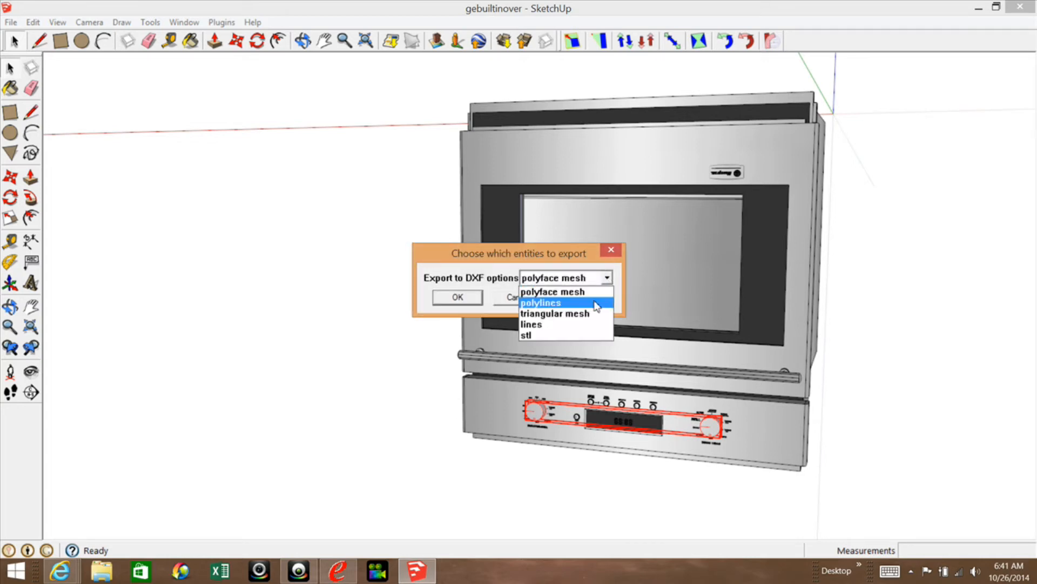
left_click(562, 328)
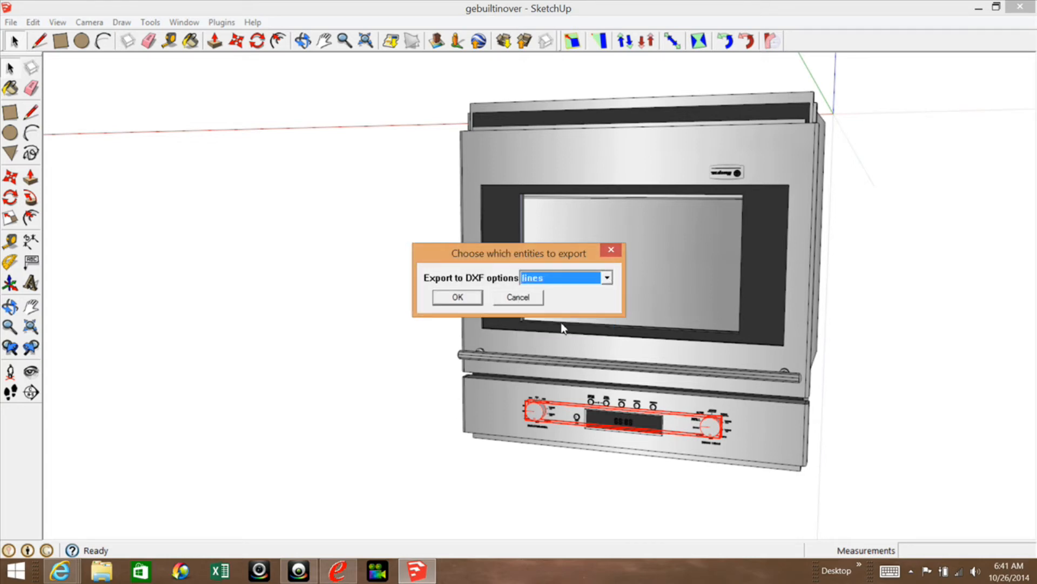
left_click(612, 278)
left_click(523, 337)
left_click(458, 297)
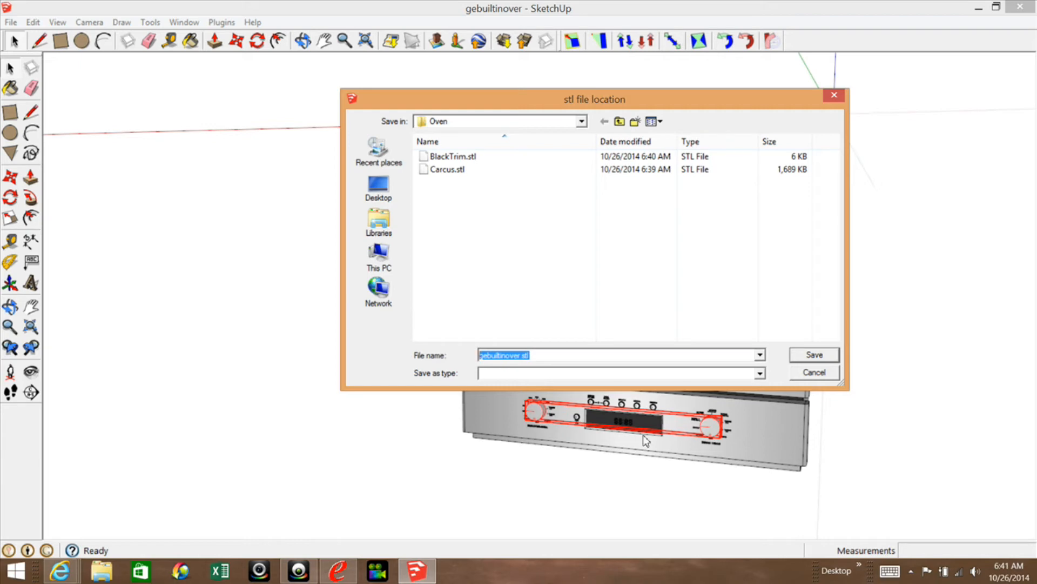
type("LargKnobs")
left_click(808, 354)
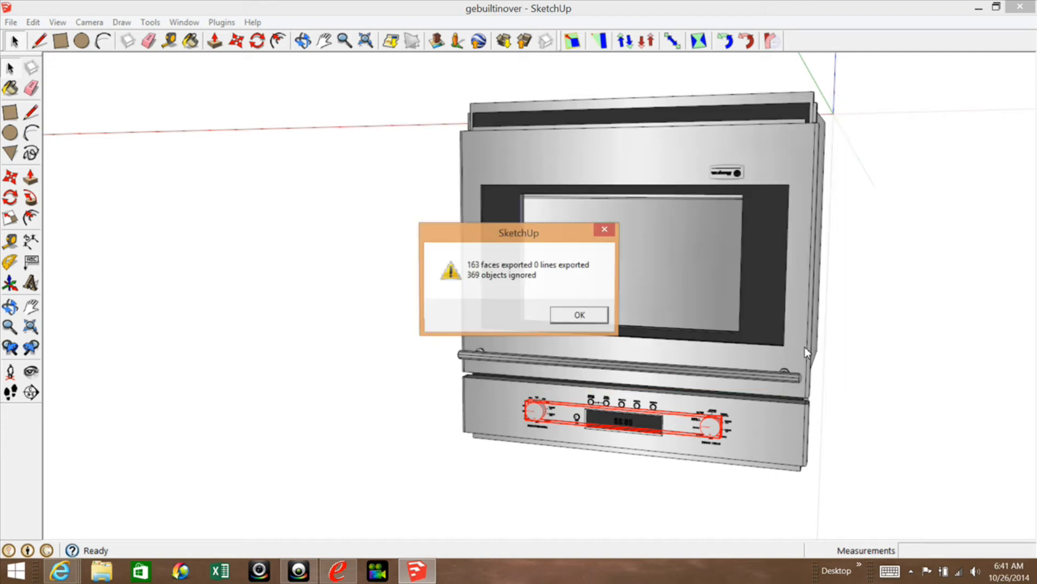
left_click(601, 321)
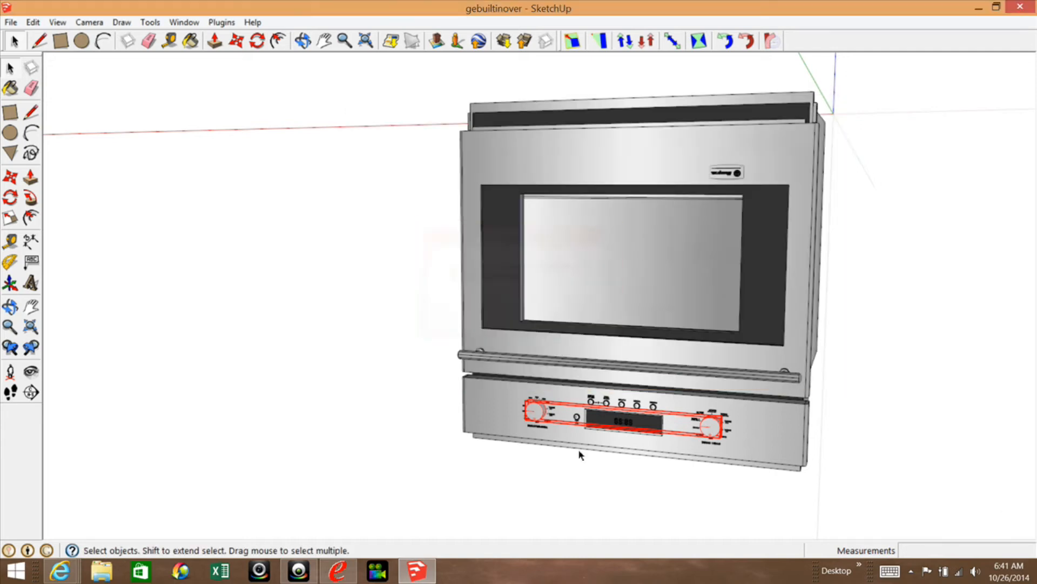
Select the group of small round knobs around the display and start its DXF or STL export in inches.
scroll(579, 451, "up", 3)
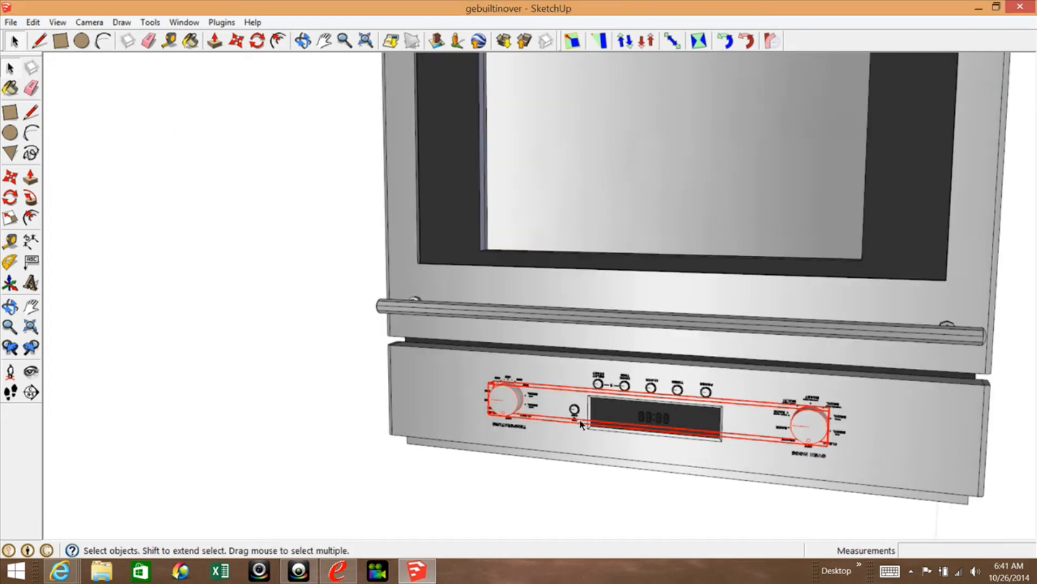
left_click(600, 384)
left_click(601, 387)
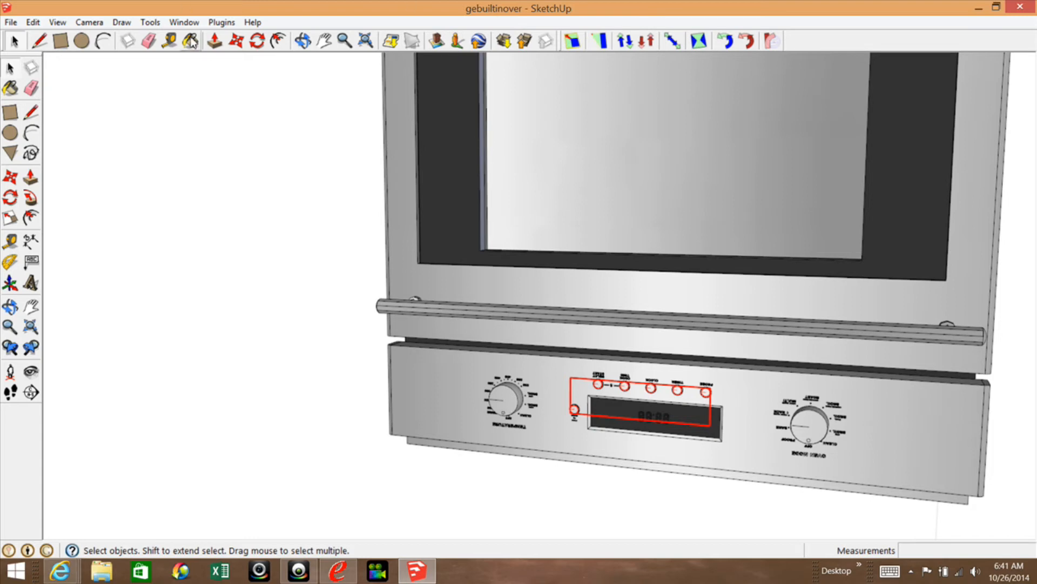
left_click(150, 22)
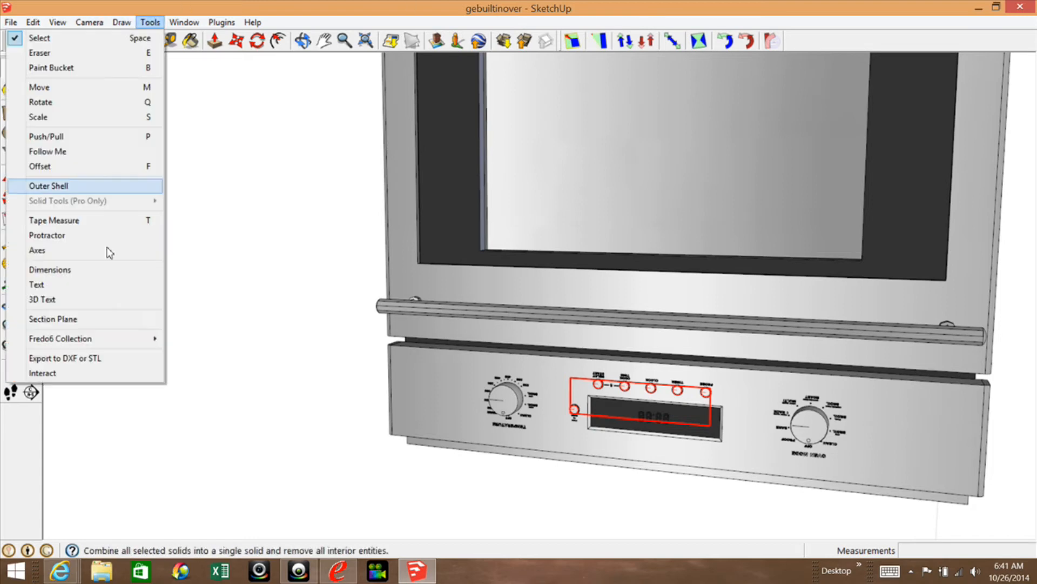
left_click(57, 359)
left_click(577, 278)
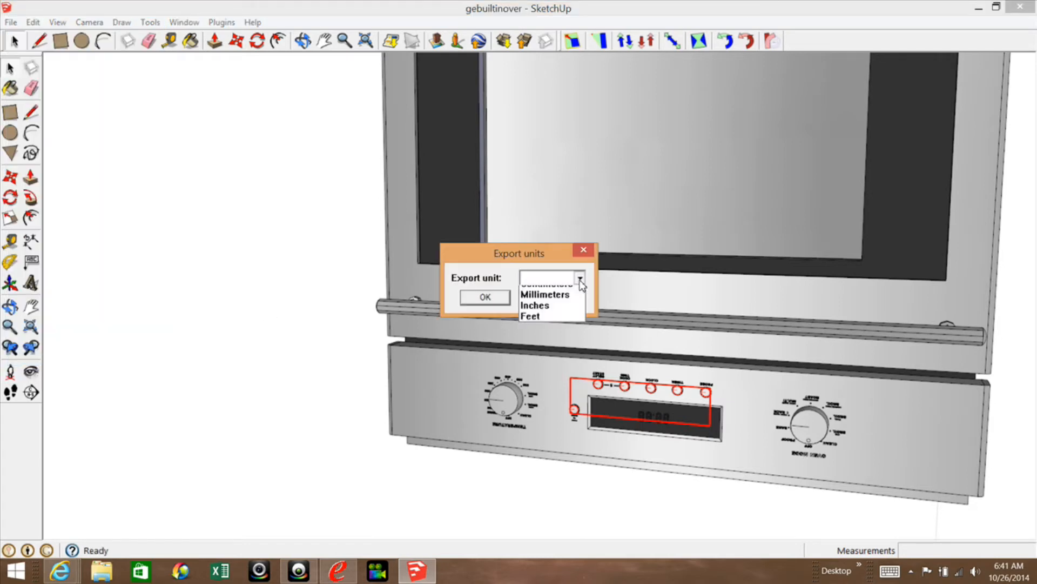
left_click(547, 326)
left_click(485, 297)
Set the export option to stl and save the small knobs as SmallKnobs.stl in the Oven folder, closing the export summary.
left_click(607, 278)
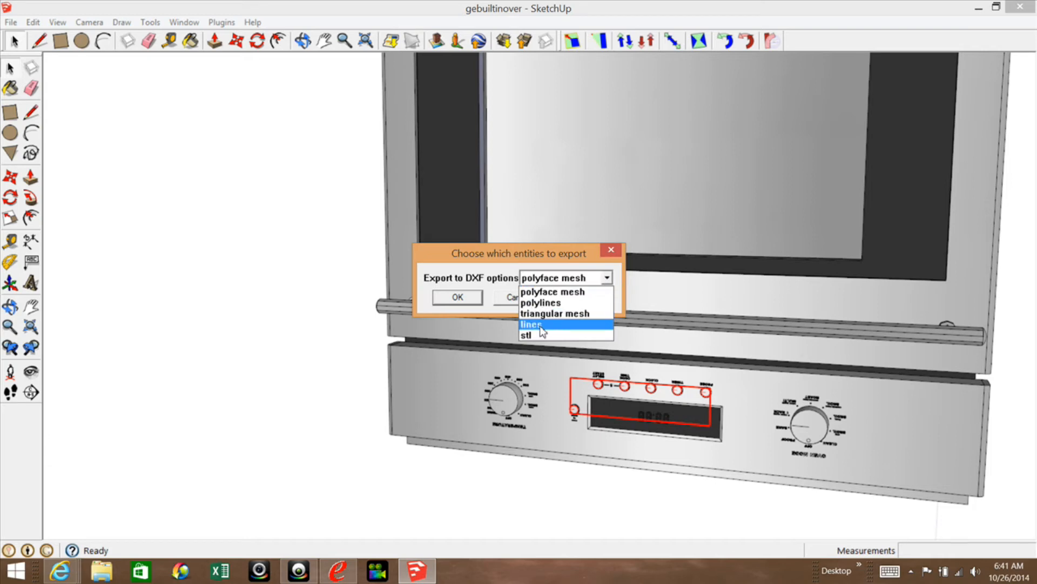
left_click(540, 340)
left_click(457, 297)
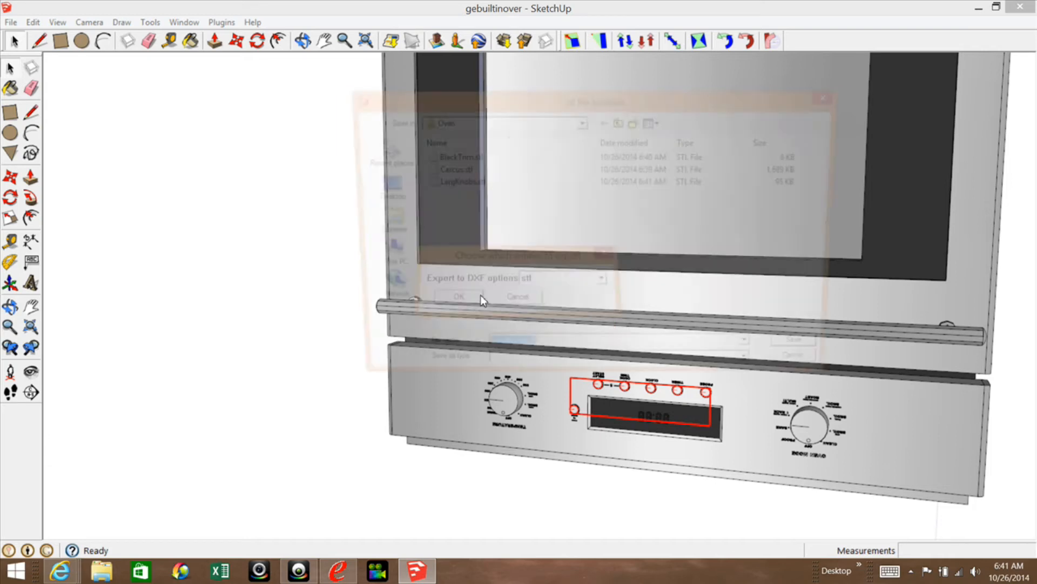
left_click(528, 356)
double_click(528, 357)
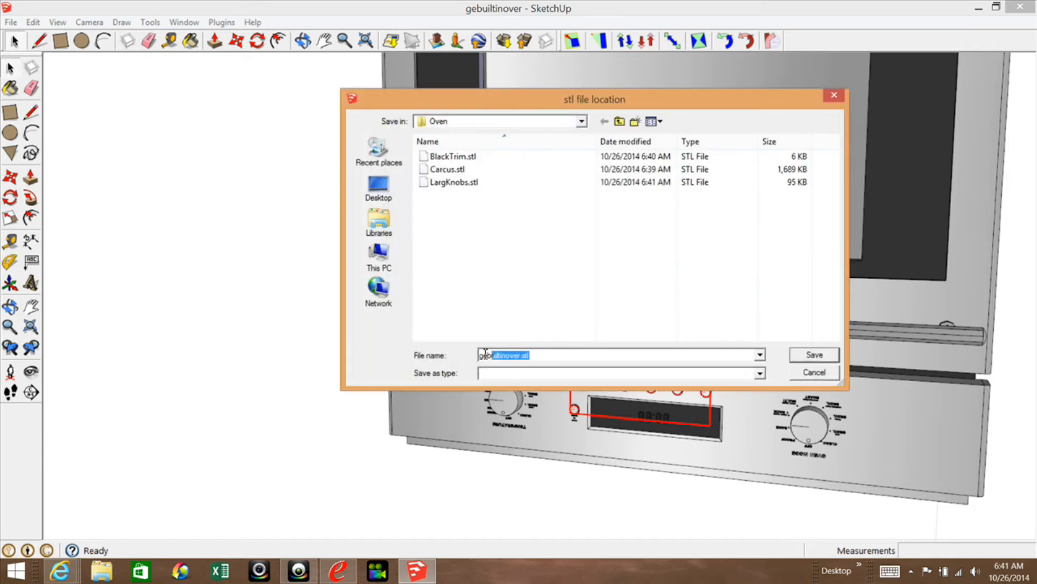
type("SmallKnobs")
left_click(814, 355)
left_click(606, 317)
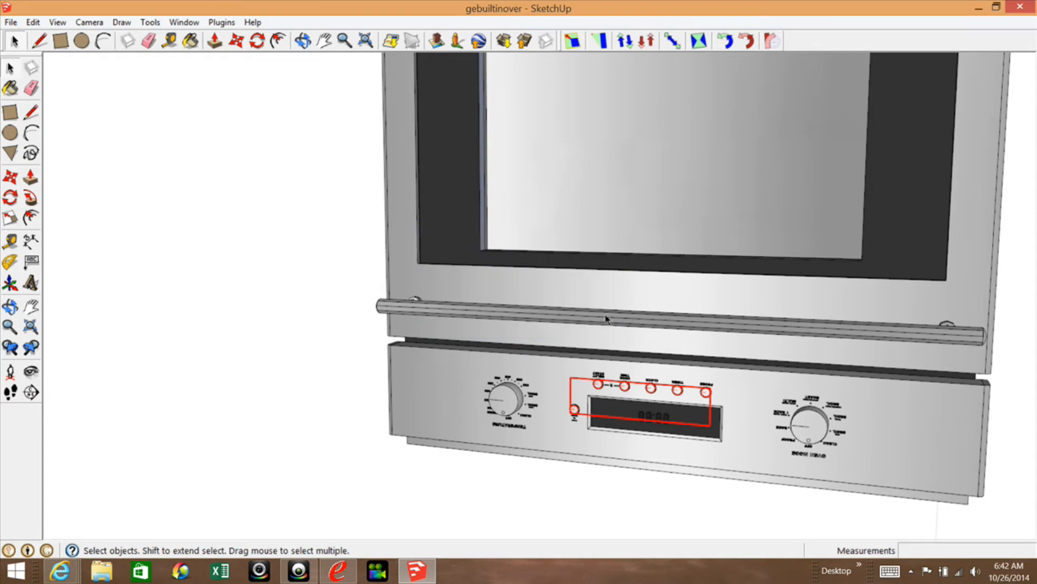
Select the brand name plate on the oven door and start its DXF or STL export with inches as the unit.
scroll(529, 420, "down", 3)
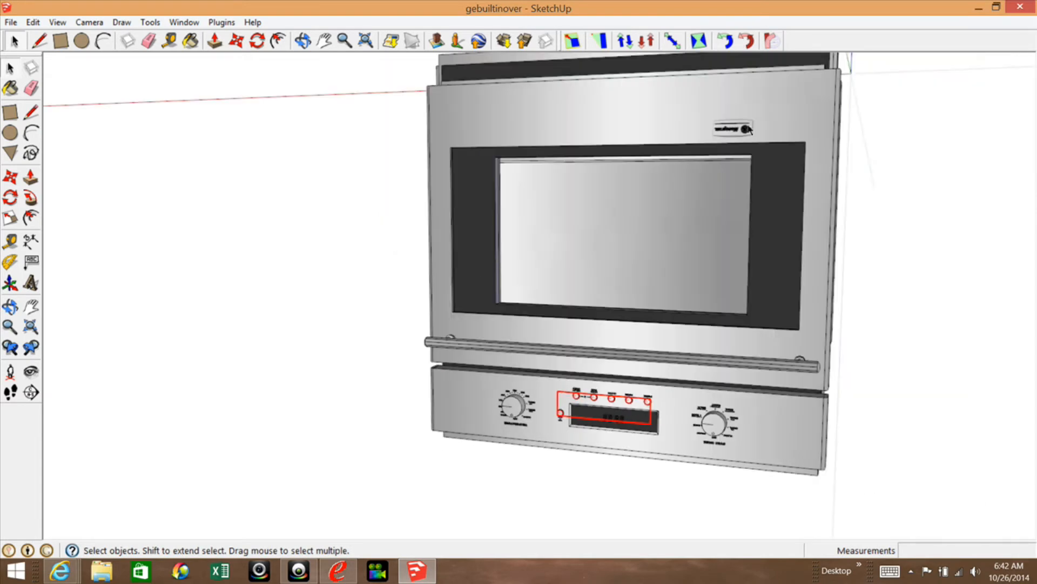
scroll(747, 125, "up", 3)
left_click(725, 140)
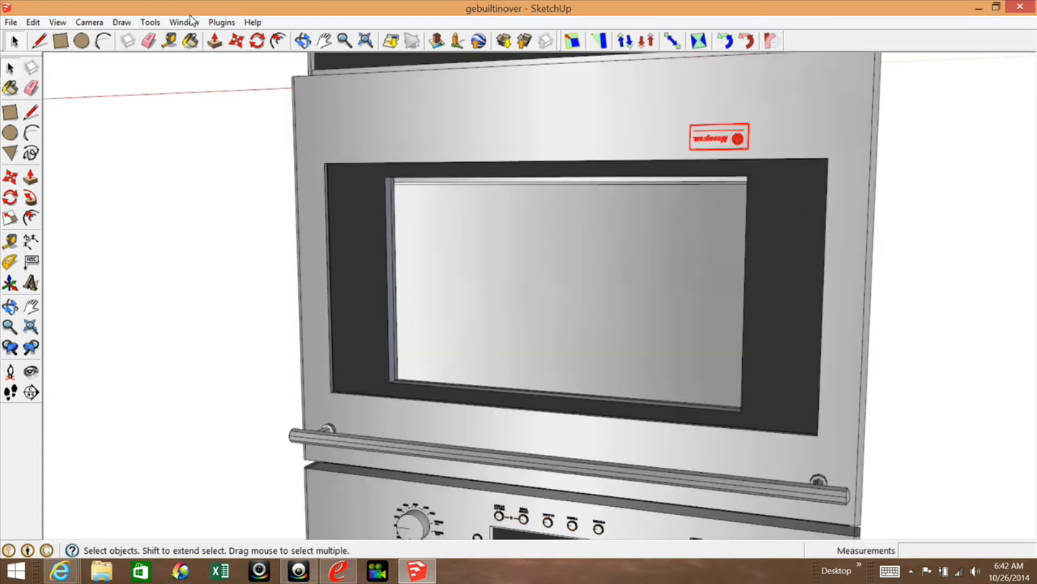
left_click(150, 22)
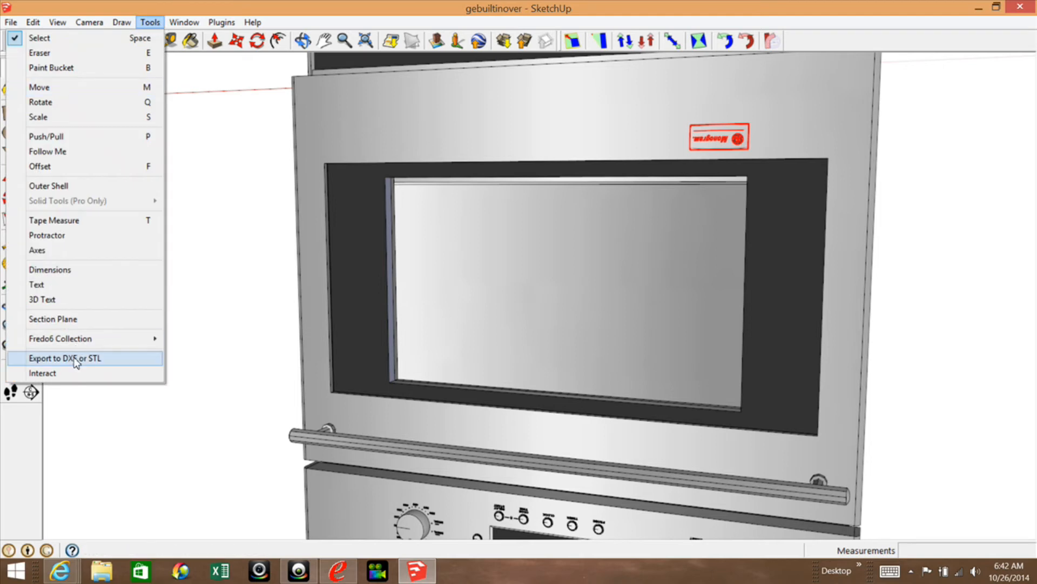
left_click(76, 359)
left_click(579, 277)
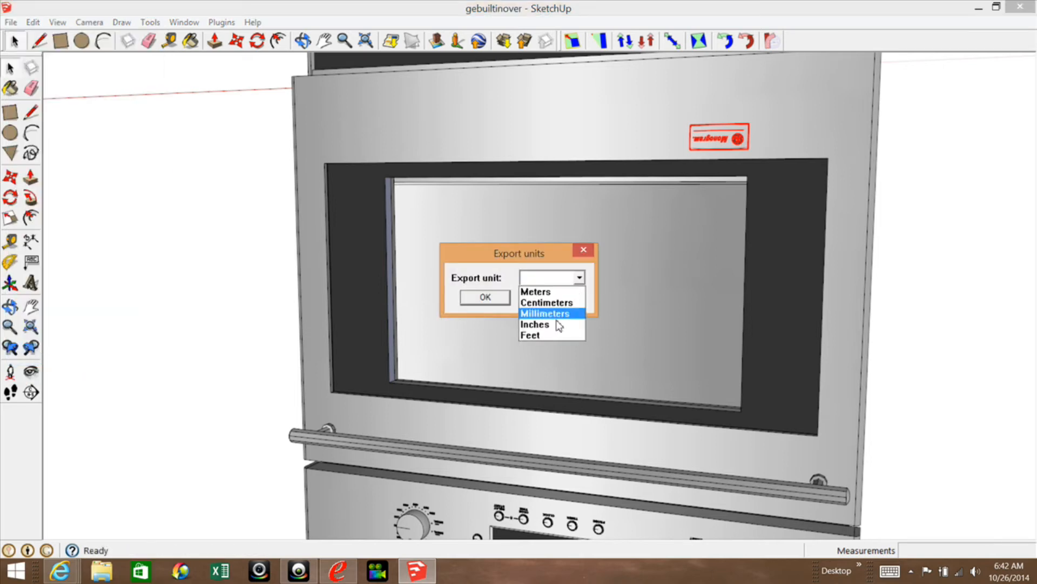
left_click(559, 325)
left_click(486, 298)
Pick stl as the export option, save the name plate as NamePlate.stl in the Oven folder and dismiss the export summary.
left_click(604, 281)
left_click(538, 333)
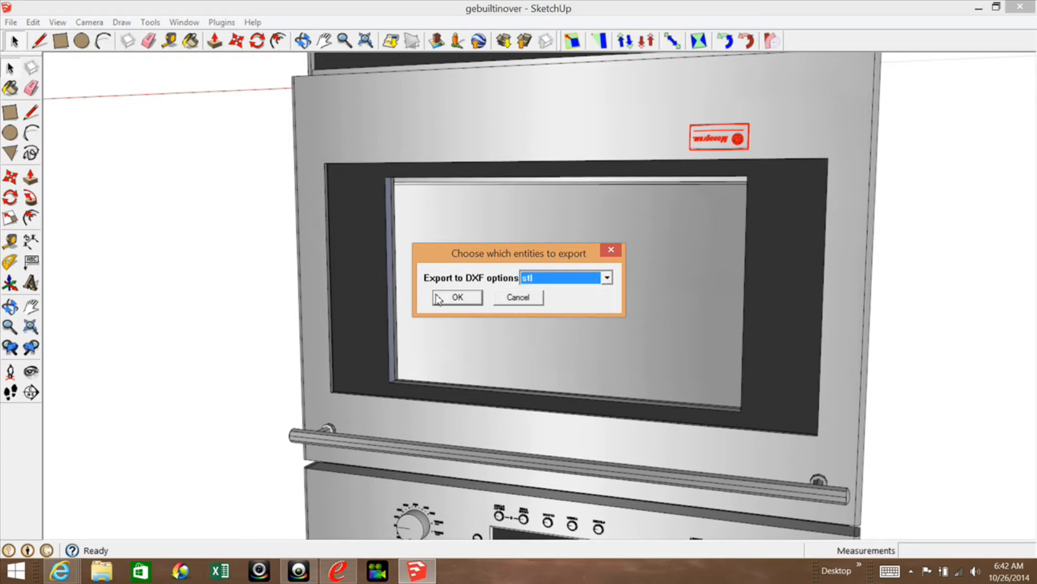
left_click(456, 297)
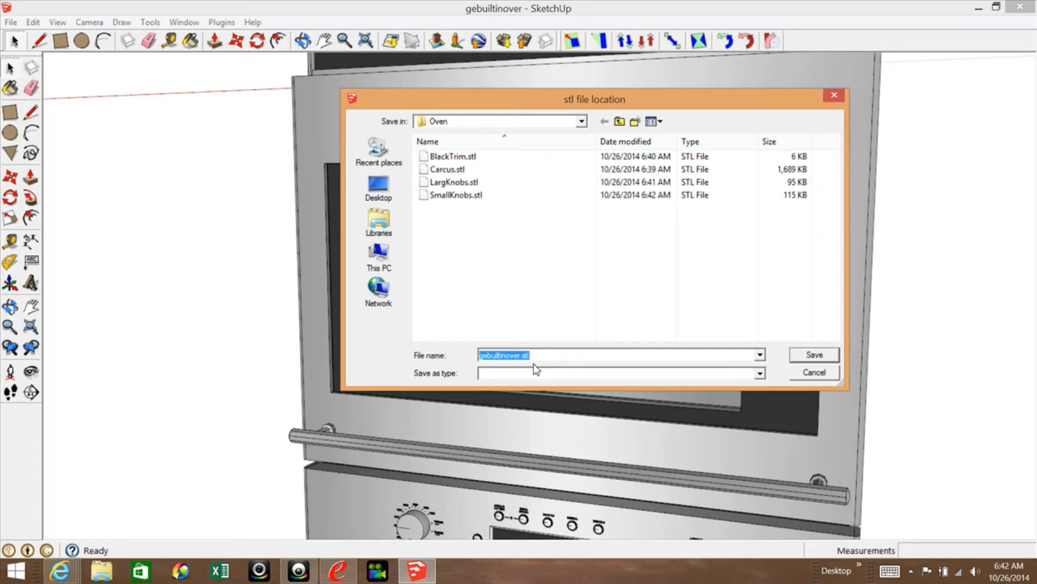
type("NamePlate")
left_click(815, 354)
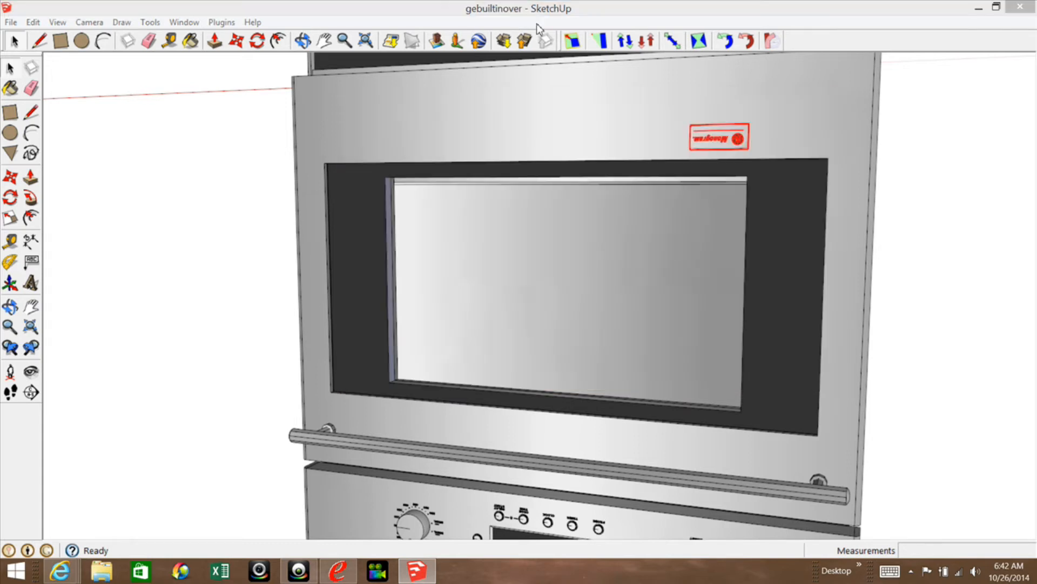
left_click(580, 316)
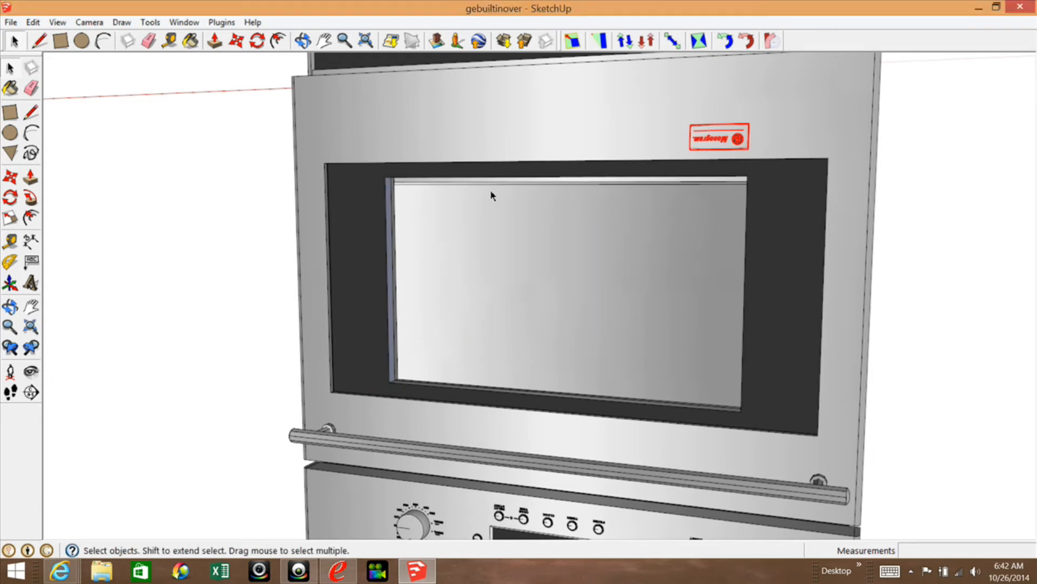
Select the oven door's handle bar and start its DXF or STL export with inches as the unit.
scroll(491, 189, "down", 5)
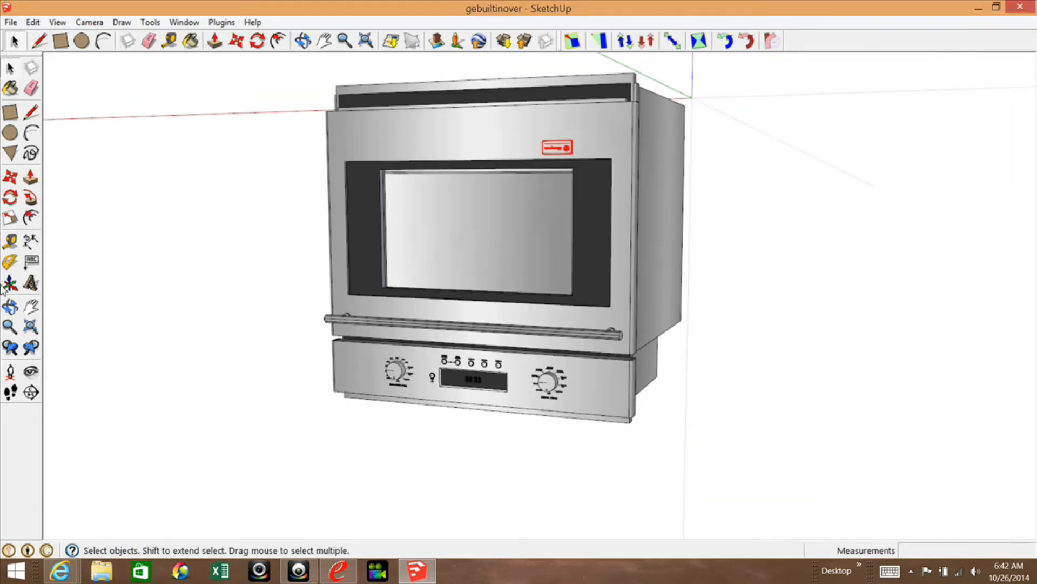
left_click(359, 325)
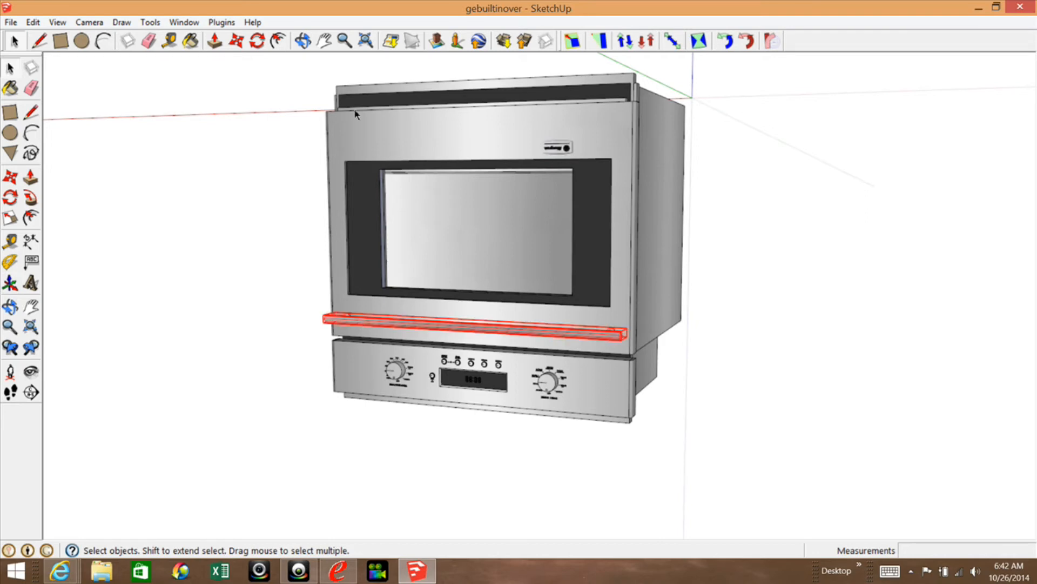
left_click(150, 22)
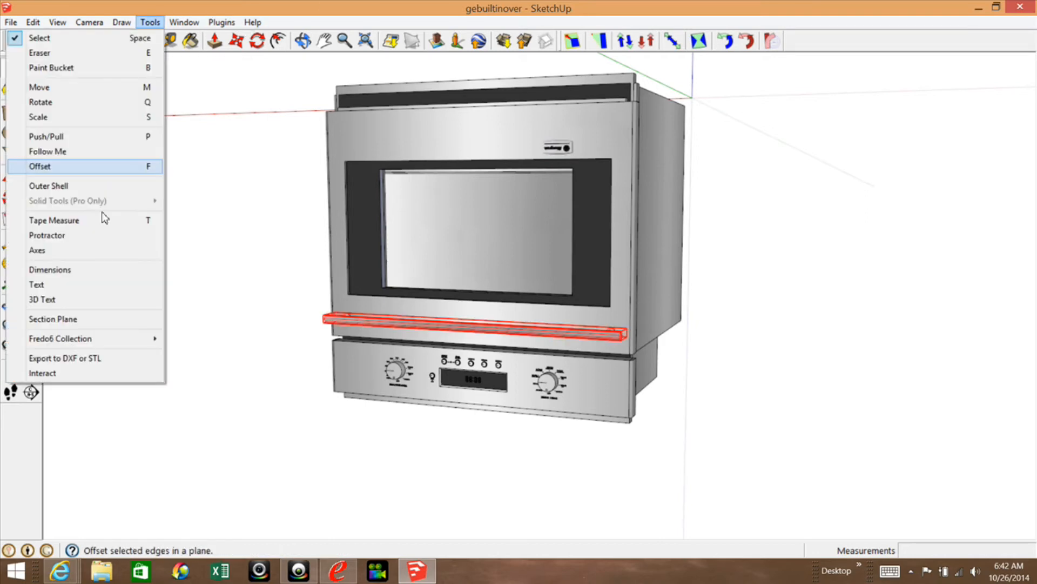
left_click(74, 358)
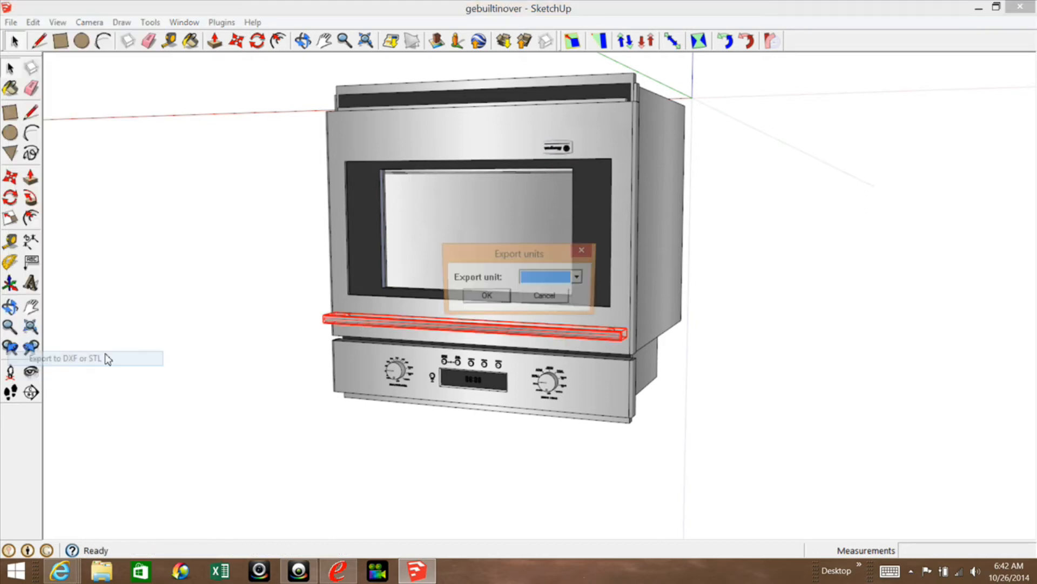
left_click(580, 278)
left_click(555, 325)
left_click(485, 296)
Choose the stl export option, save the handle as Handle.stl in the Oven folder and dismiss the export summary.
left_click(608, 277)
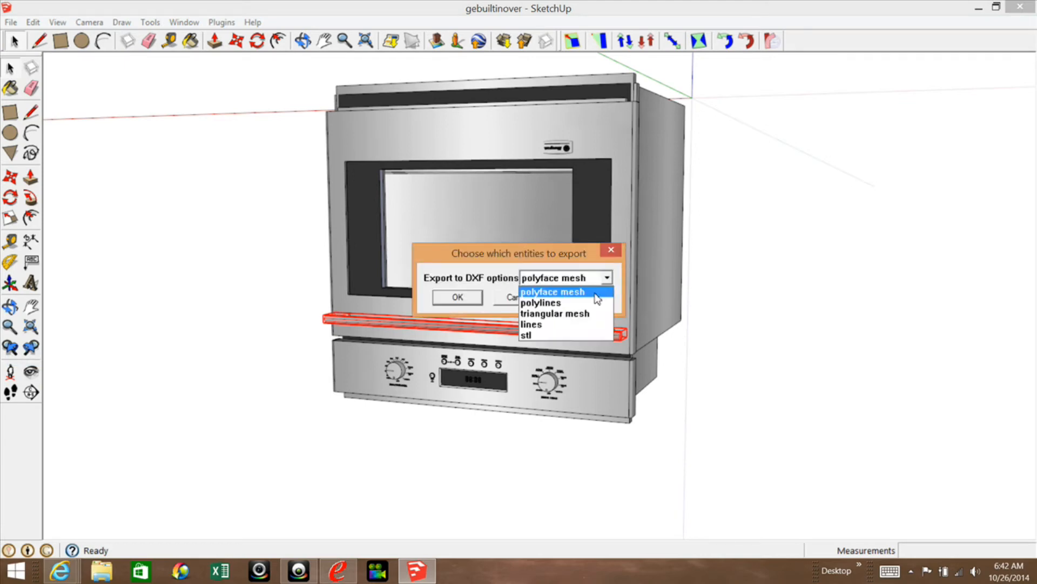
left_click(549, 336)
left_click(458, 297)
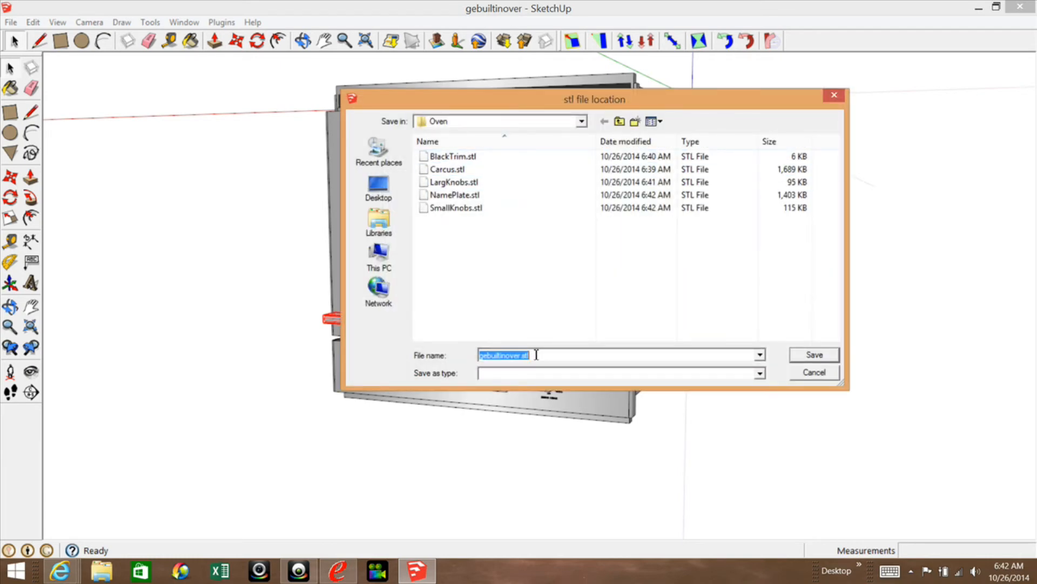
type("Handle")
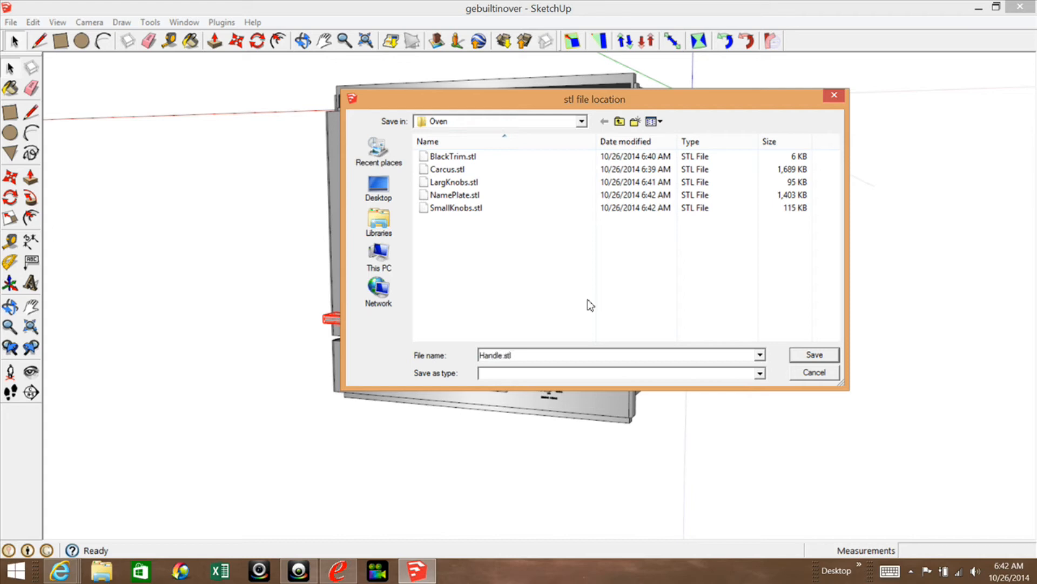
left_click(814, 355)
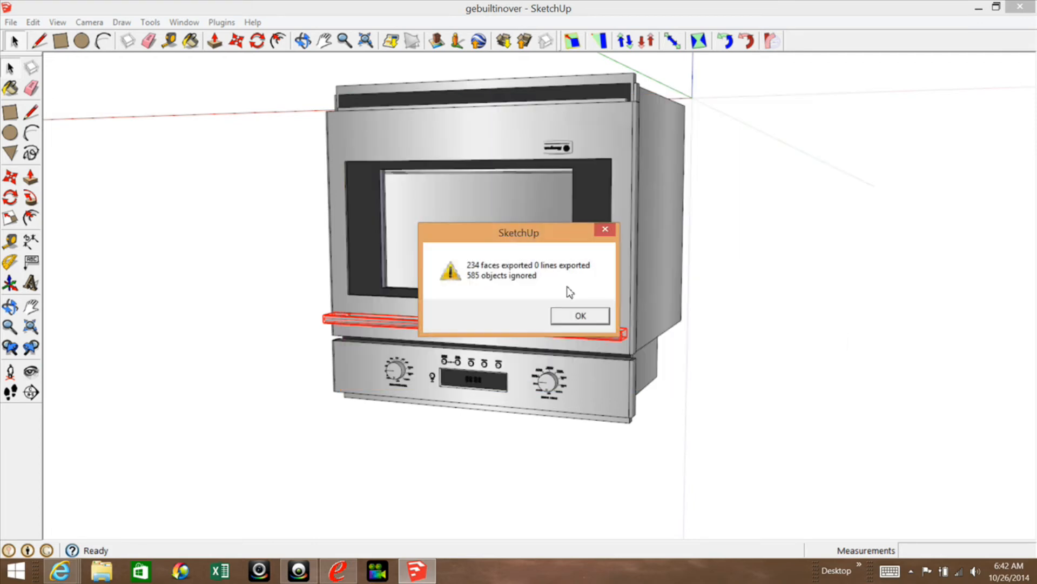
left_click(581, 316)
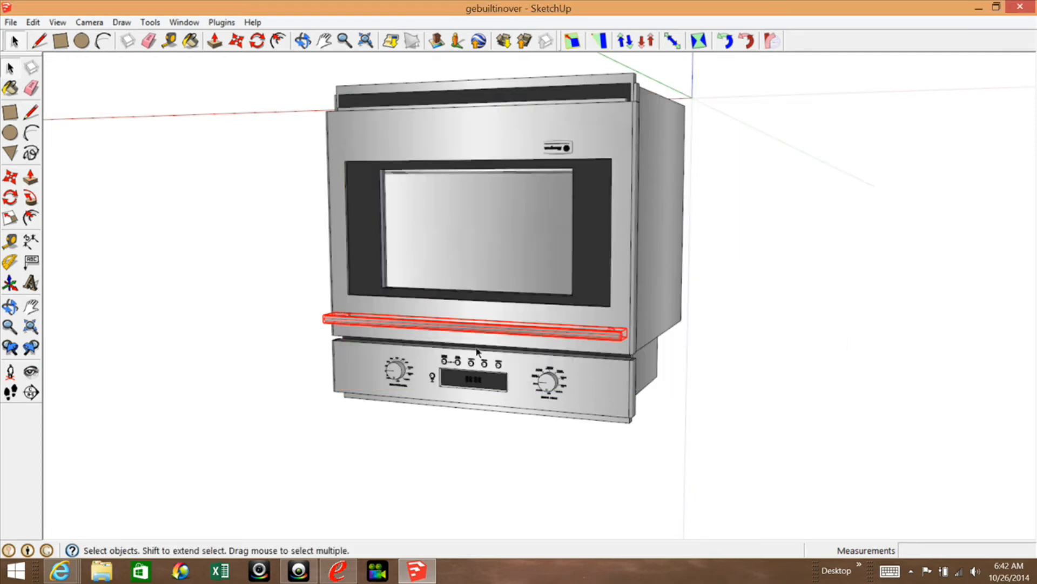
Clear the handle selection and view the whole oven upright from above its front corner.
left_click(81, 172)
left_click(302, 40)
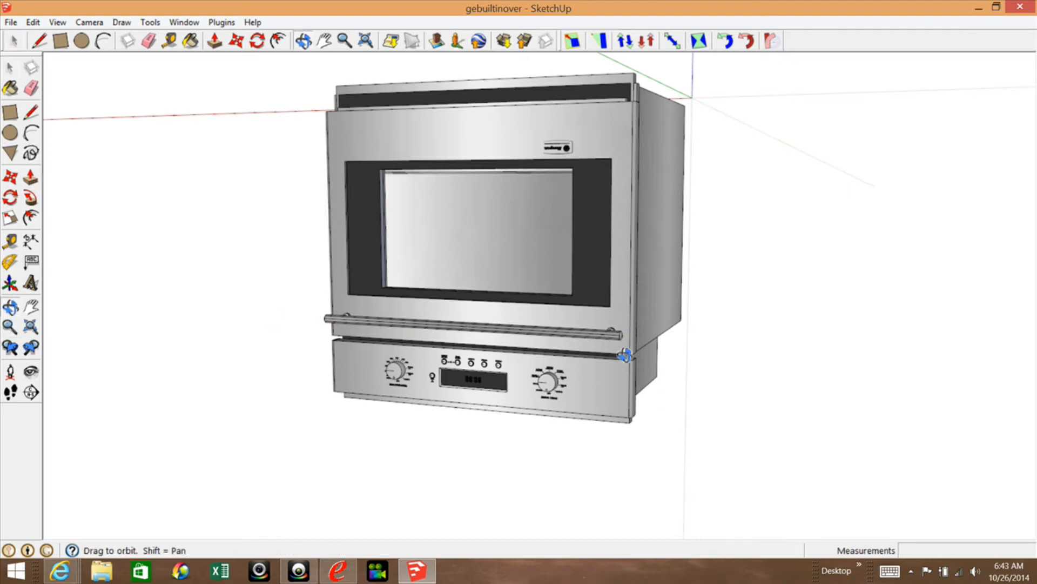
left_click_drag(607, 327, 576, 258)
left_click_drag(569, 194, 559, 406)
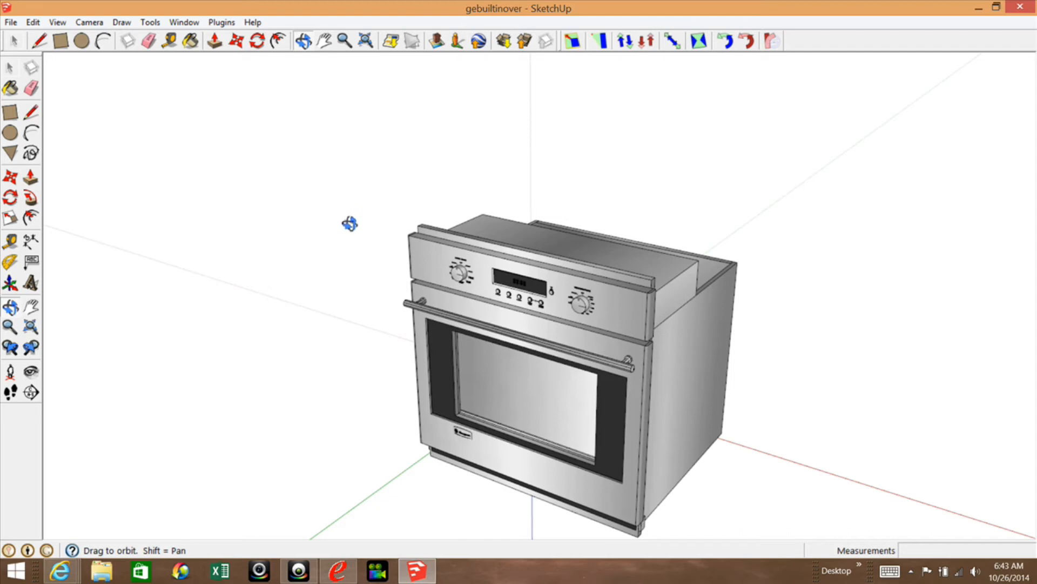
left_click(11, 70)
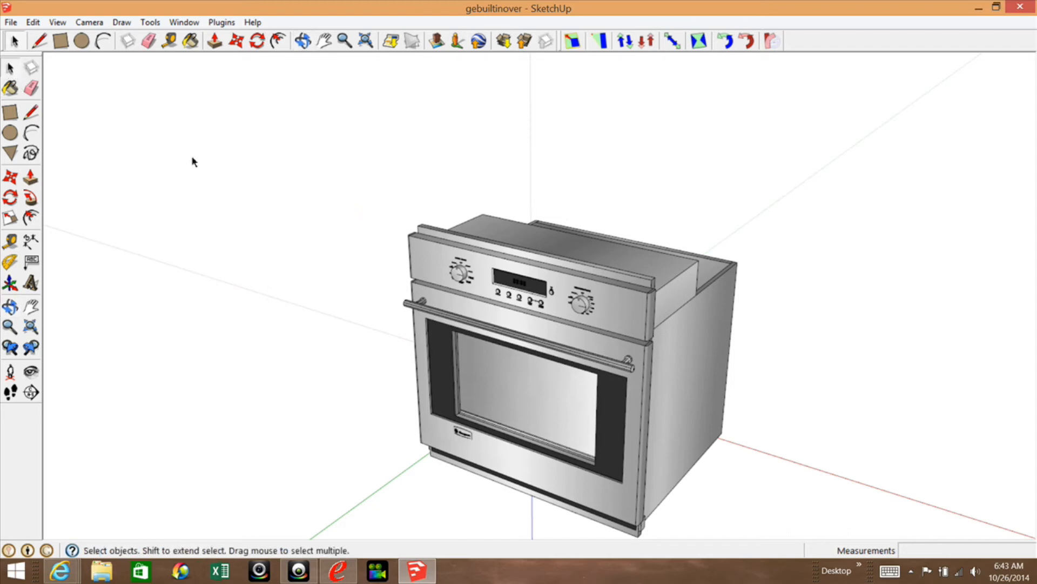
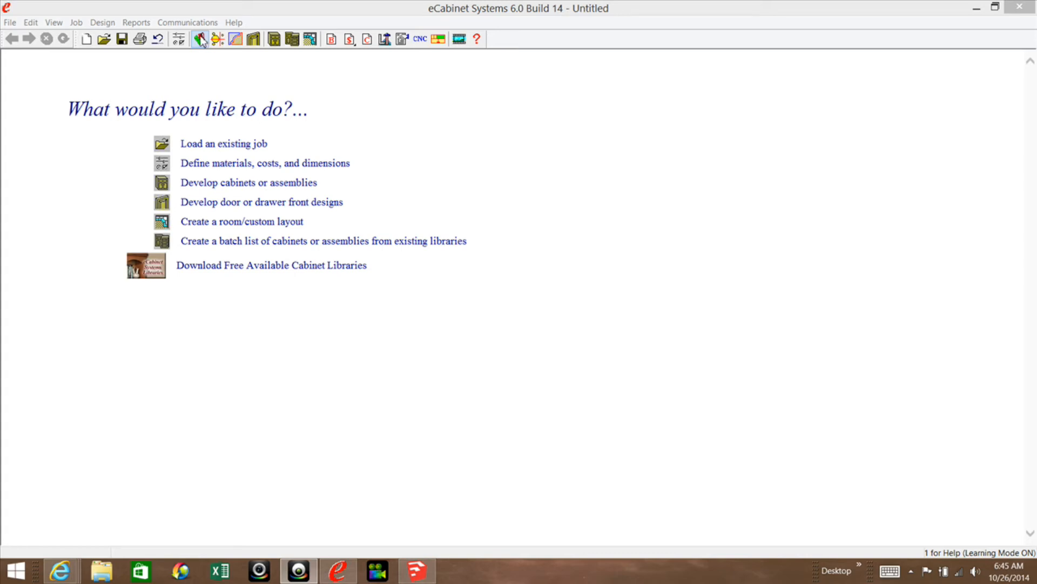
Switch to eCabinet Systems, open its STL part editor and load Carcus.stl from the Oven folder.
left_click(200, 39)
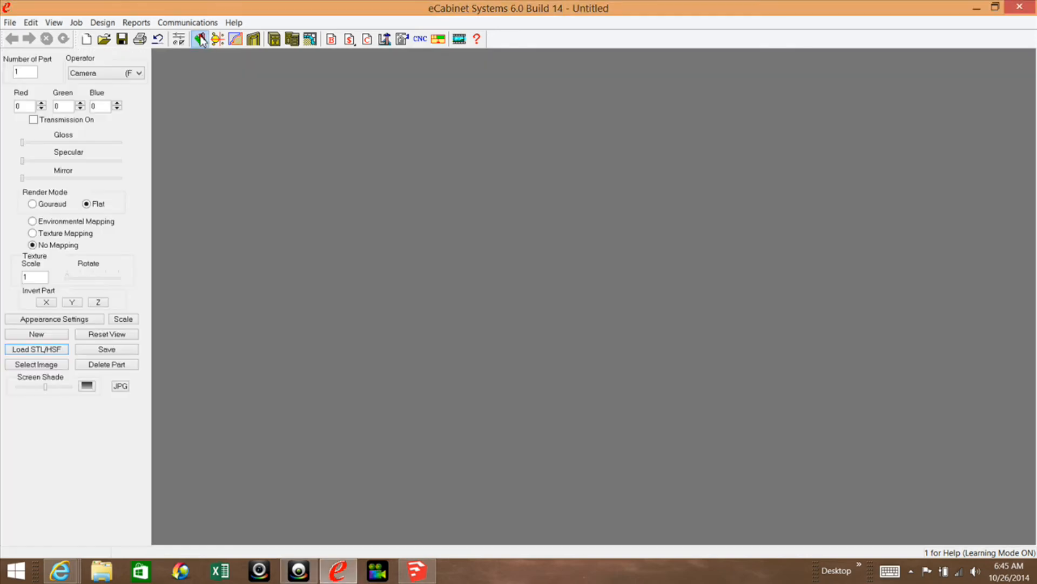
left_click(42, 349)
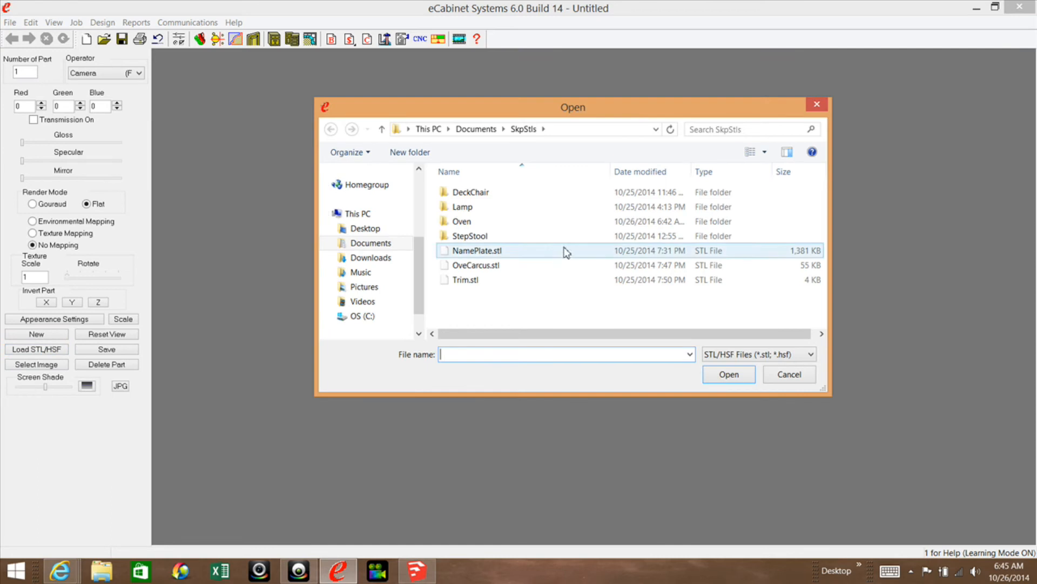
double_click(460, 223)
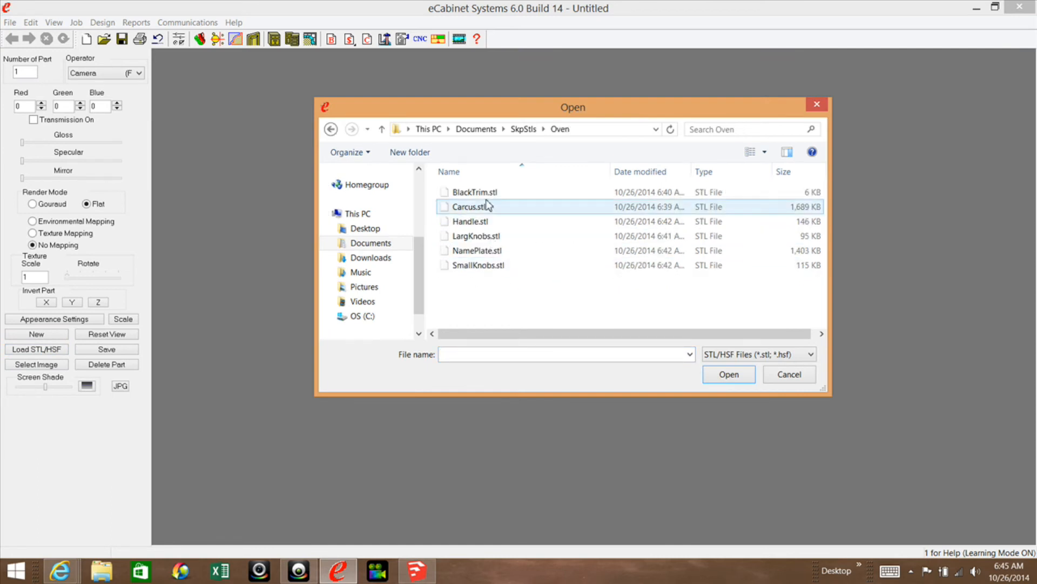
left_click(475, 210)
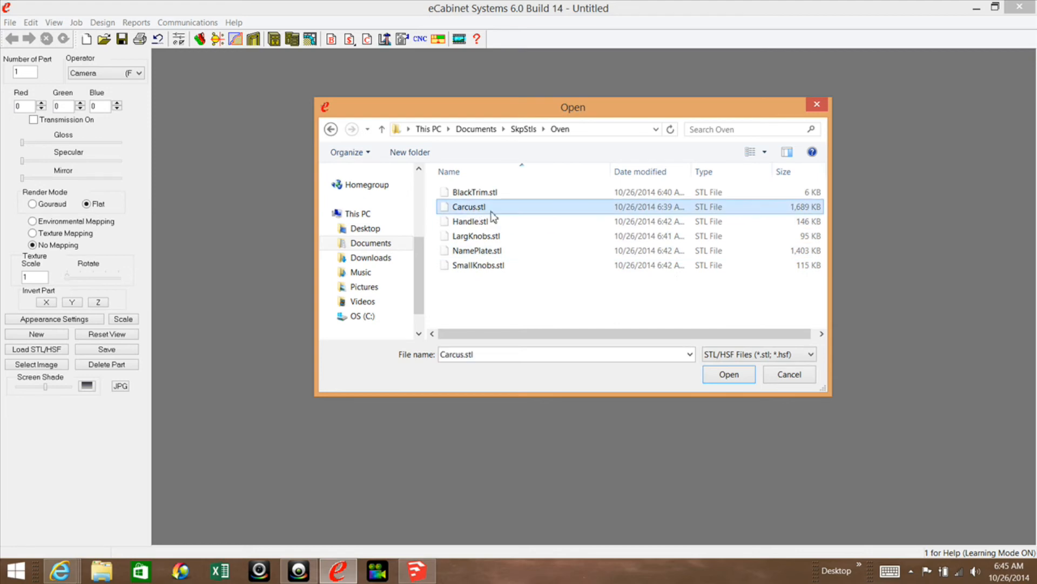
left_click(728, 373)
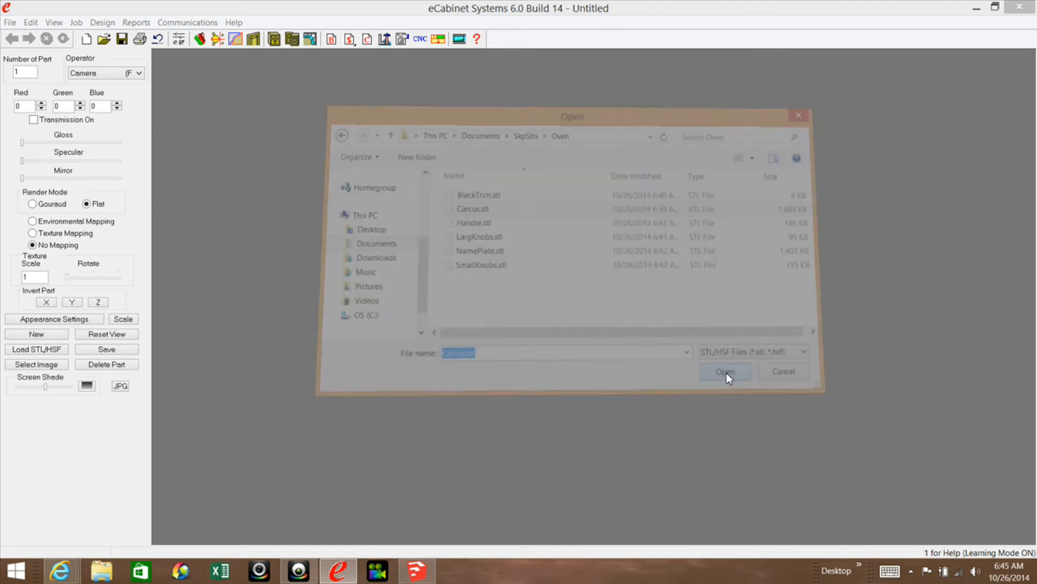
mouse_move(650, 262)
left_mouse_down()
mouse_move(634, 355)
mouse_move(649, 264)
mouse_move(679, 201)
mouse_move(755, 176)
mouse_move(708, 197)
mouse_move(521, 197)
mouse_move(384, 164)
mouse_move(354, 229)
mouse_move(447, 282)
mouse_move(526, 278)
mouse_move(630, 199)
mouse_move(522, 243)
mouse_move(375, 171)
mouse_move(400, 151)
mouse_move(576, 212)
mouse_move(681, 213)
mouse_move(674, 331)
mouse_move(632, 389)
mouse_move(709, 396)
mouse_move(708, 356)
mouse_move(668, 269)
left_mouse_up()
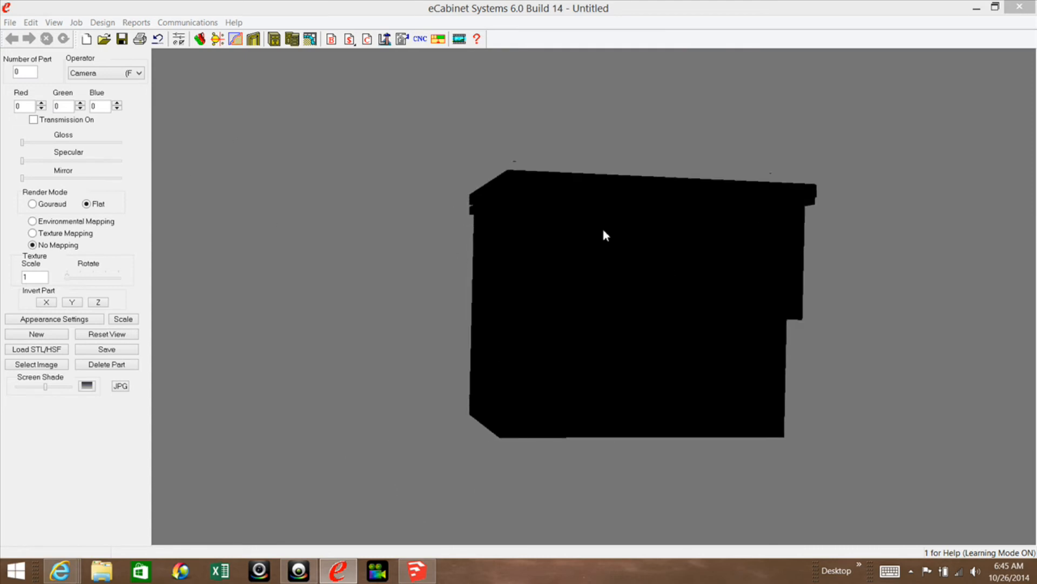
Load Handle.stl and LargKnobs.stl from the Oven folder into the oven model.
left_click(59, 350)
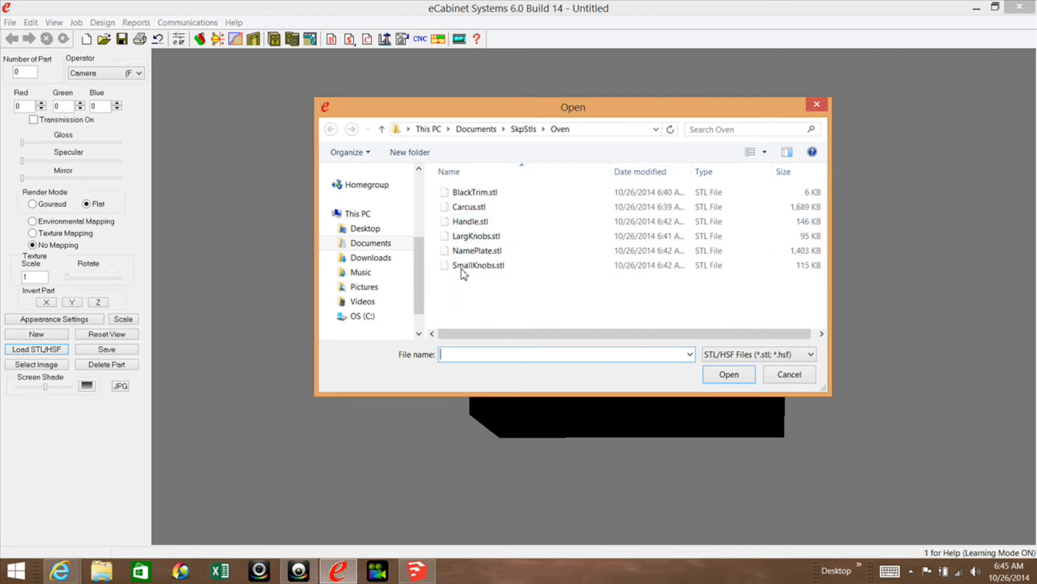
left_click(467, 222)
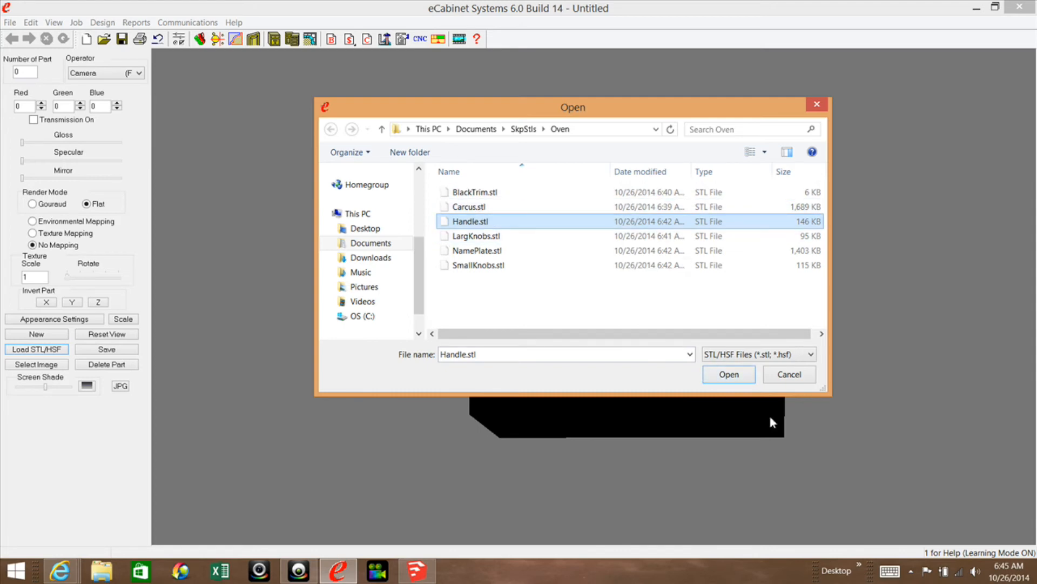
left_click(727, 373)
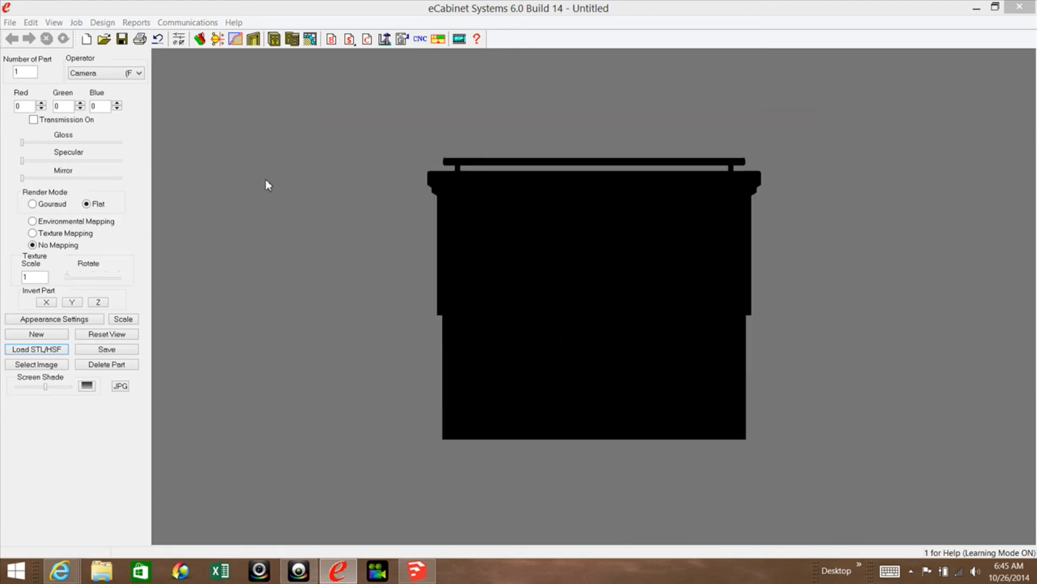
left_click(42, 349)
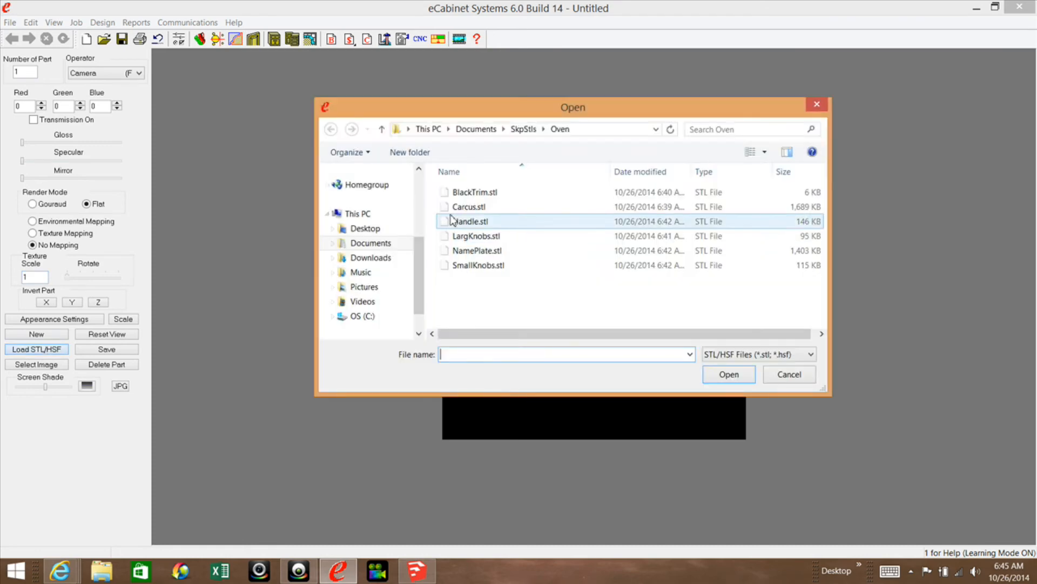
left_click(470, 236)
left_click(728, 374)
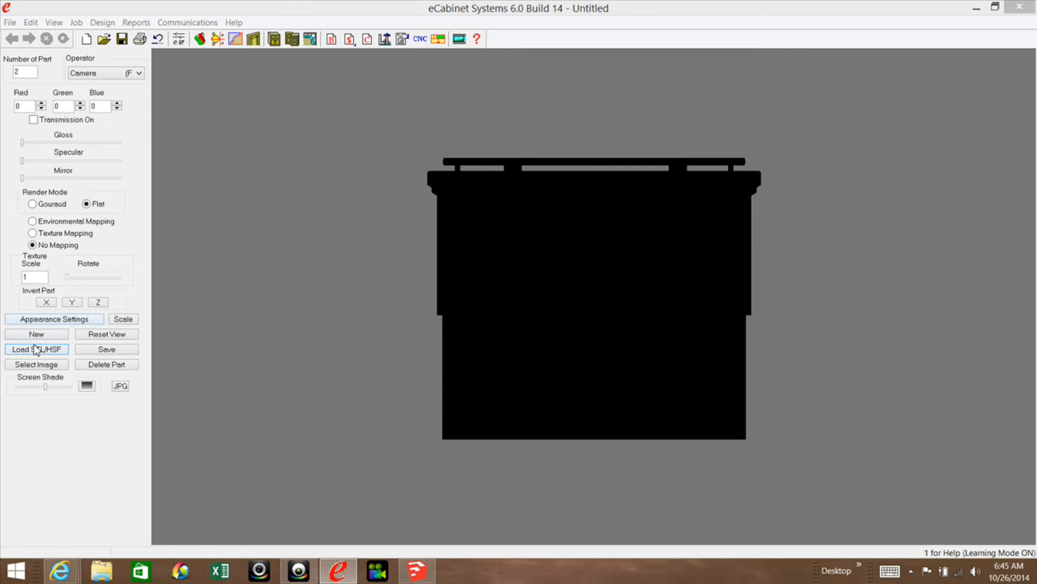
Add SmallKnobs.stl and NamePlate.stl from the Oven folder to the model.
left_click(41, 349)
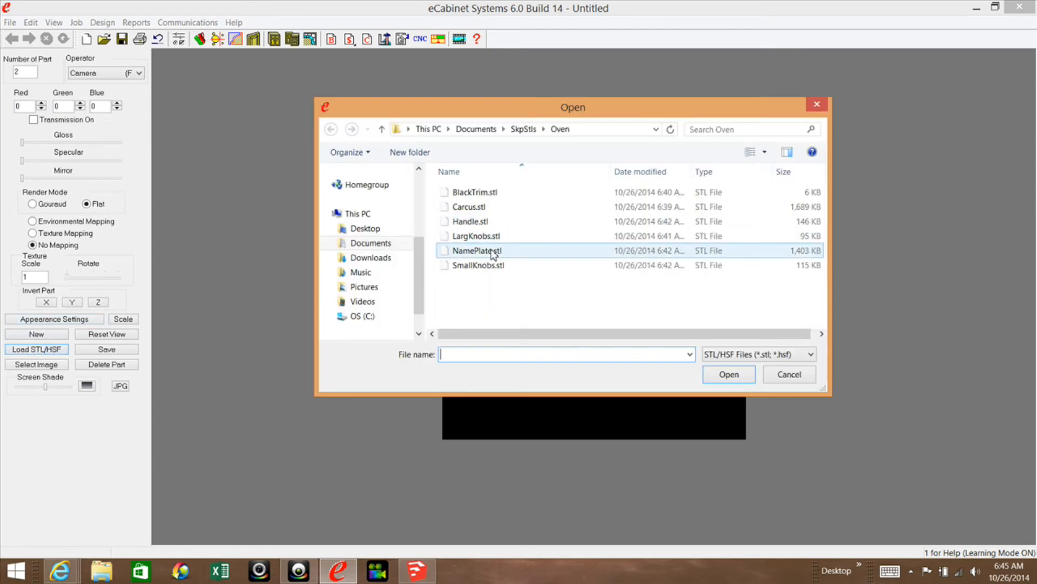
left_click(494, 268)
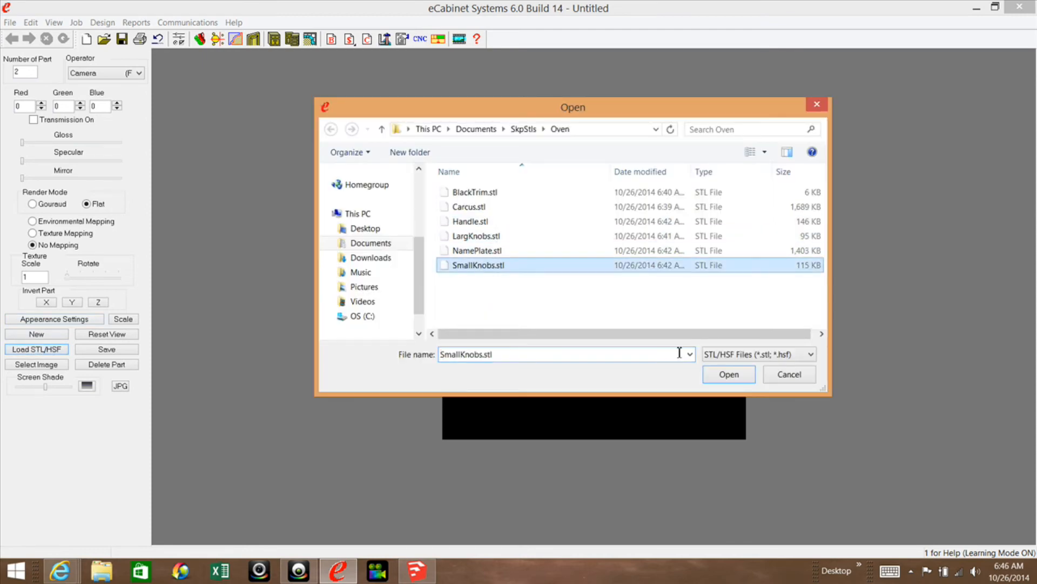
left_click(720, 374)
left_click(40, 350)
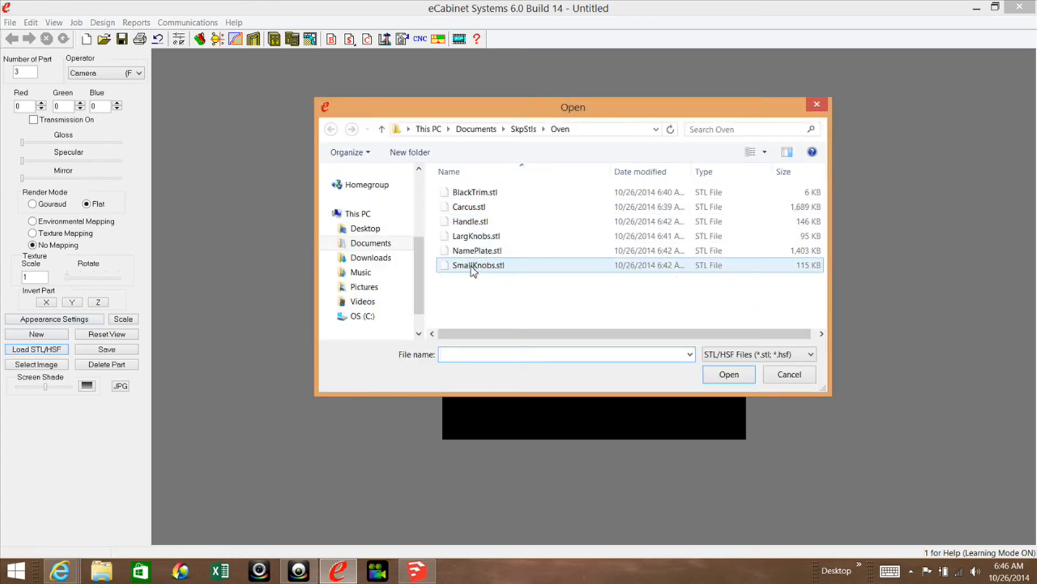
left_click(475, 251)
left_click(742, 379)
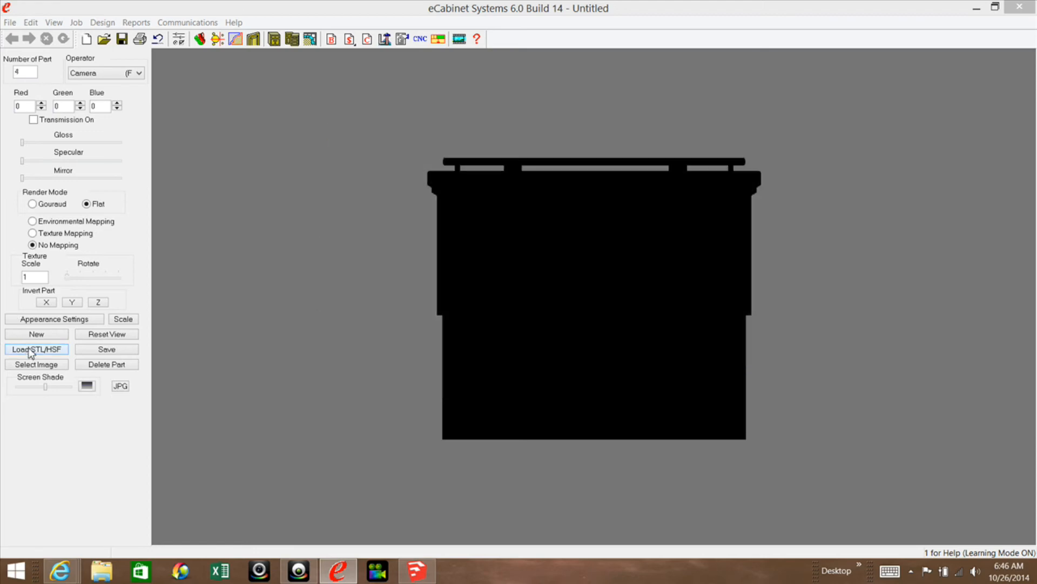
Load BlackTrim.stl from the Oven folder as the last oven part and finish loading files.
left_click(30, 351)
left_click(493, 193)
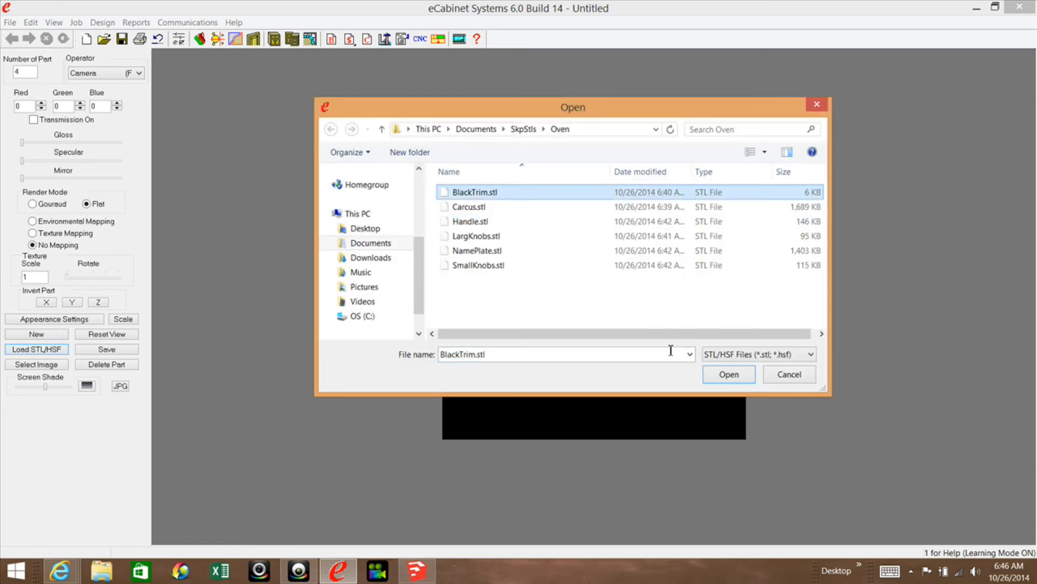
left_click(753, 379)
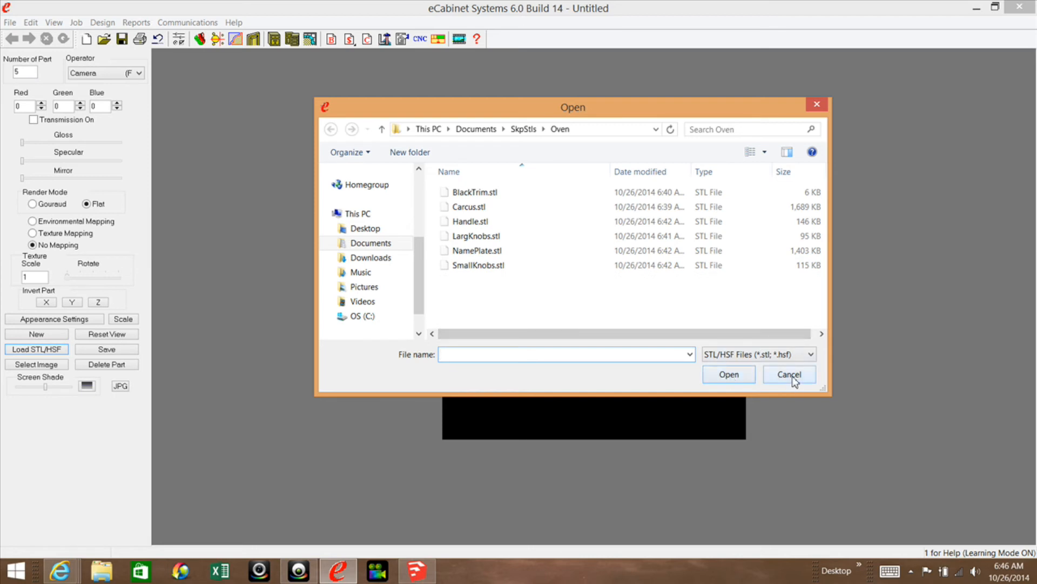
left_click(805, 107)
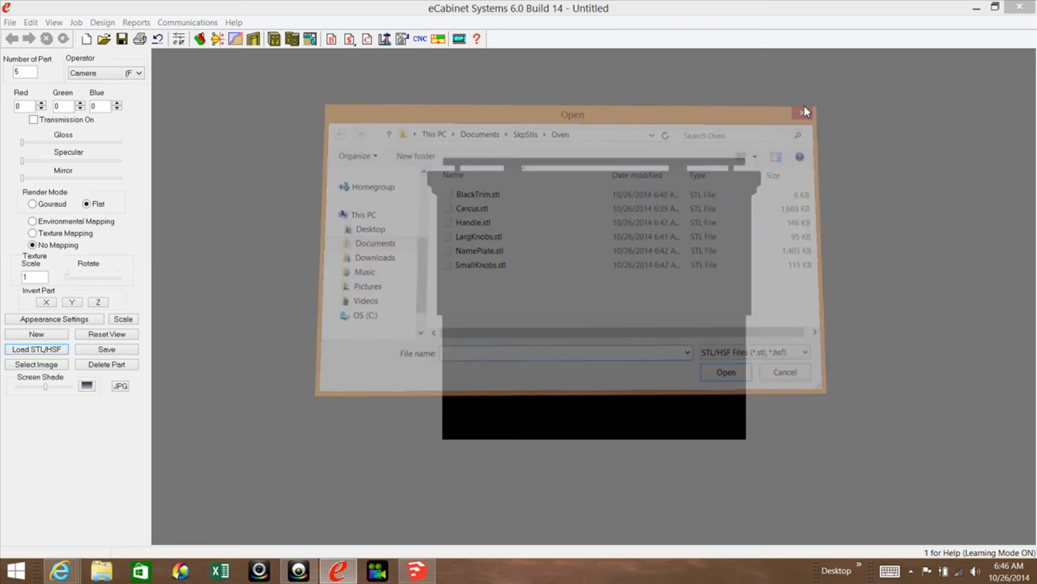
Select the oven carcass and load the saved Aluminum1 appearance onto it.
left_click_drag(609, 213, 786, 220)
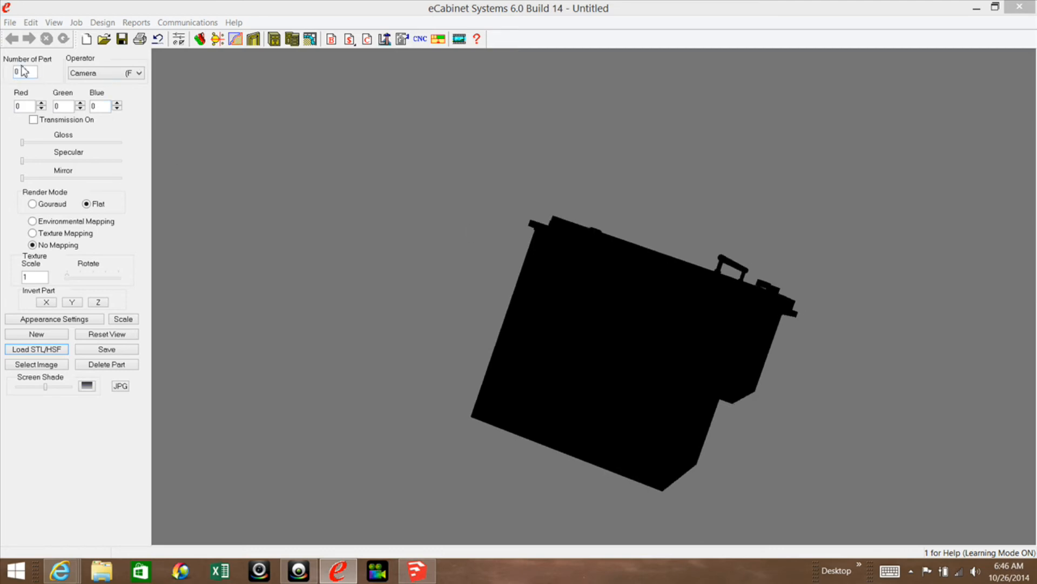
left_click_drag(638, 181, 658, 189)
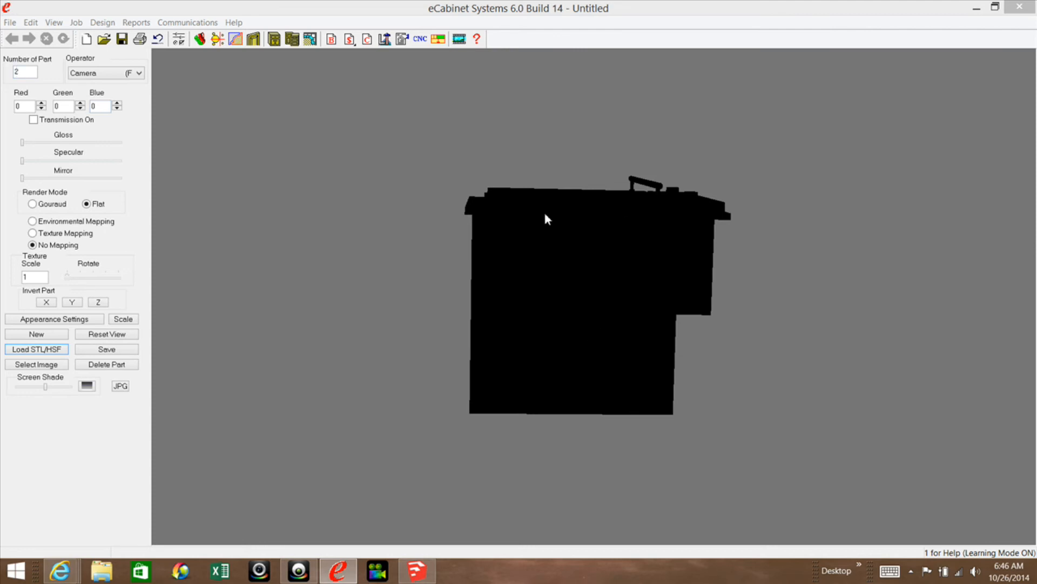
left_click(524, 257)
left_click(54, 320)
left_click_drag(436, 237, 285, 123)
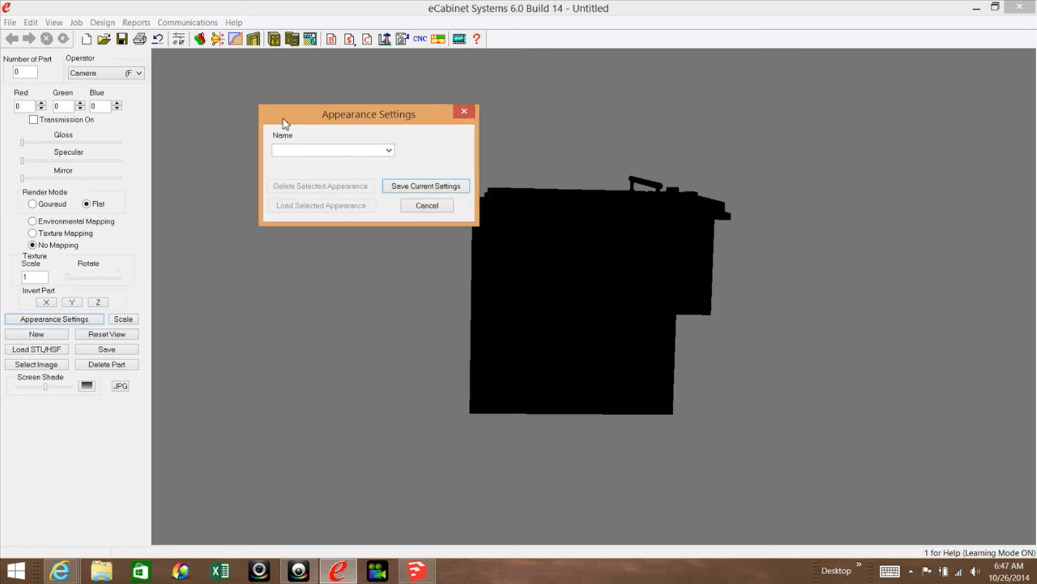
left_click(389, 151)
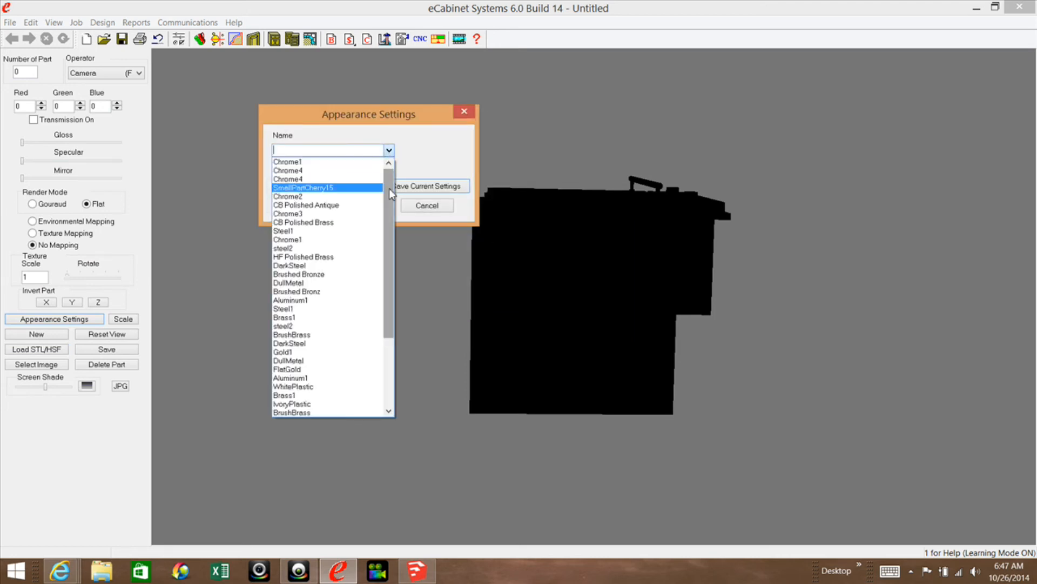
left_click_drag(388, 198, 388, 186)
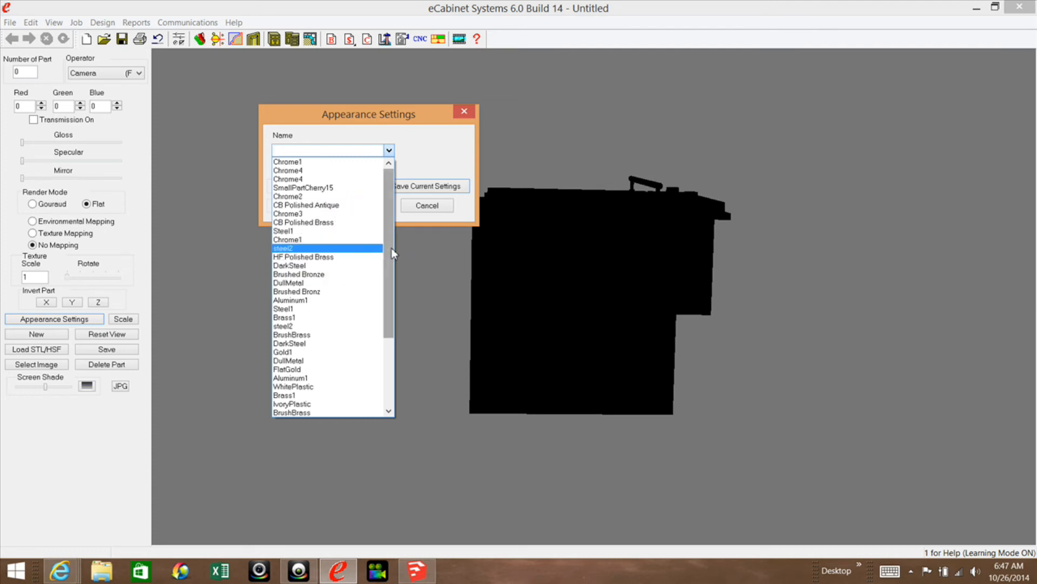
left_click(292, 301)
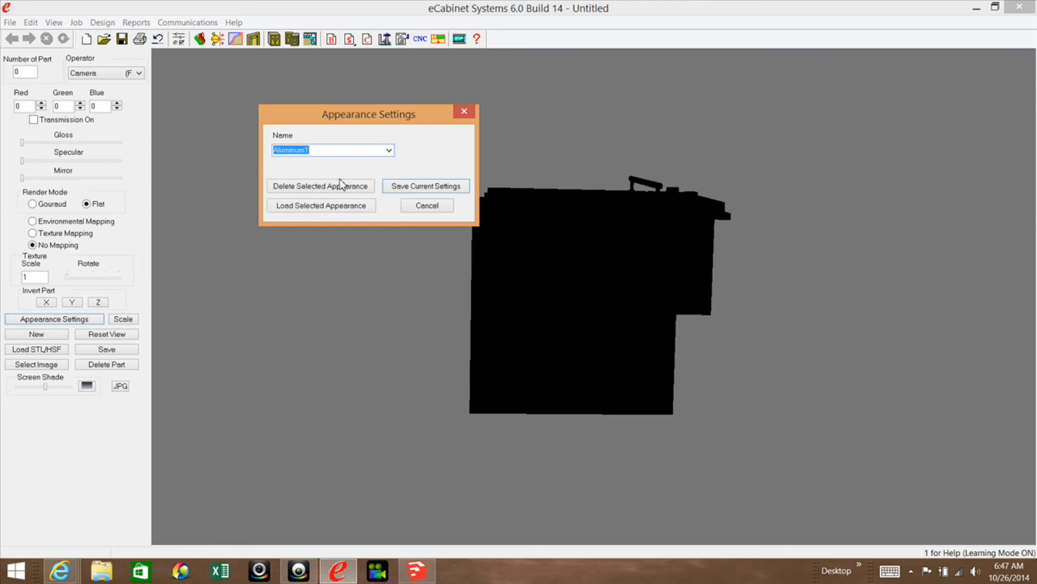
left_click(314, 207)
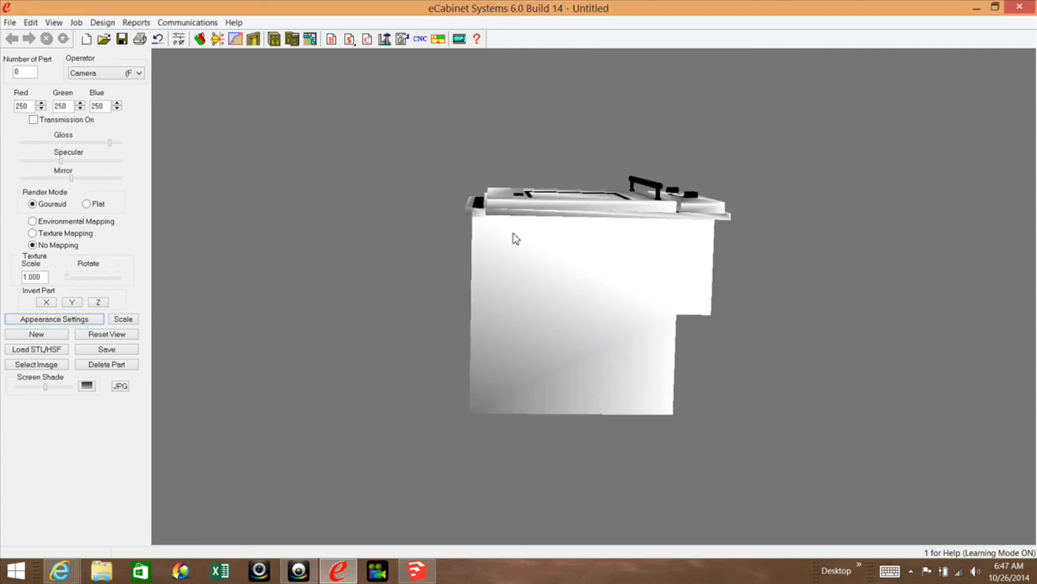
Select the oven door's handle bar and load the saved DullMetal appearance onto it.
left_click_drag(558, 241, 751, 343)
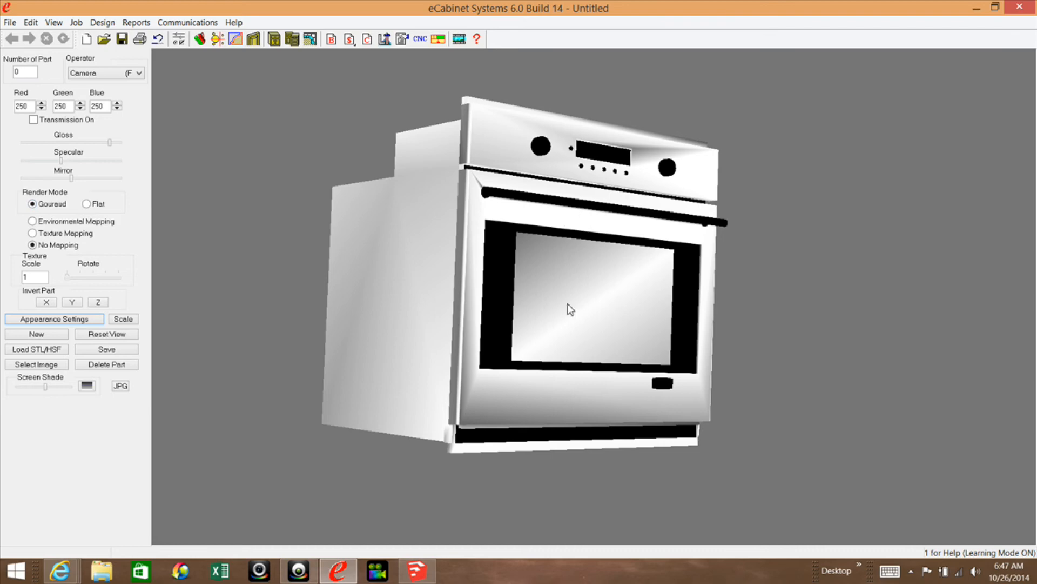
left_click(566, 204)
left_click(90, 320)
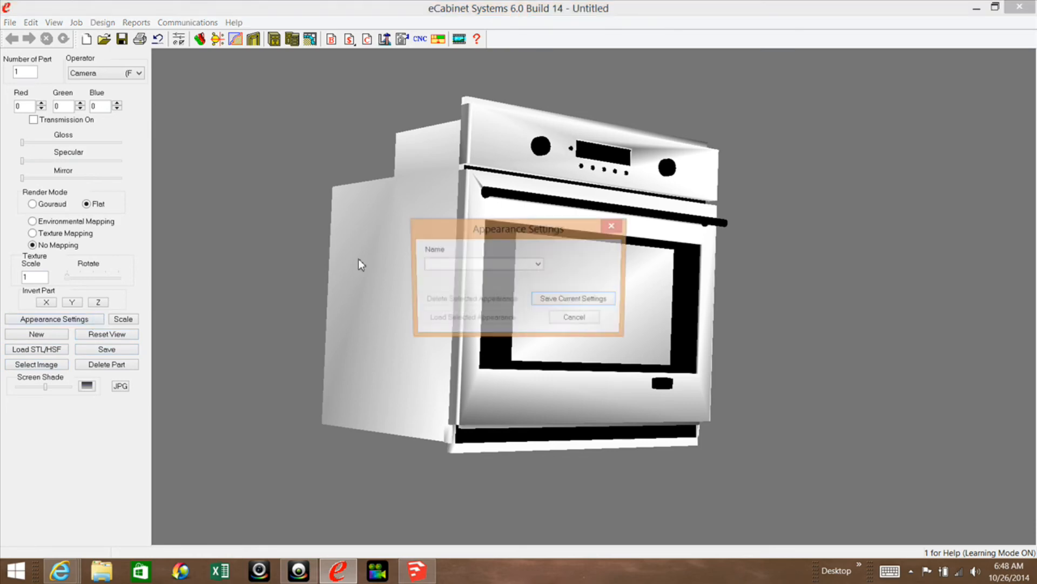
left_click(539, 265)
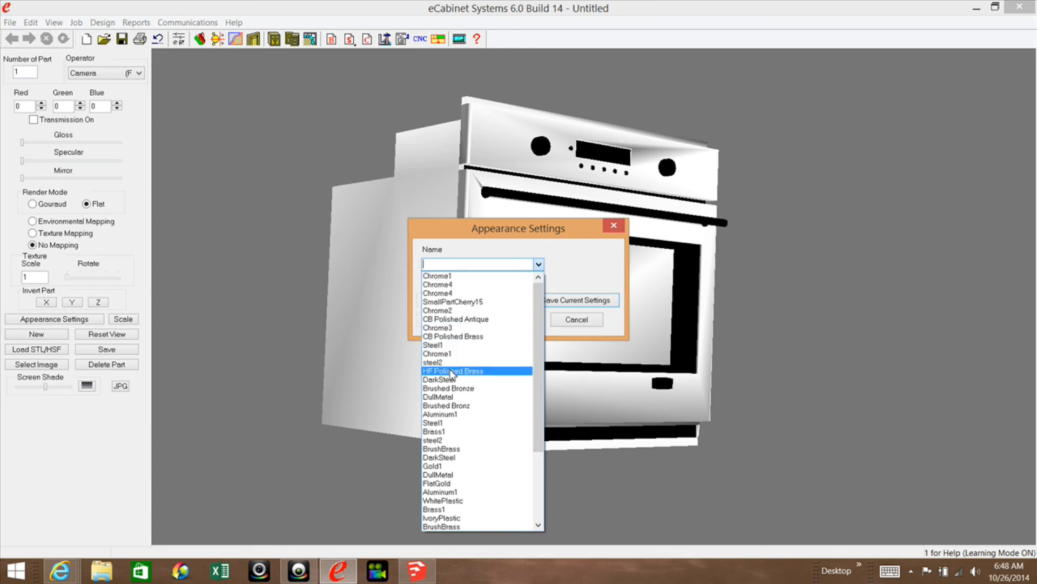
left_click(436, 397)
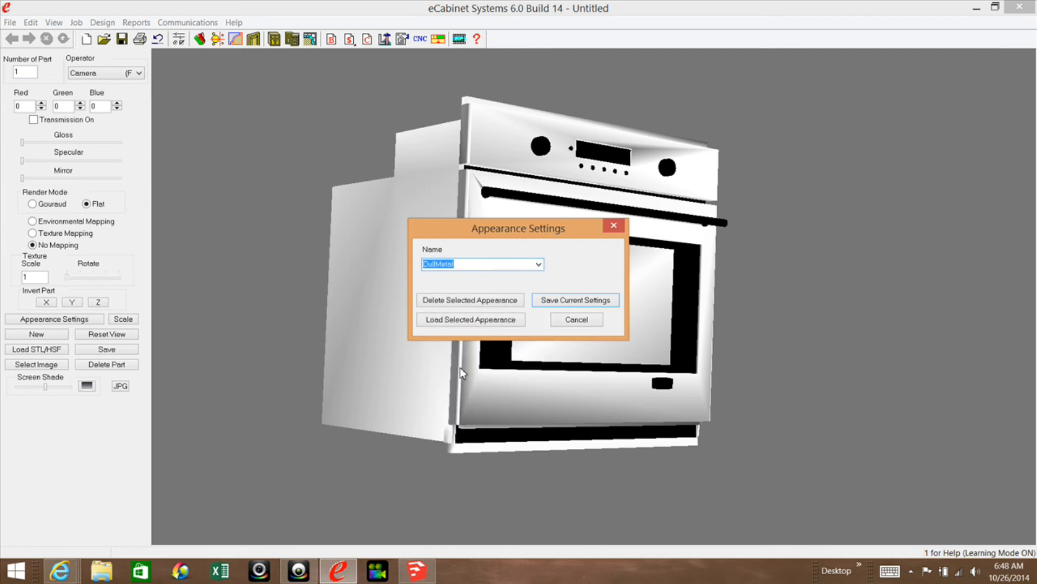
left_click(492, 321)
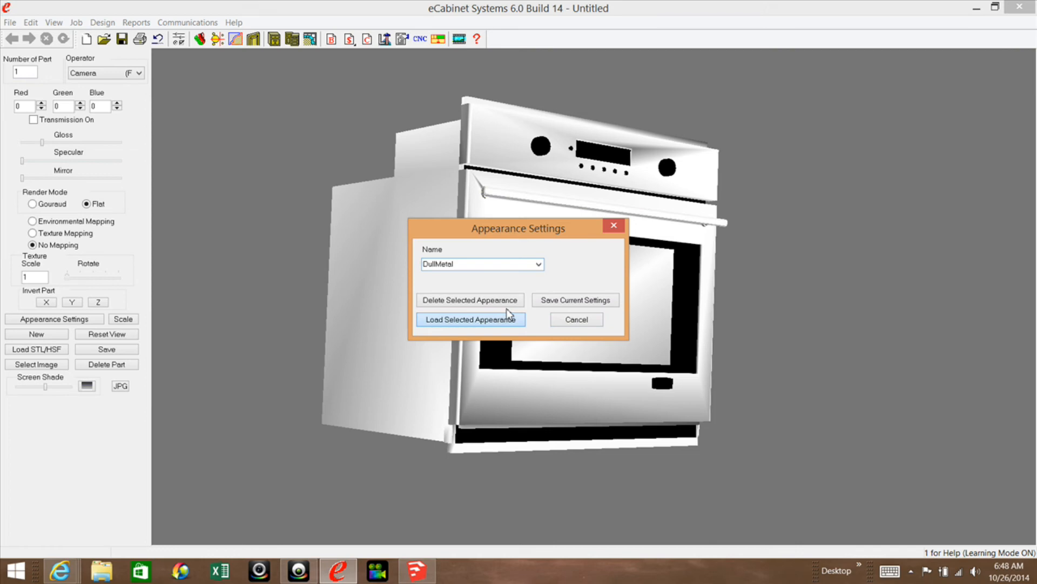
Select the two large control knobs and load the saved Steel1 appearance onto them.
left_click_drag(512, 215, 694, 312)
right_click_drag(694, 311, 647, 258)
middle_click_drag(647, 259, 632, 326)
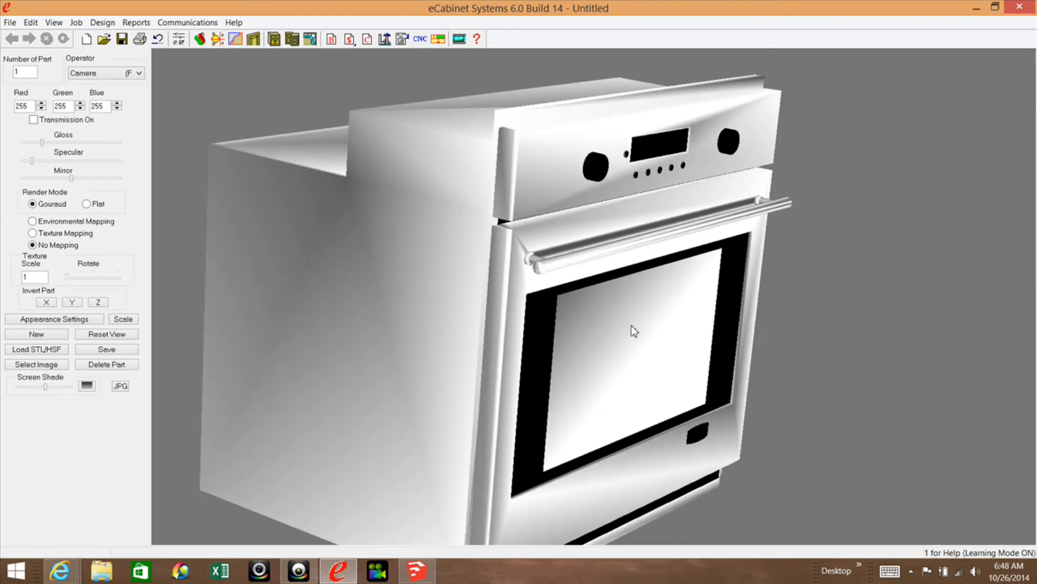
left_click(596, 170)
left_click(75, 319)
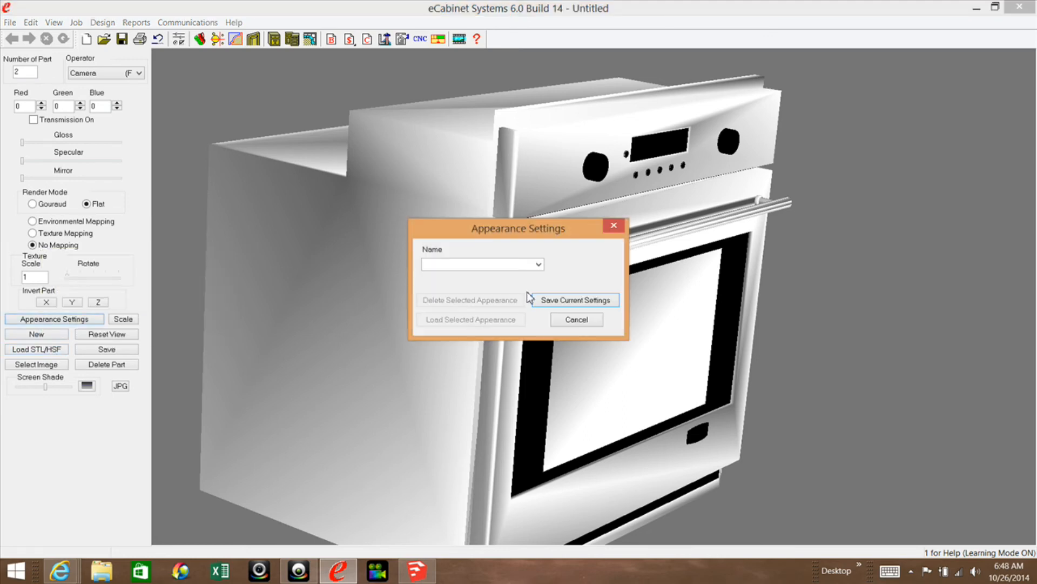
left_click(538, 264)
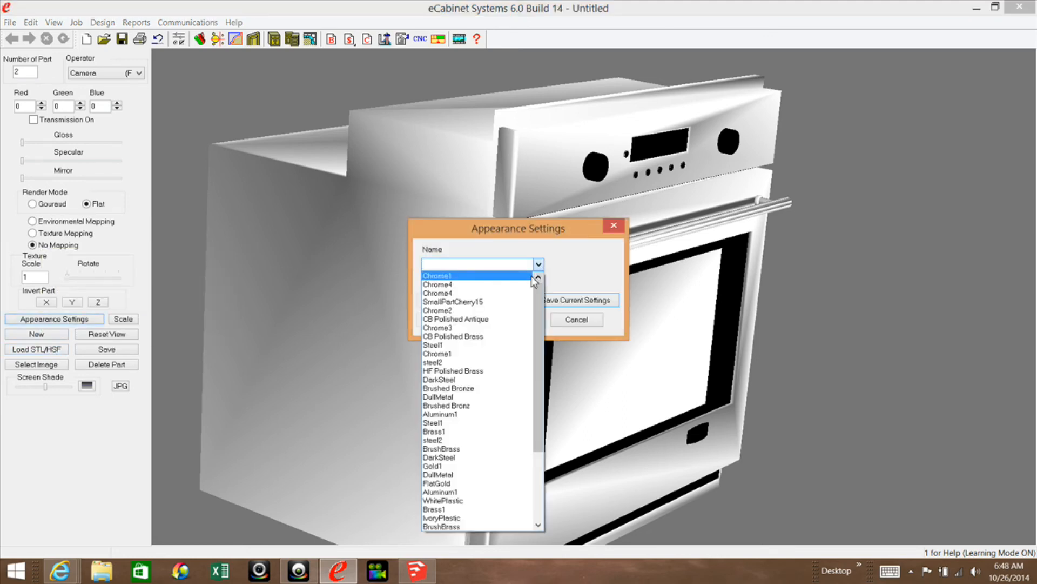
left_click(486, 344)
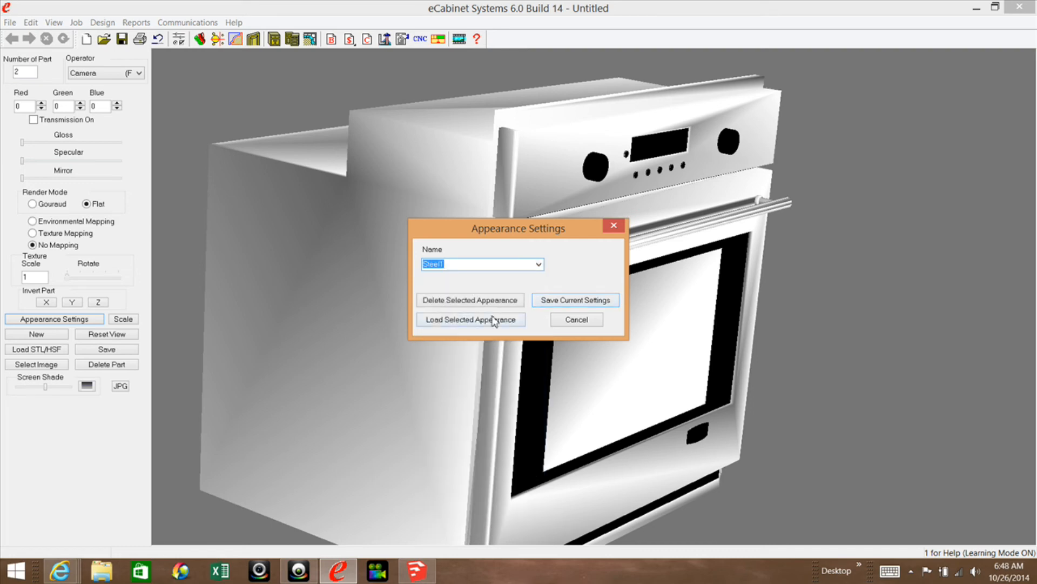
left_click(491, 322)
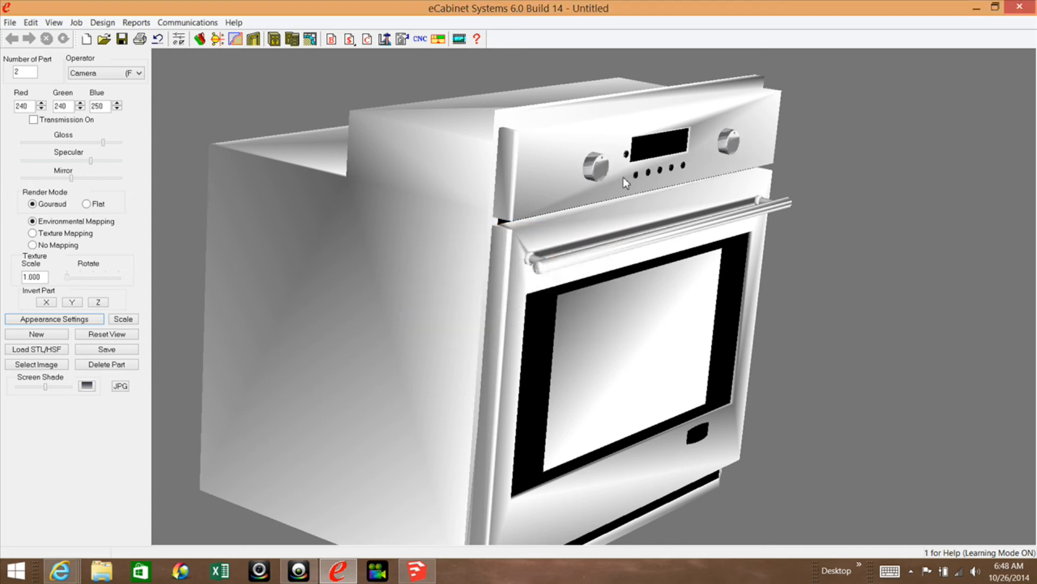
Select the oven door's handle bar.
left_click(566, 265)
left_click(43, 350)
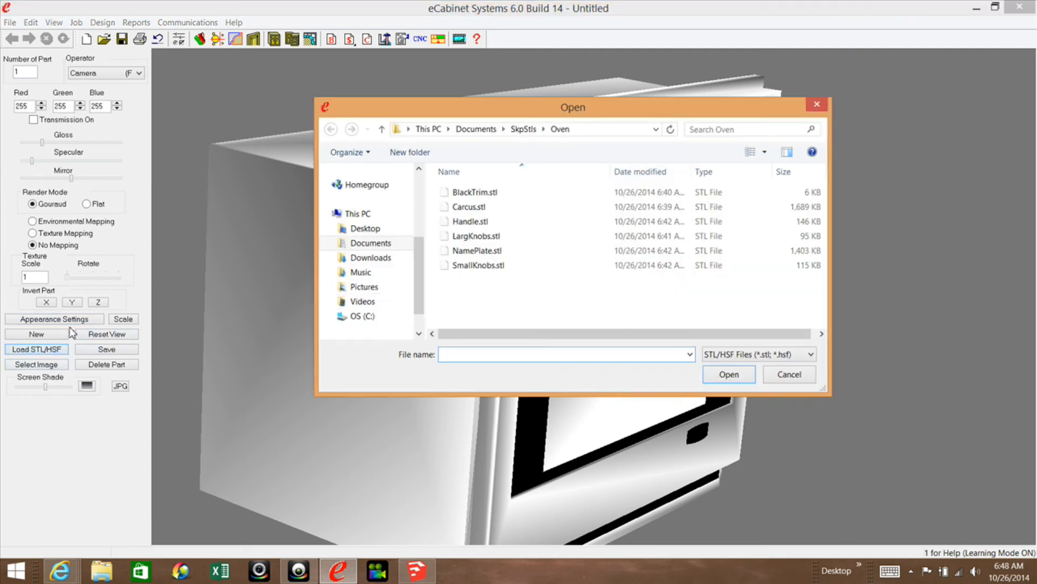
left_click(887, 194)
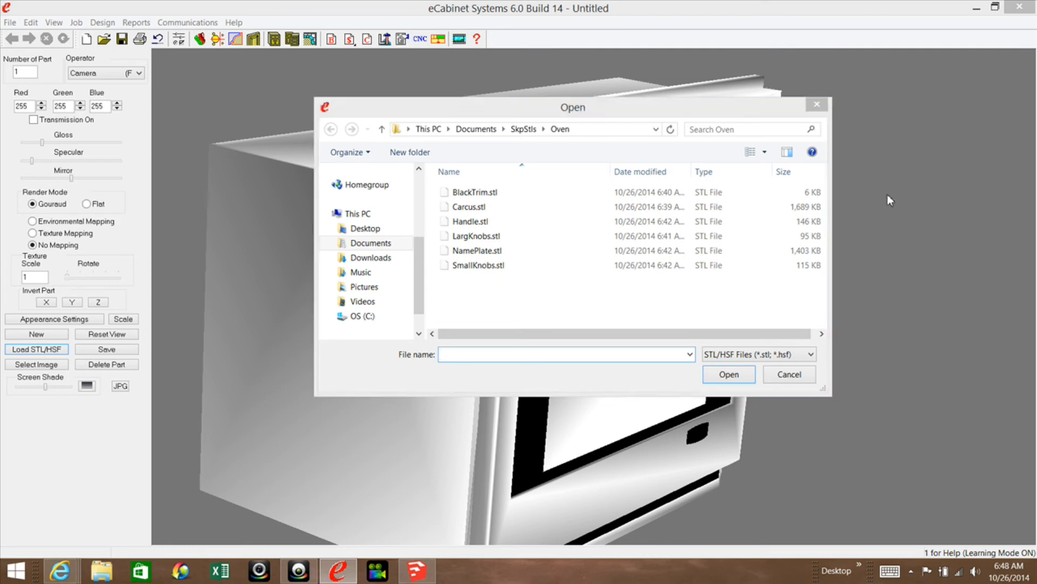
left_click(817, 104)
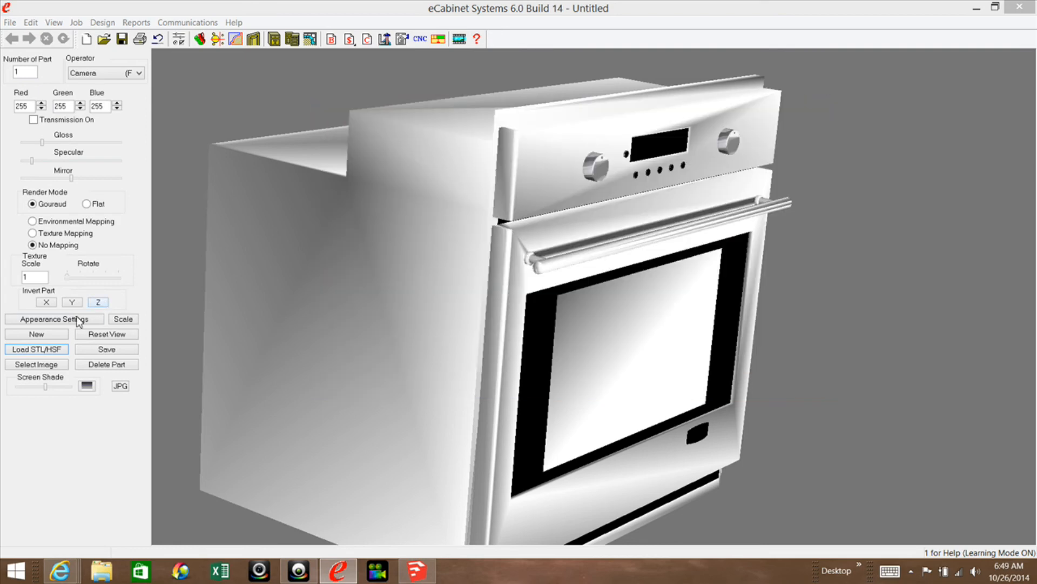
Load the saved Steel1 appearance onto the selected handle bar in place of its previous appearance.
left_click(77, 322)
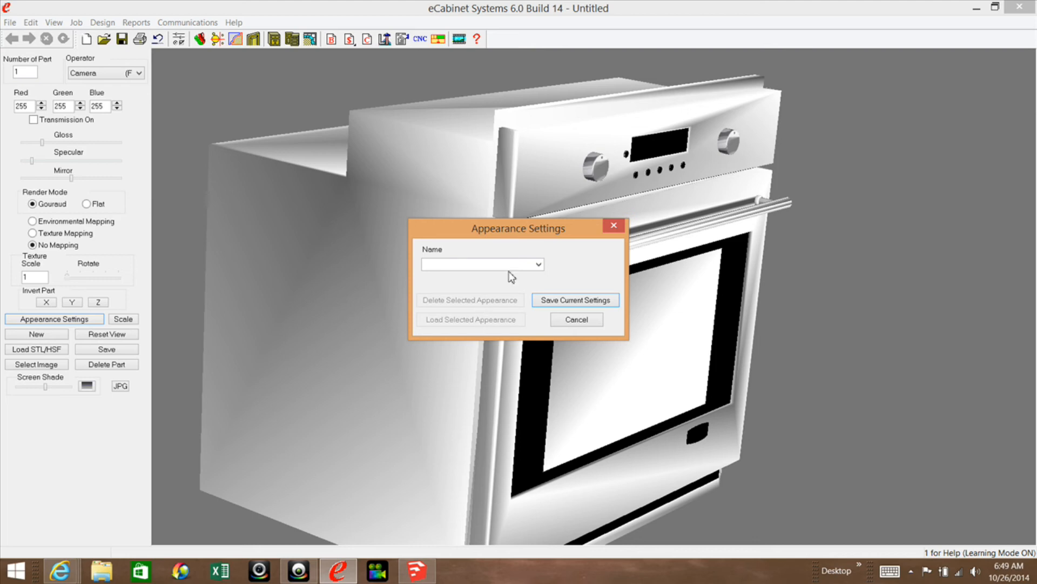
left_click(538, 265)
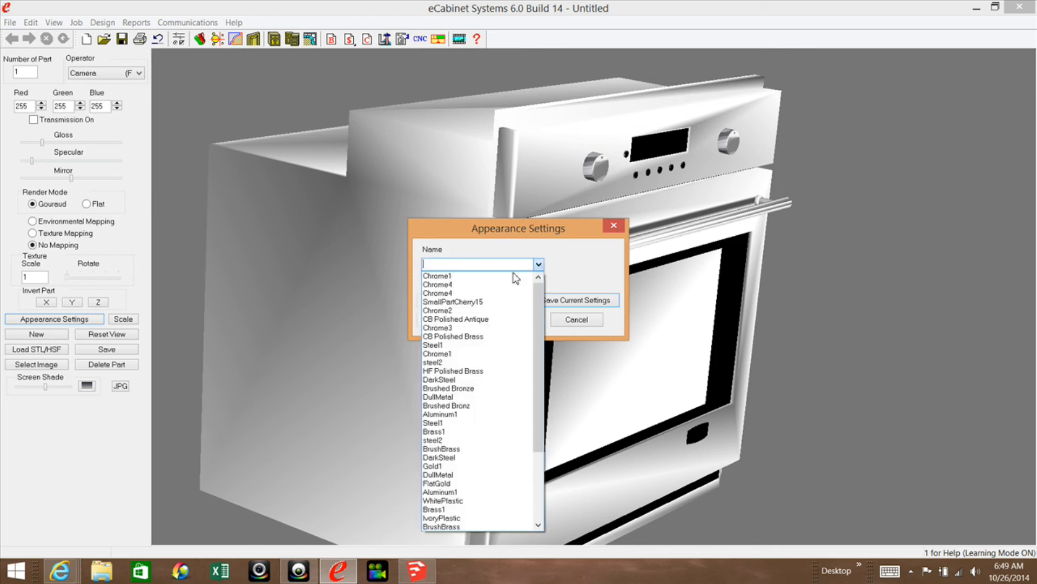
left_click(458, 346)
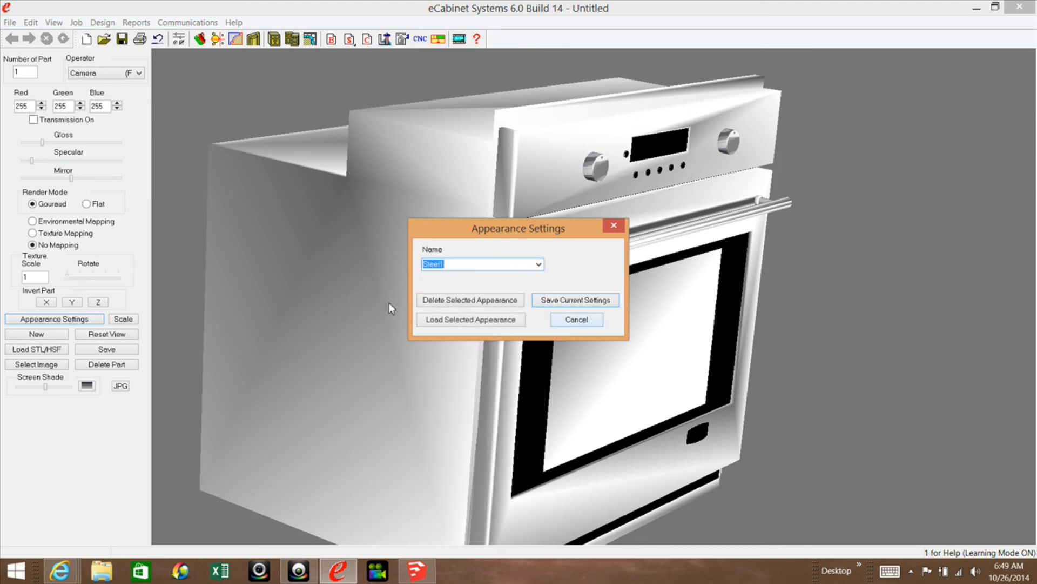
left_click(439, 322)
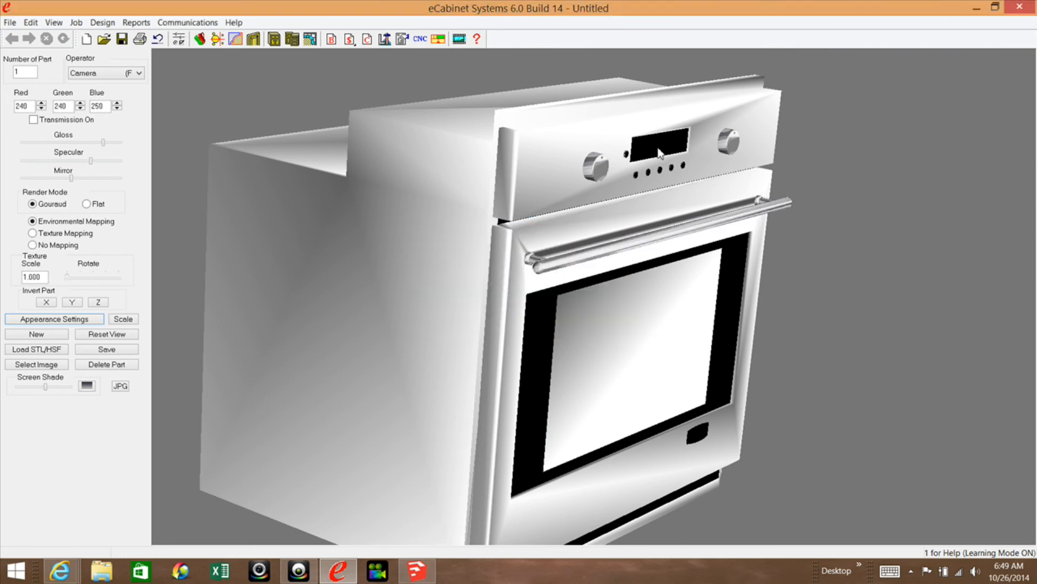
Select the row of small knobs below the display and load the saved Steel1 appearance onto them.
left_click(637, 176)
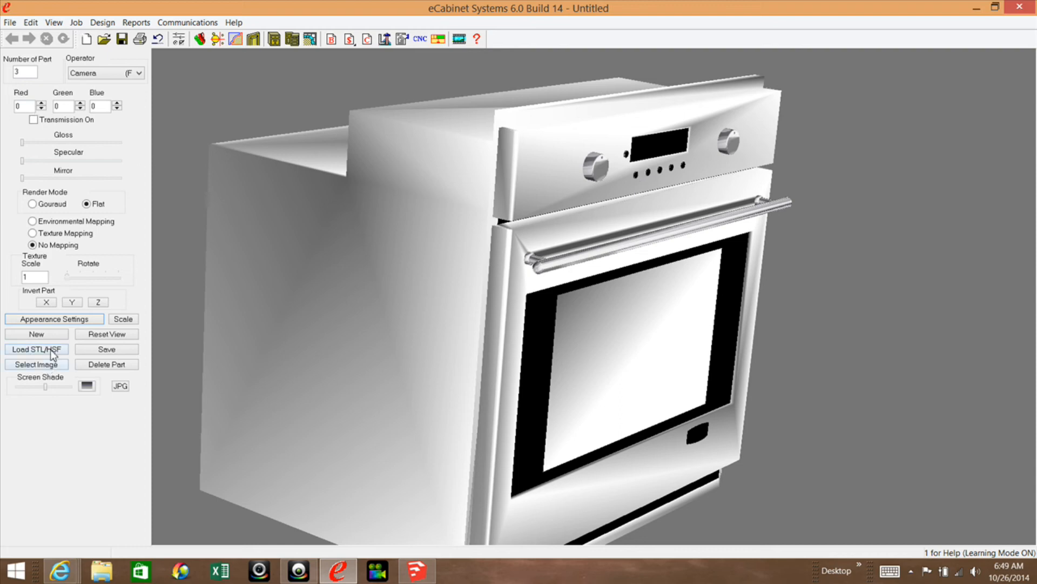
left_click(60, 319)
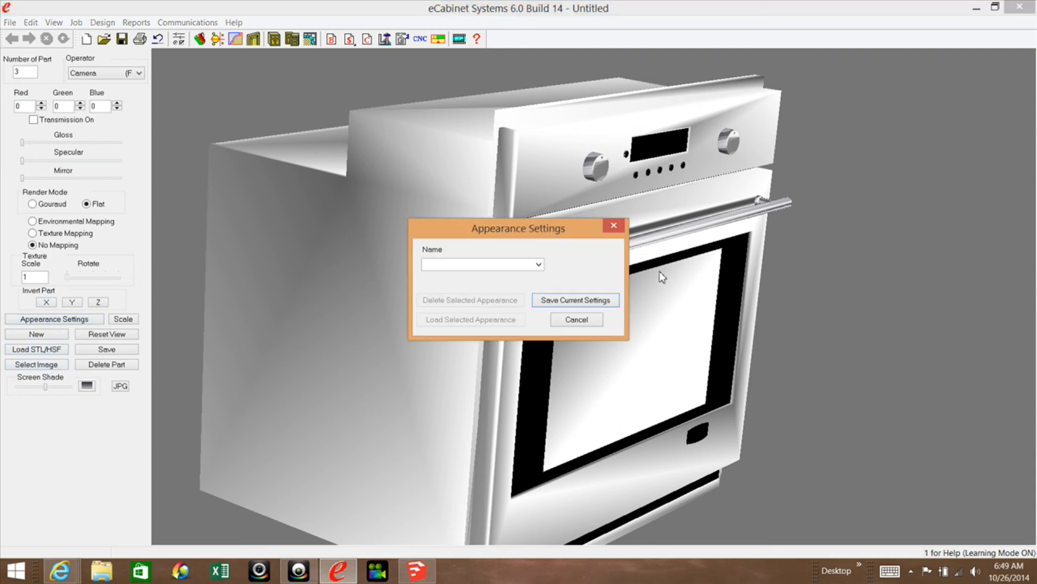
left_click(538, 263)
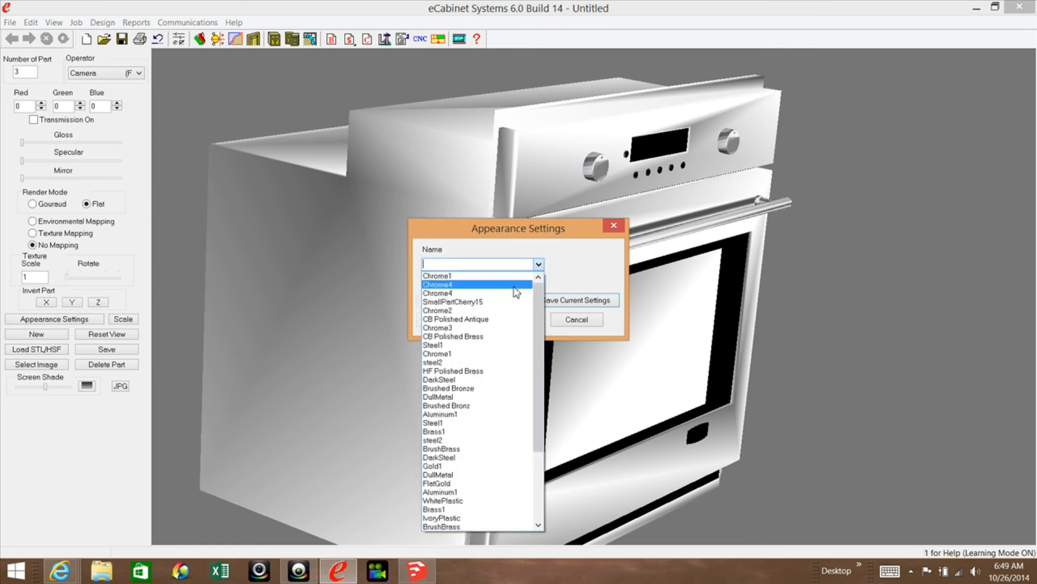
left_click(492, 345)
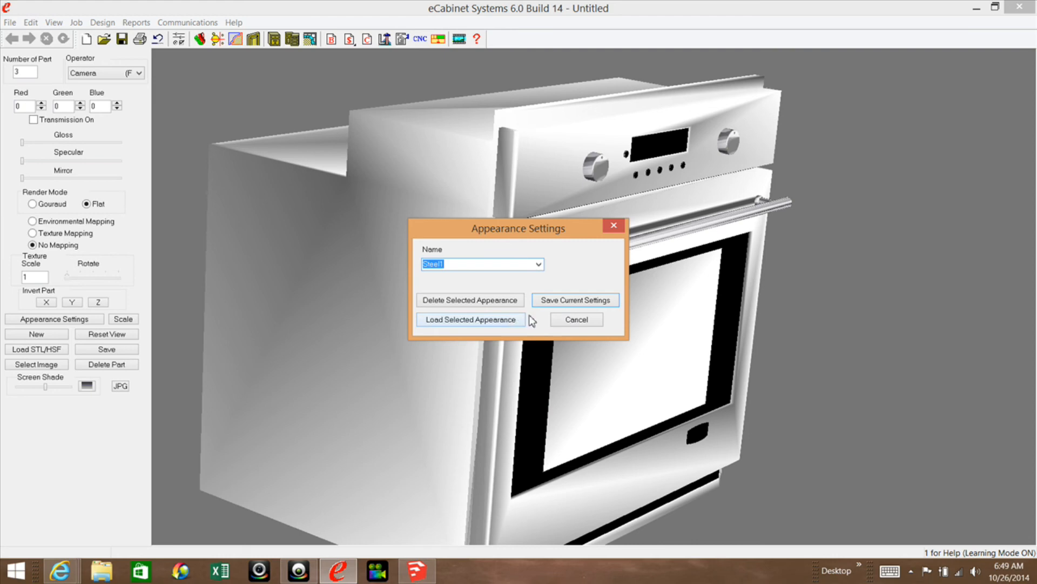
left_click(500, 321)
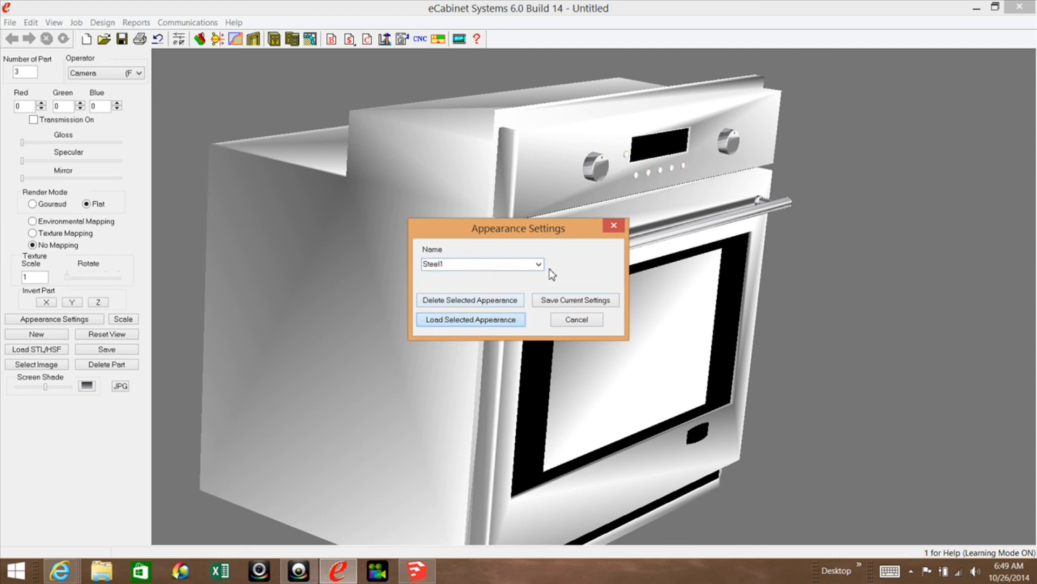
left_click(616, 227)
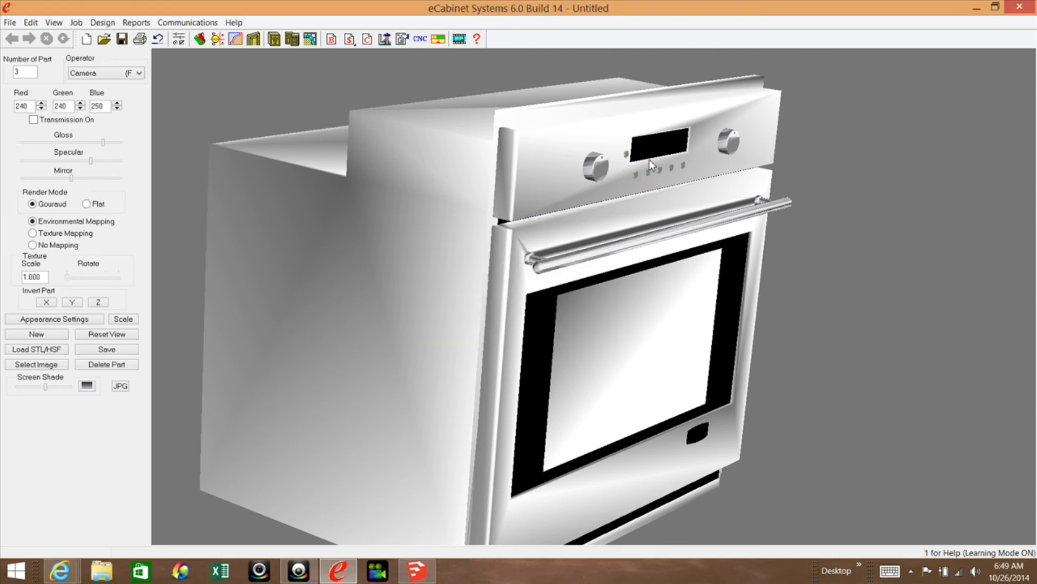
Select the name plate on the lower door and load the saved Steel1 appearance onto it.
left_click(700, 440)
left_click(42, 365)
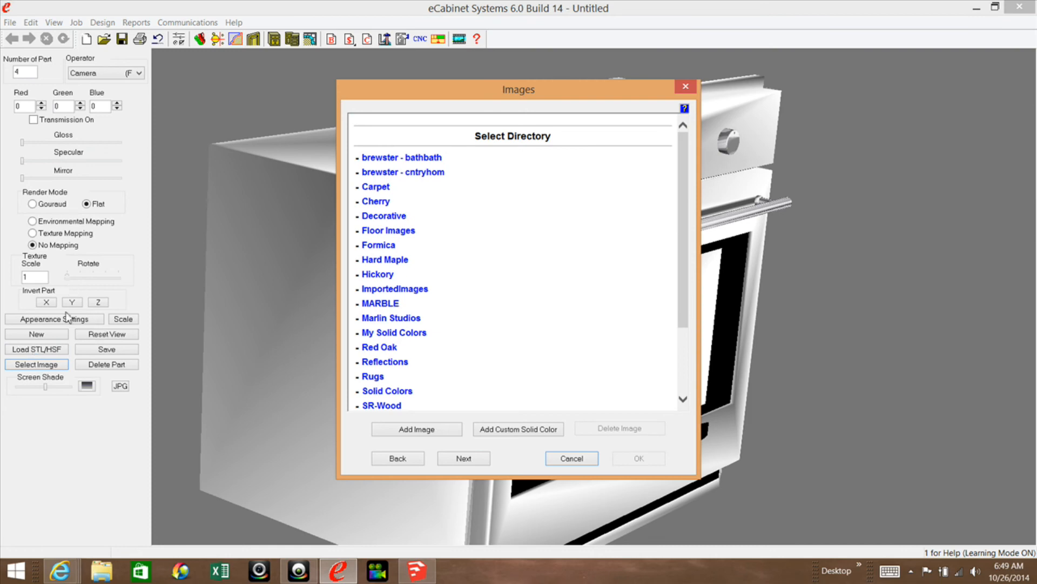
left_click(571, 459)
left_click(78, 320)
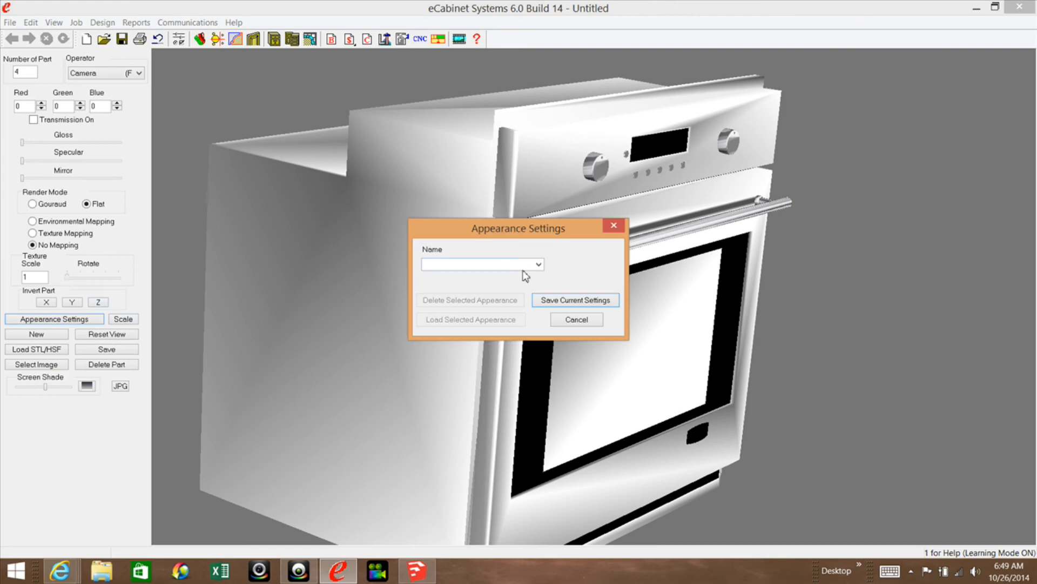
left_click(539, 266)
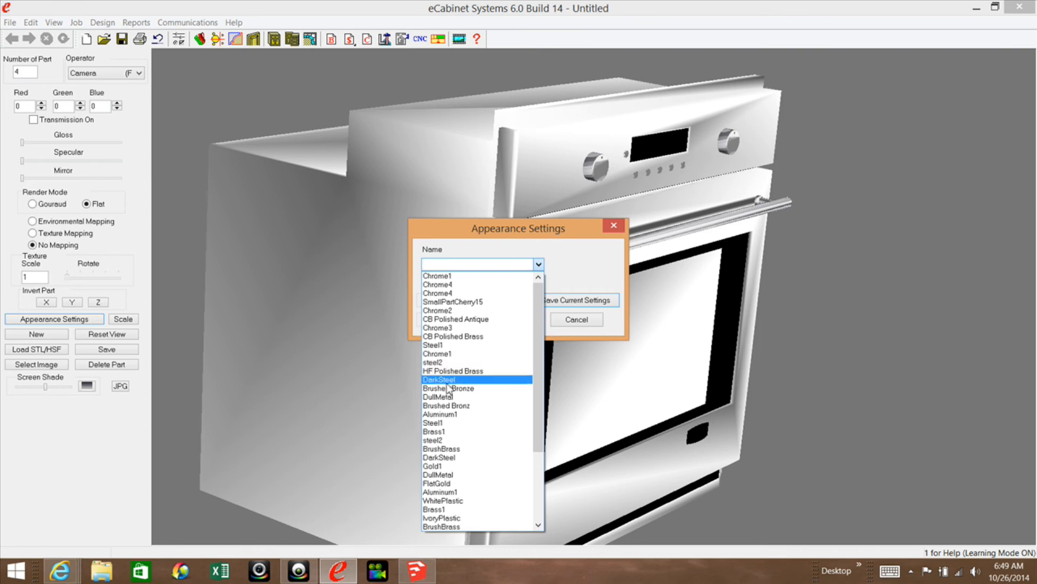
left_click(442, 345)
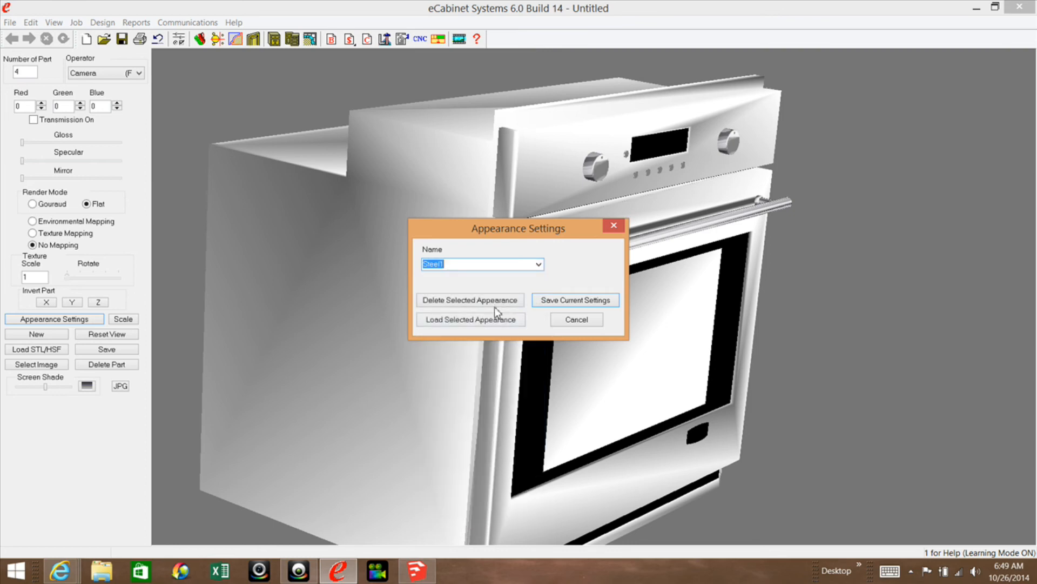
left_click(458, 320)
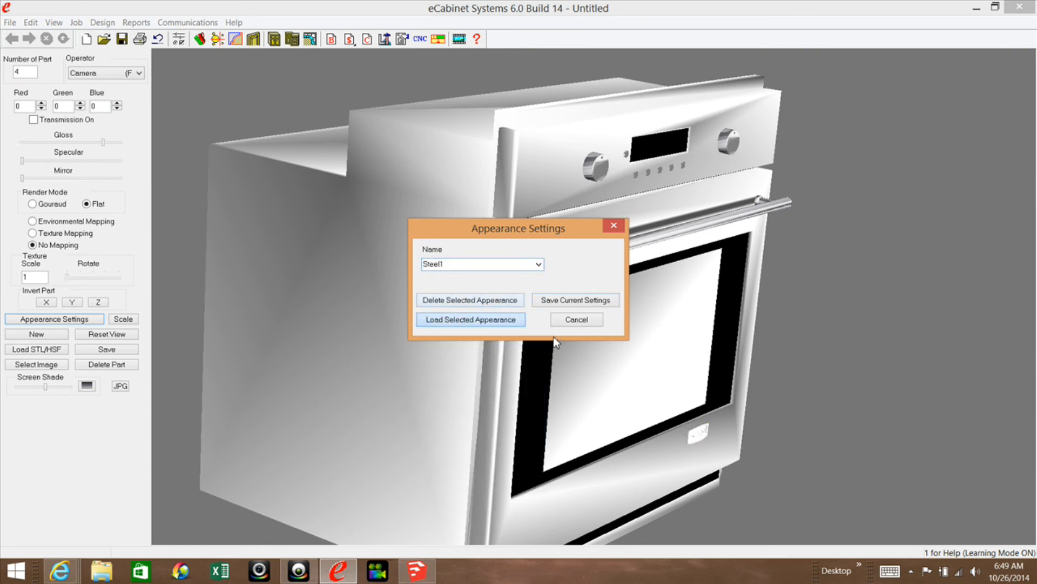
left_click(569, 319)
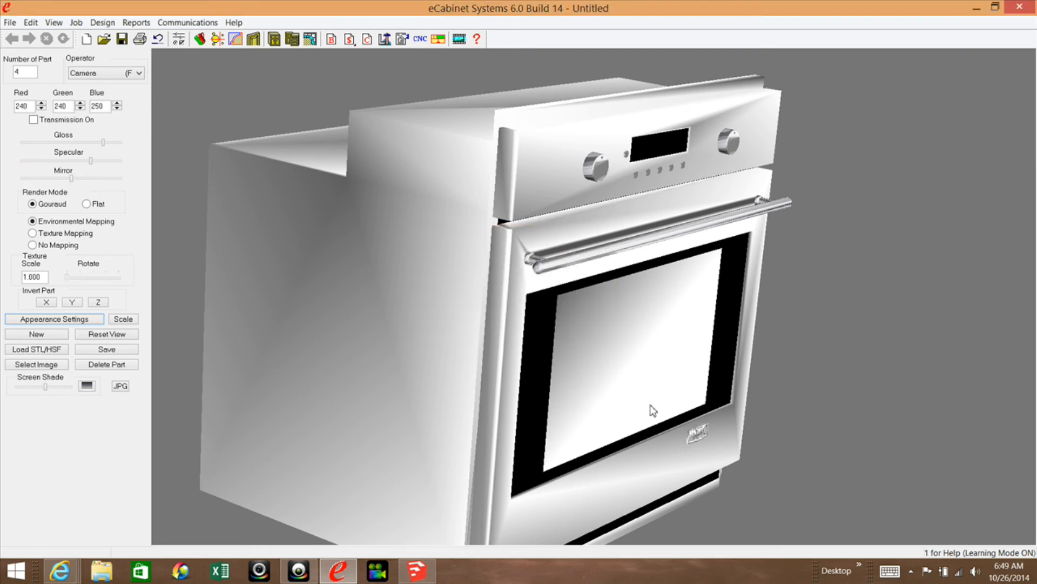
Save the finished oven as a part in the eCabTipsDemo_HSFs directory, named with the owner's first name followed by "Oven".
left_click_drag(689, 448, 590, 349)
left_click_drag(682, 217, 711, 239)
right_click_drag(704, 246, 685, 221)
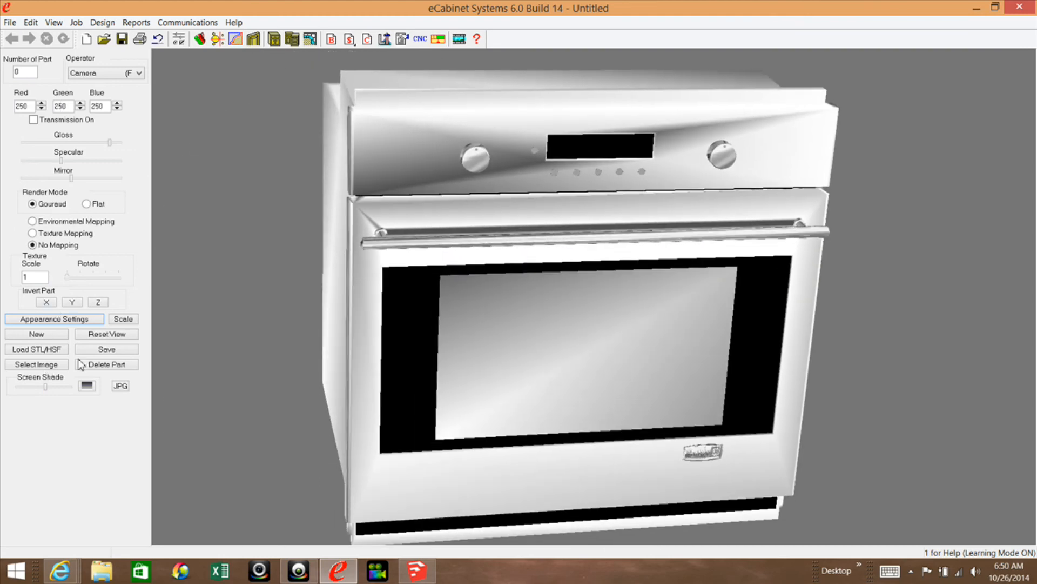
left_click(98, 350)
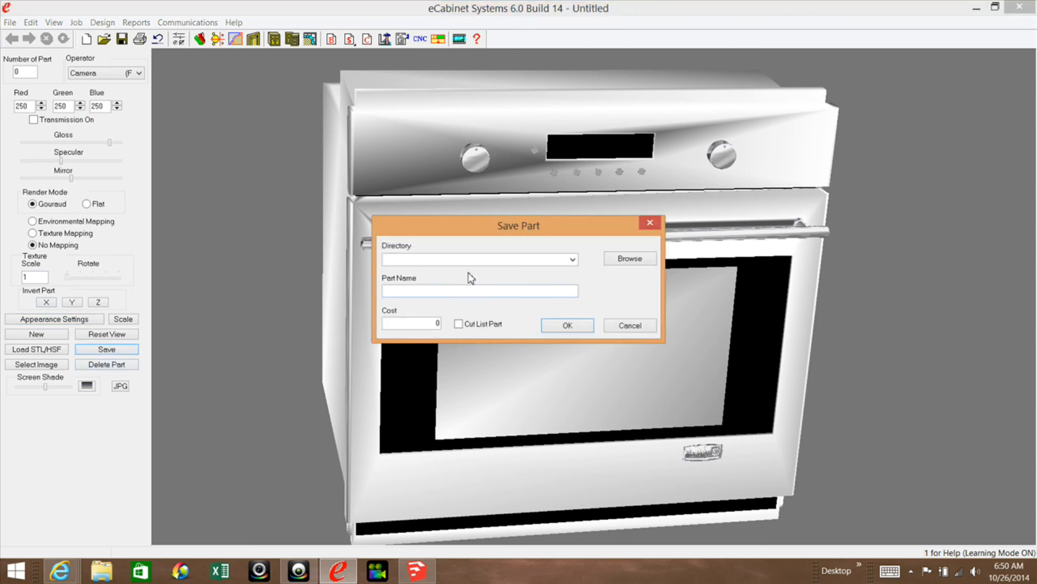
left_click(631, 260)
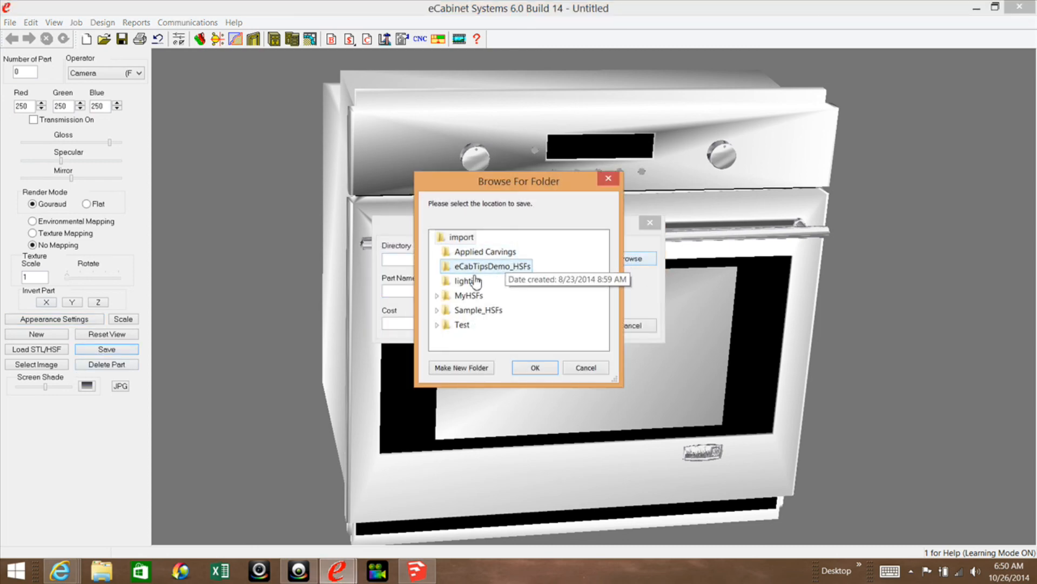
left_click(486, 268)
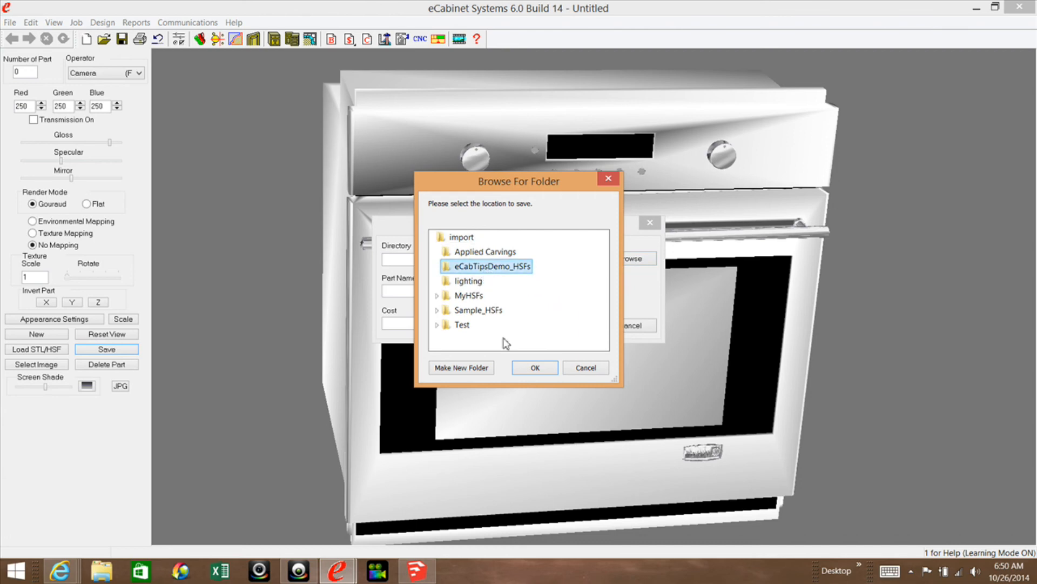
left_click(534, 368)
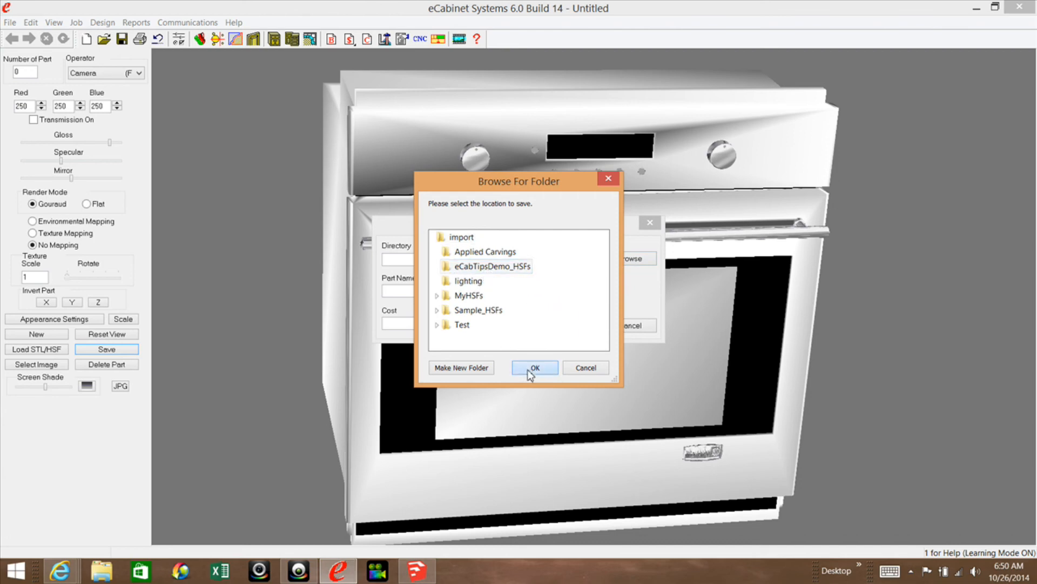
left_click(449, 291)
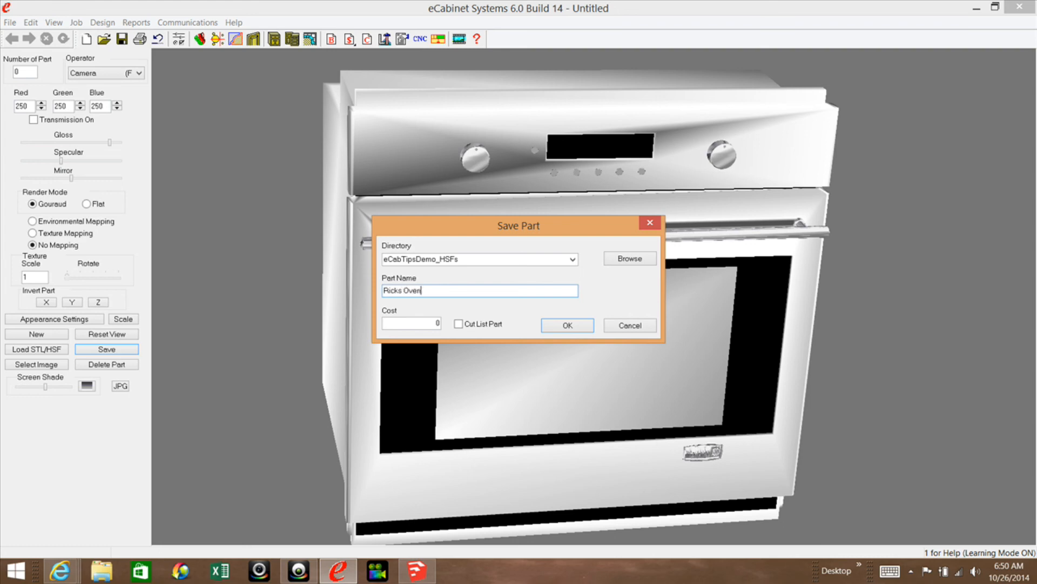
left_click(568, 325)
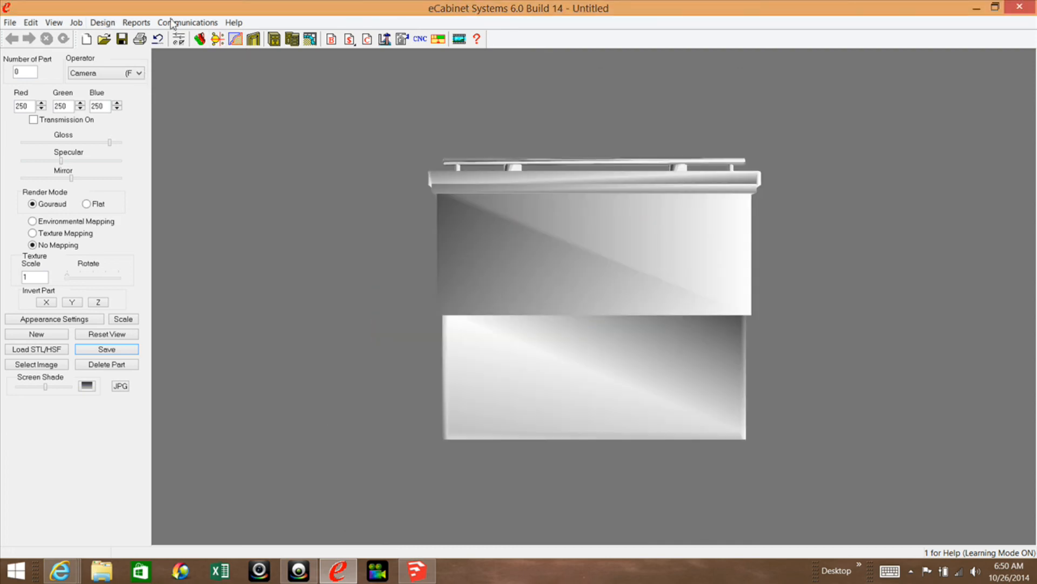
Open the room layout and draw a single horizontal wall about 160" long.
left_click(309, 39)
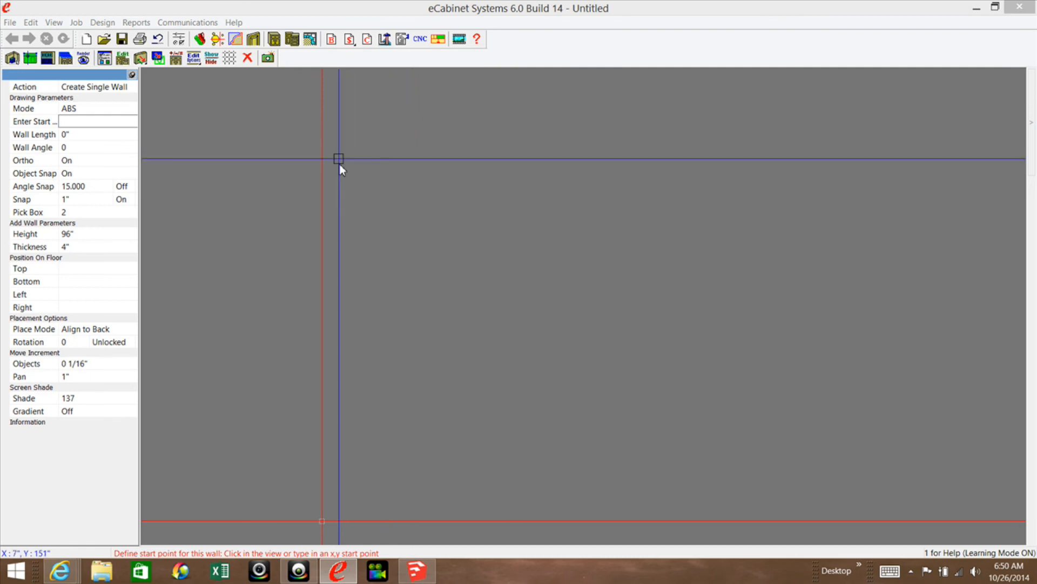
left_click(328, 176)
left_click(712, 173)
Place the saved oven display object from the eCabTipsDemo_HSFs directory on the floor in front of the wall.
mouse_move(1029, 119)
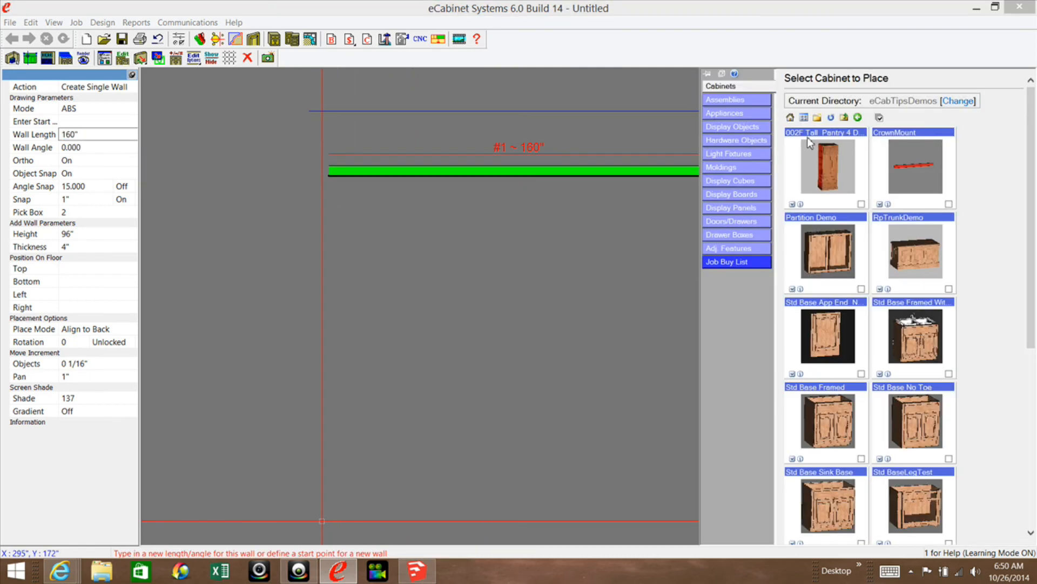
left_click(741, 128)
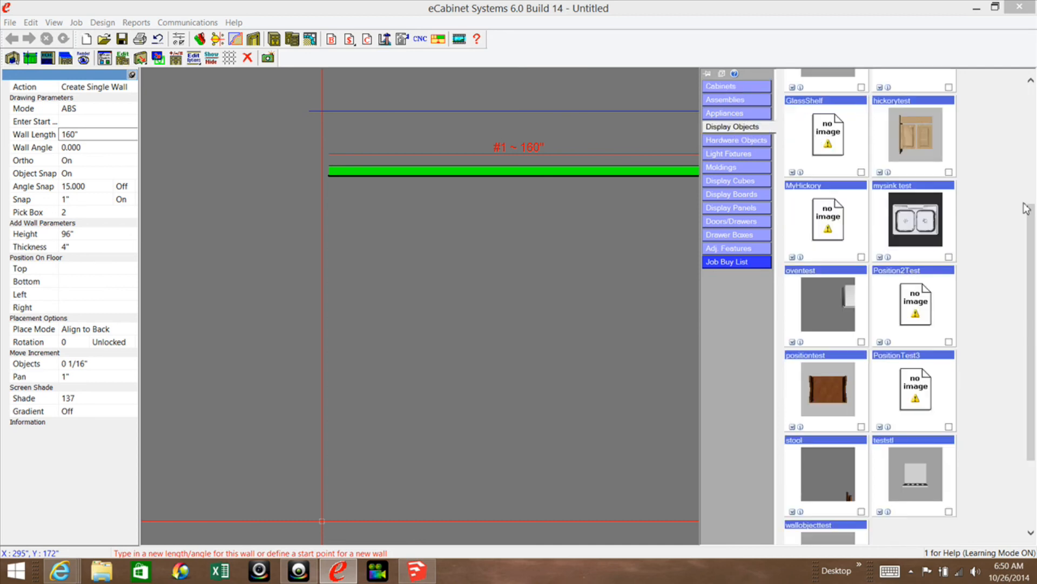
left_click_drag(1032, 277, 1032, 160)
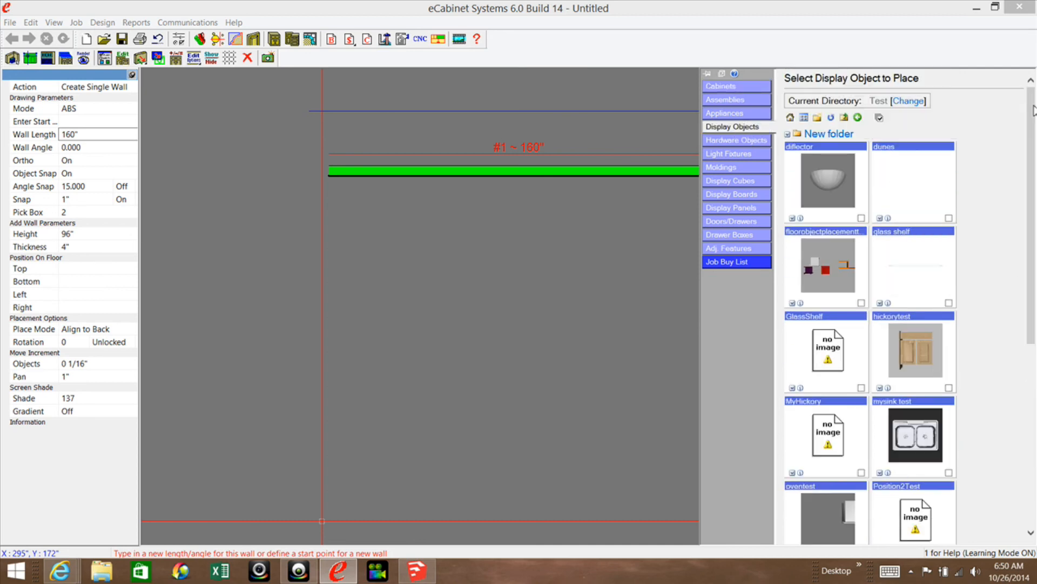
left_click(790, 118)
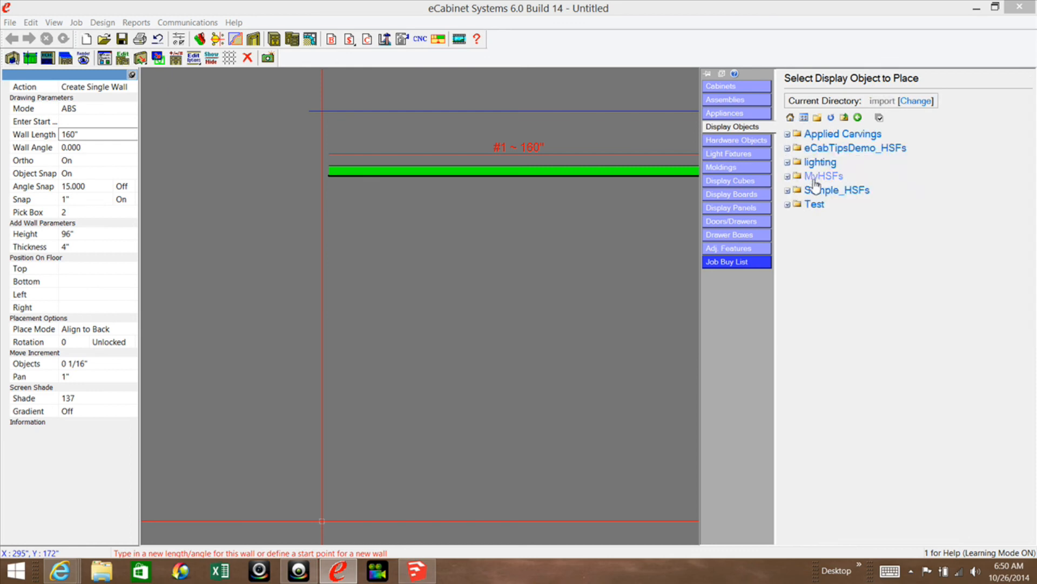
left_click(832, 148)
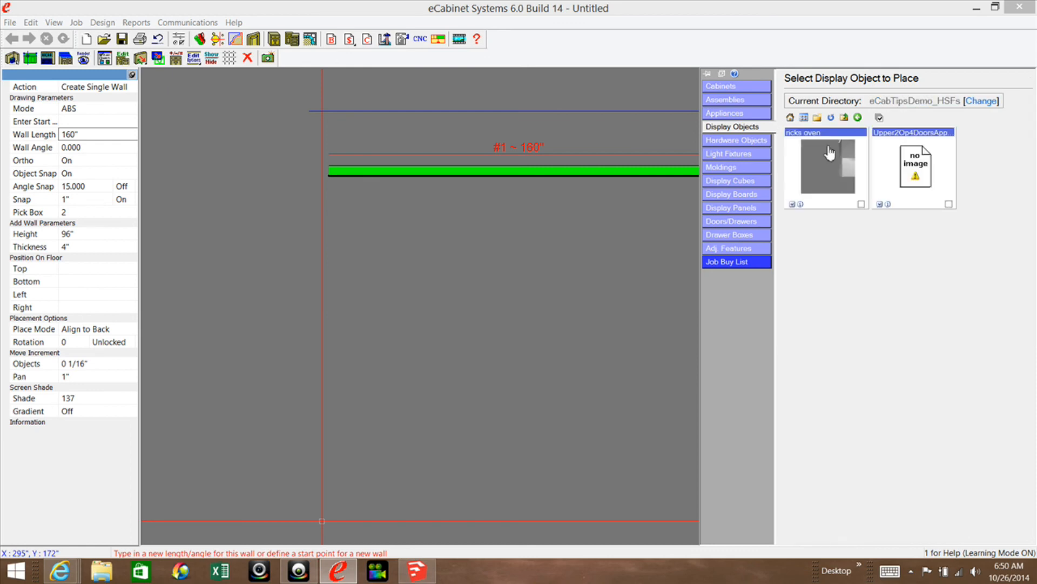
left_click(852, 157)
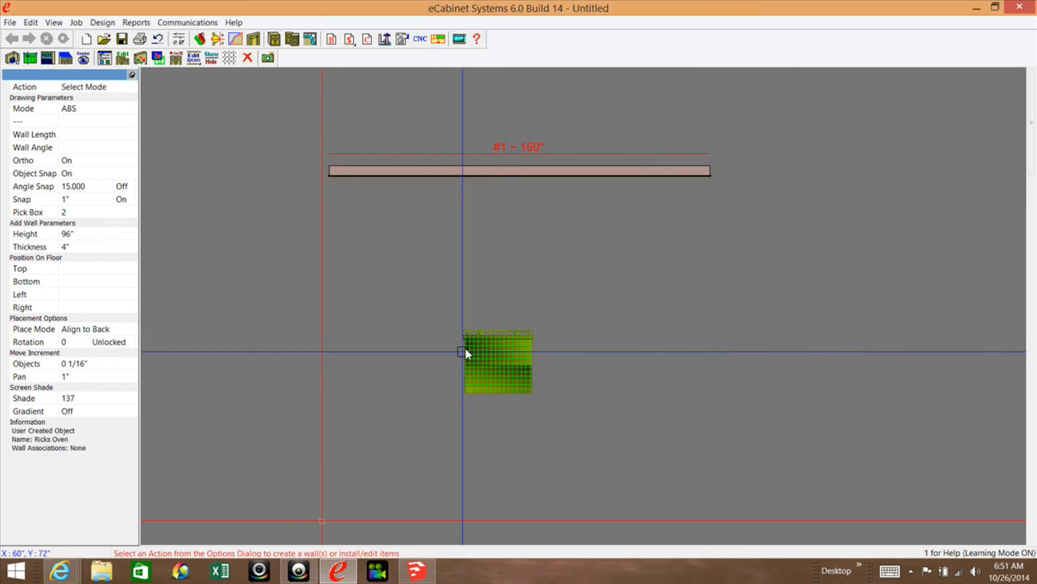
Rotate the placed oven 180 degrees about the Z axis.
right_click(445, 314)
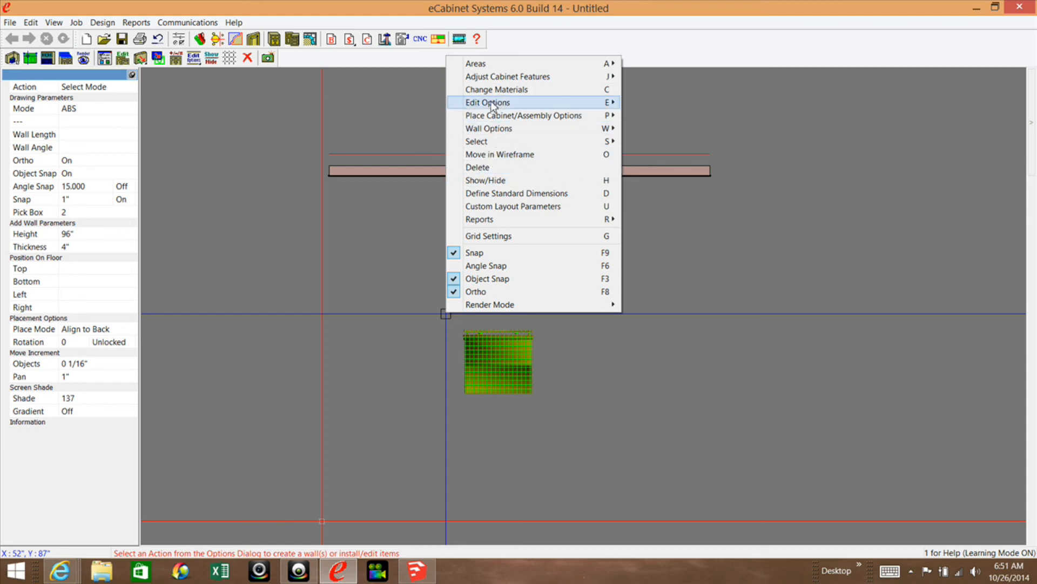
mouse_move(488, 102)
left_click(402, 103)
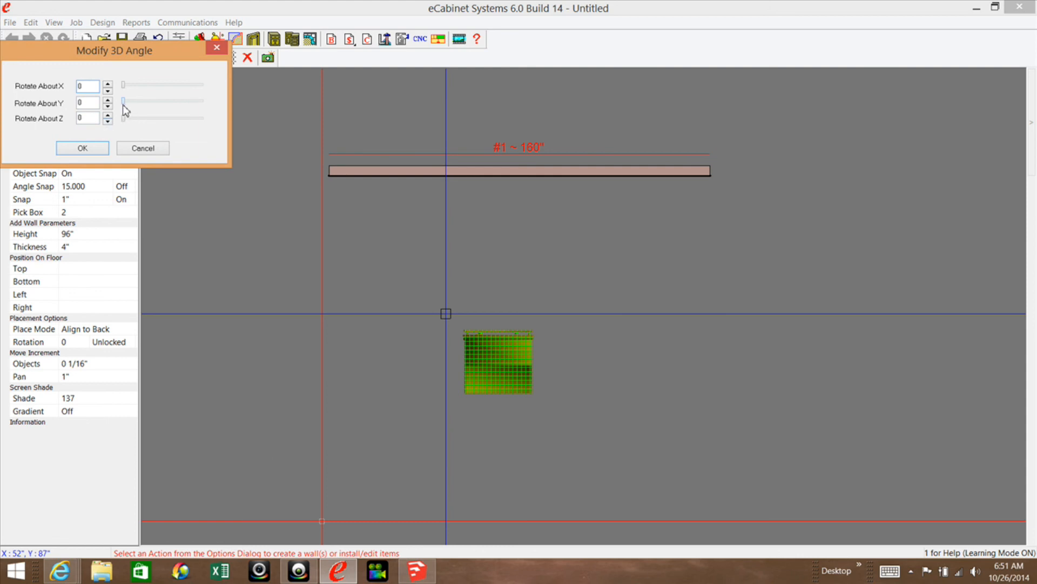
left_click_drag(123, 102, 72, 118)
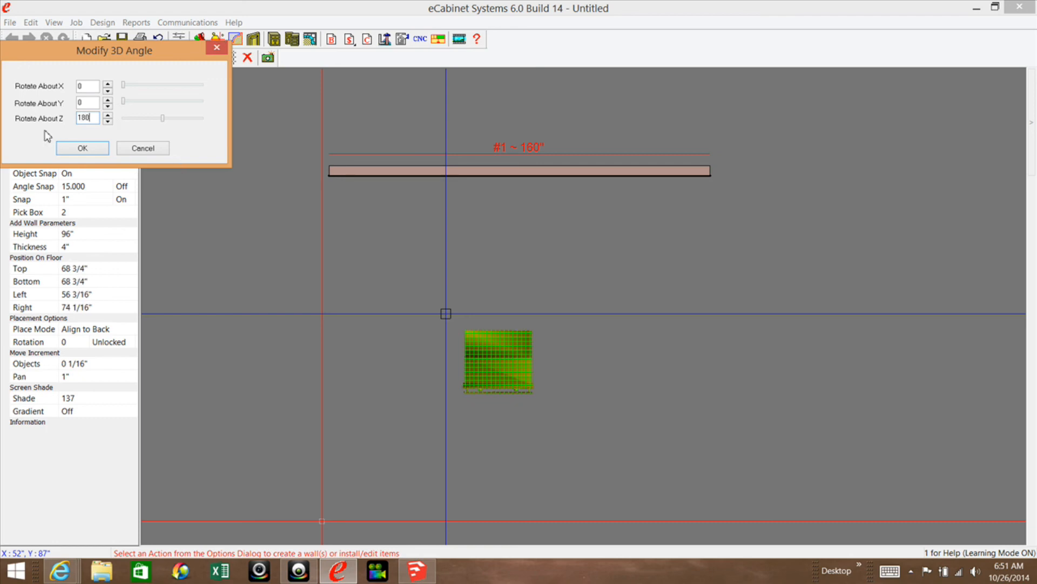
left_click(82, 148)
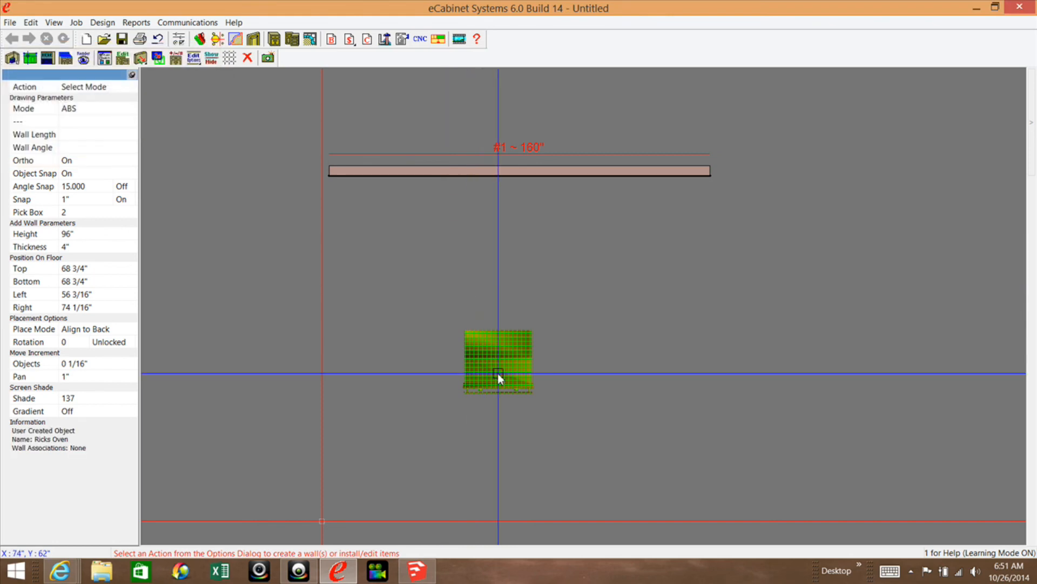
Move the oven close to the 160" wall, about 70" from its left end, and associate it to that wall.
left_click_drag(496, 361, 529, 215)
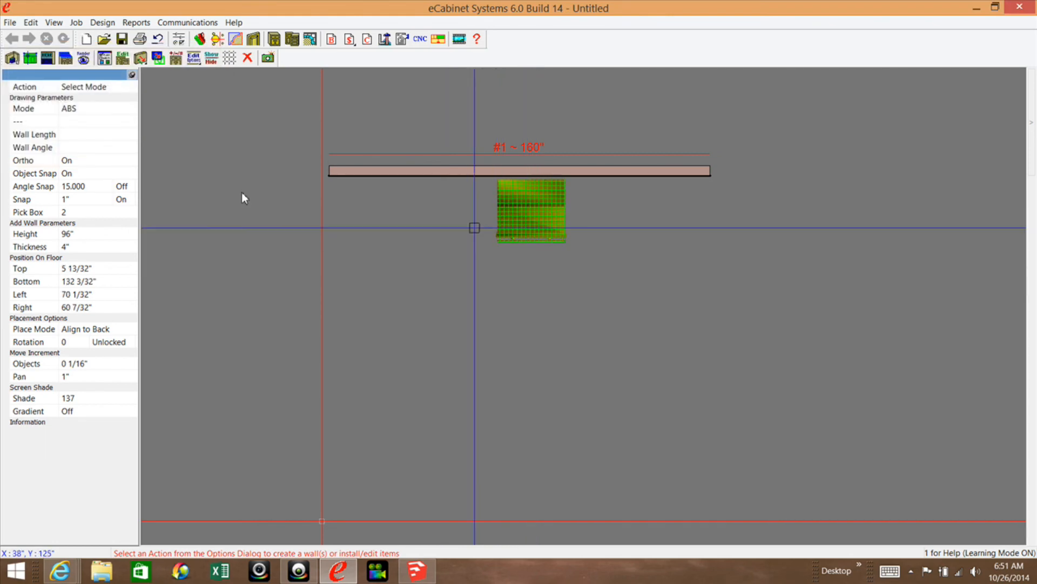
left_click(352, 172)
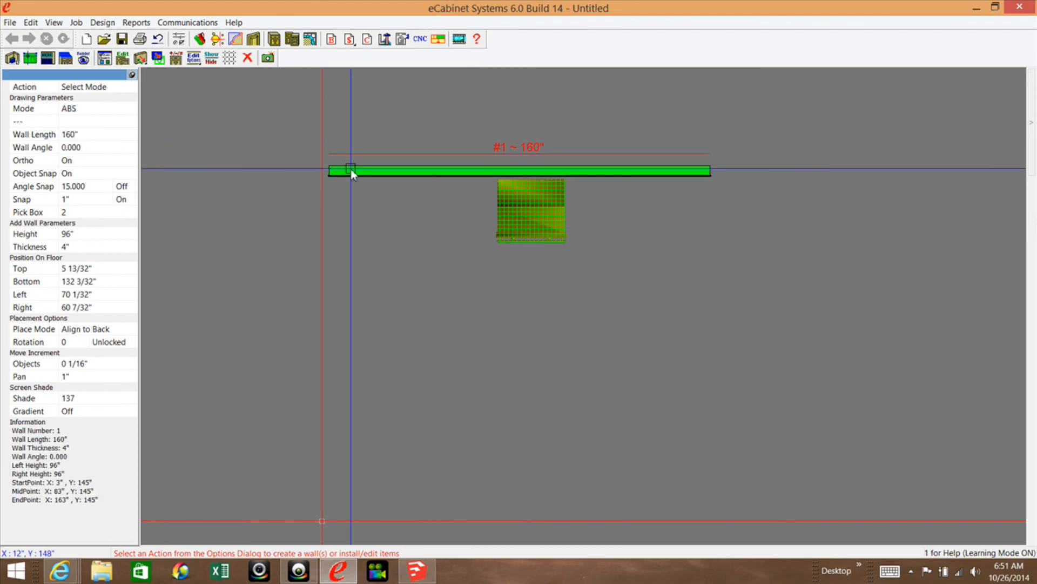
right_click(352, 170)
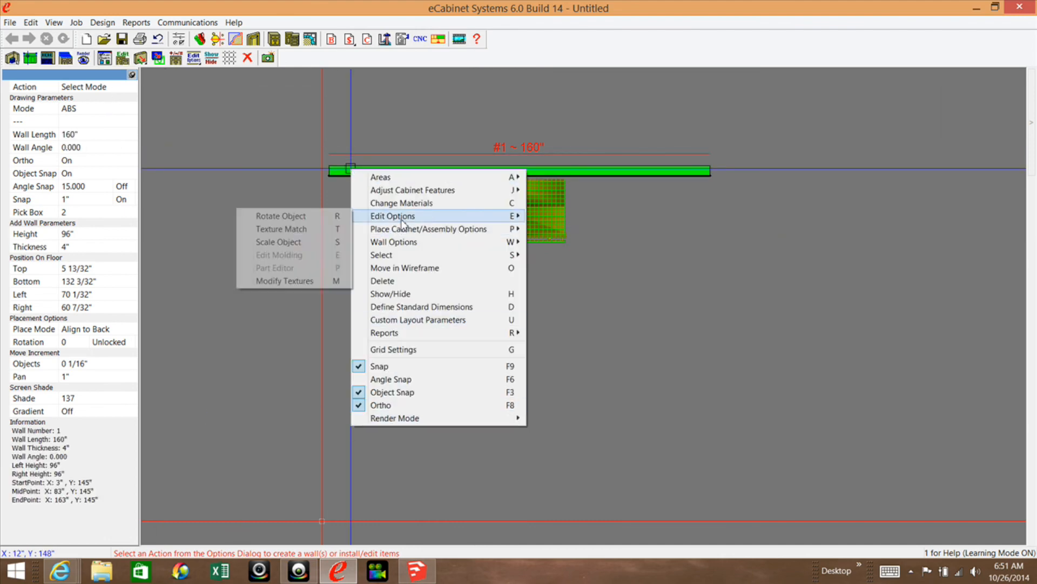
mouse_move(400, 242)
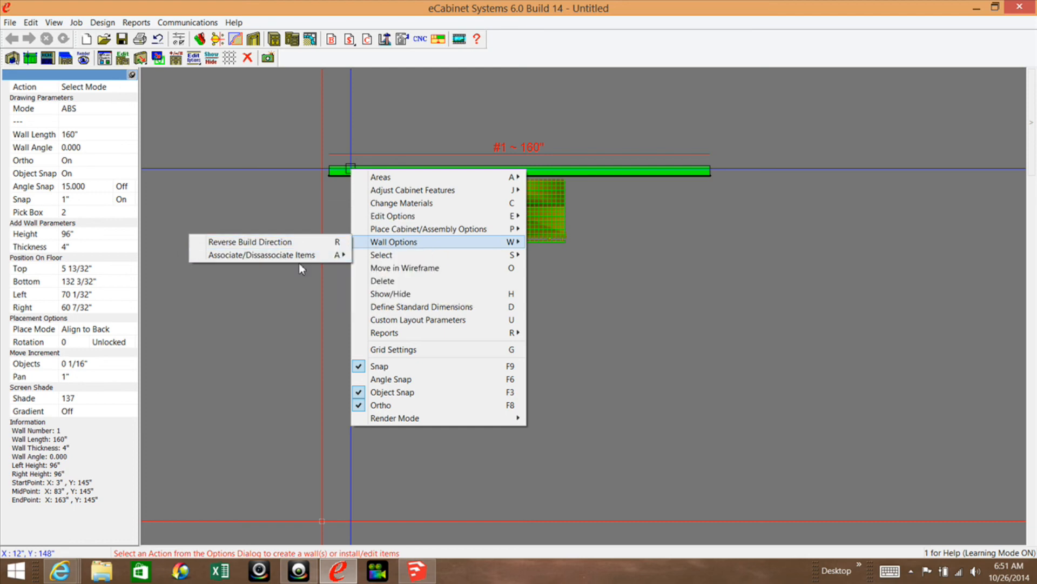
mouse_move(306, 255)
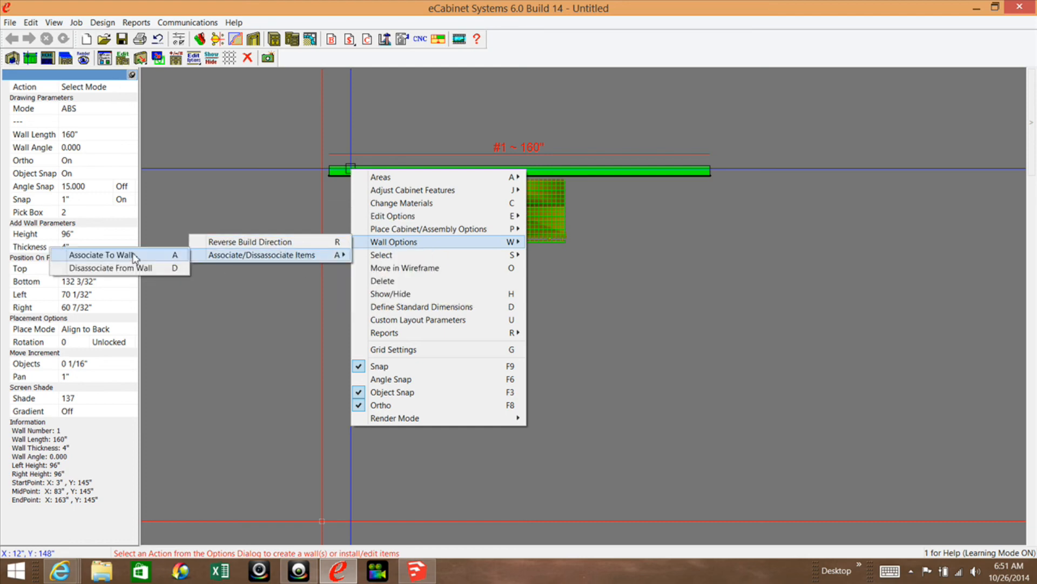
left_click(108, 254)
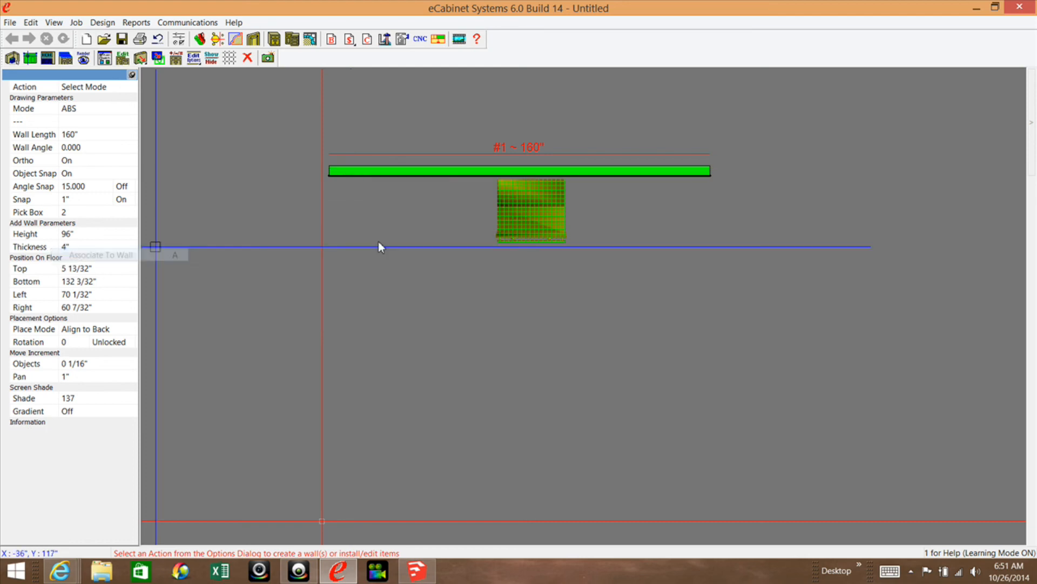
Check the oven in the wall's elevation view and up close at an angle in the rendered room view.
left_click(48, 59)
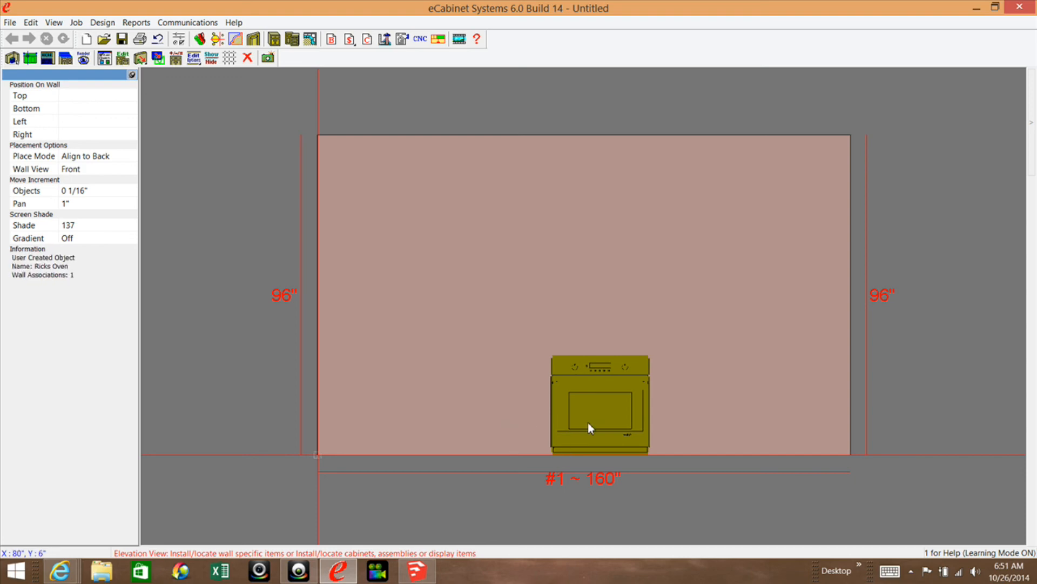
left_click(89, 60)
left_click_drag(595, 411, 683, 378)
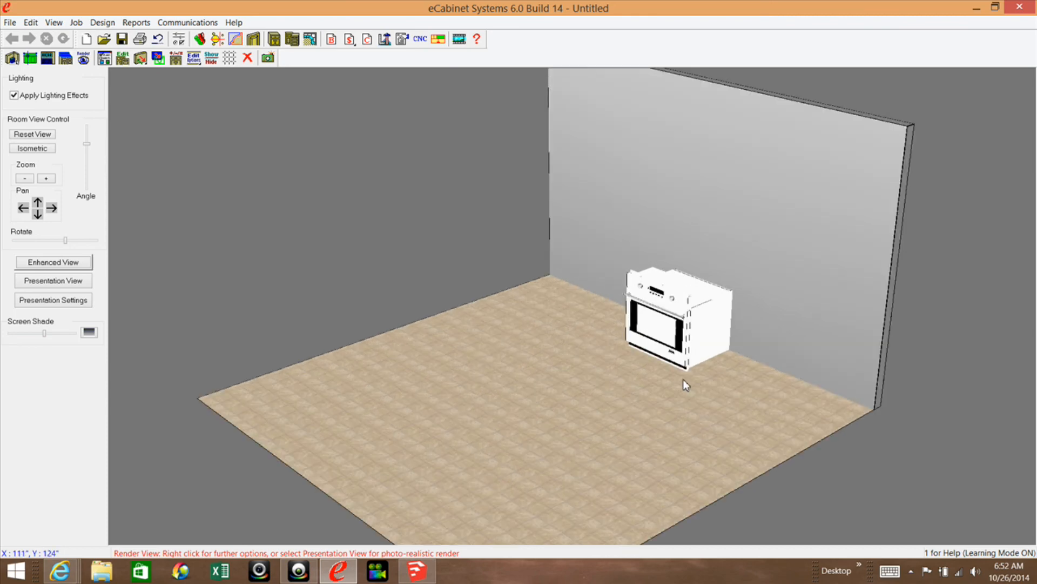
scroll(678, 403, "up", 6)
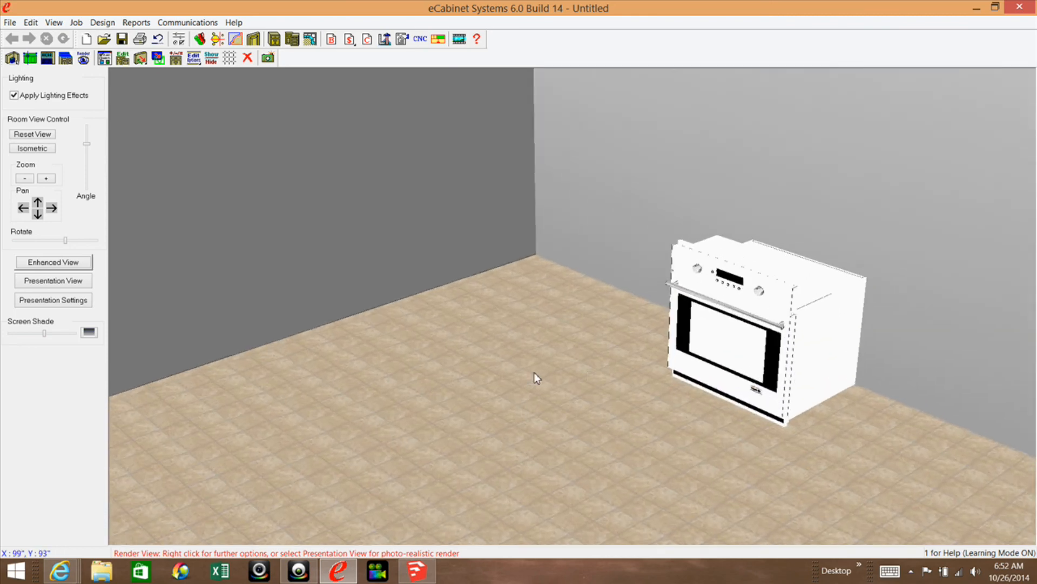
middle_click_drag(533, 372, 483, 369)
middle_click_drag(687, 268, 641, 258)
scroll(642, 264, "up", 5)
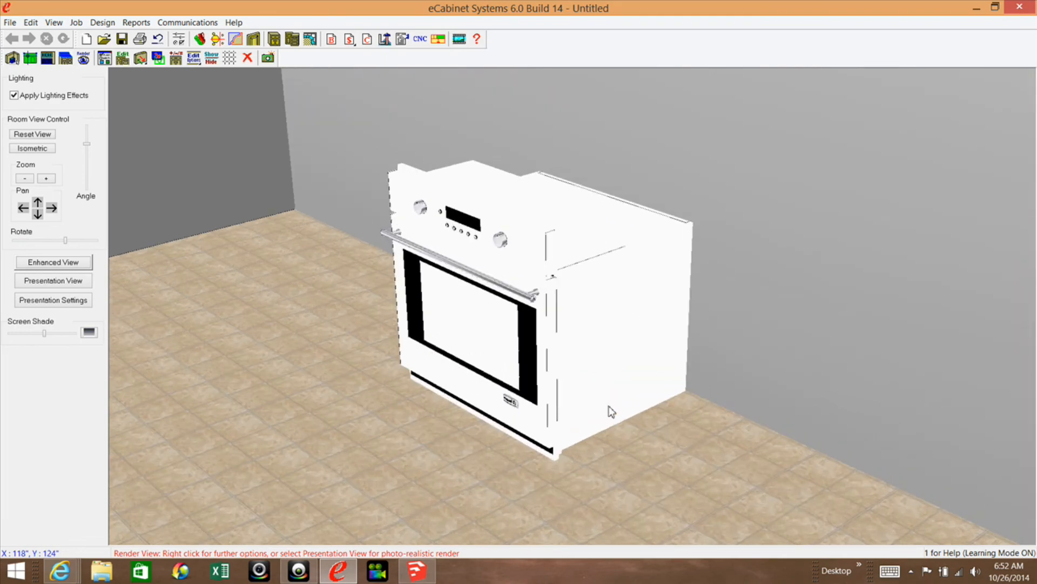
scroll(611, 412, "up", 3)
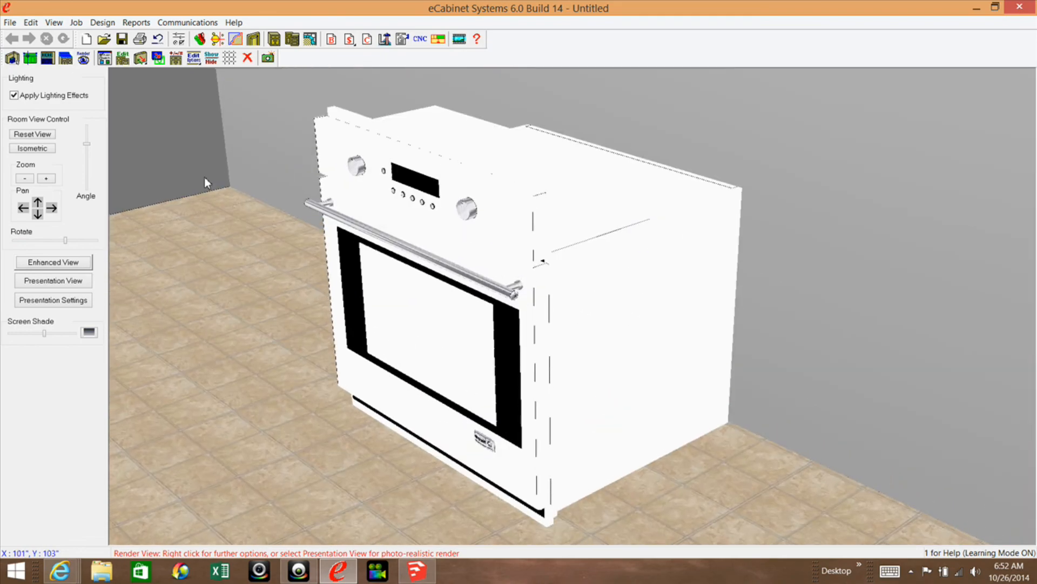
Examine the oven's steel finish in the photo-realistic Presentation View, and return to the room layout with the drawing options hidden.
left_click(78, 282)
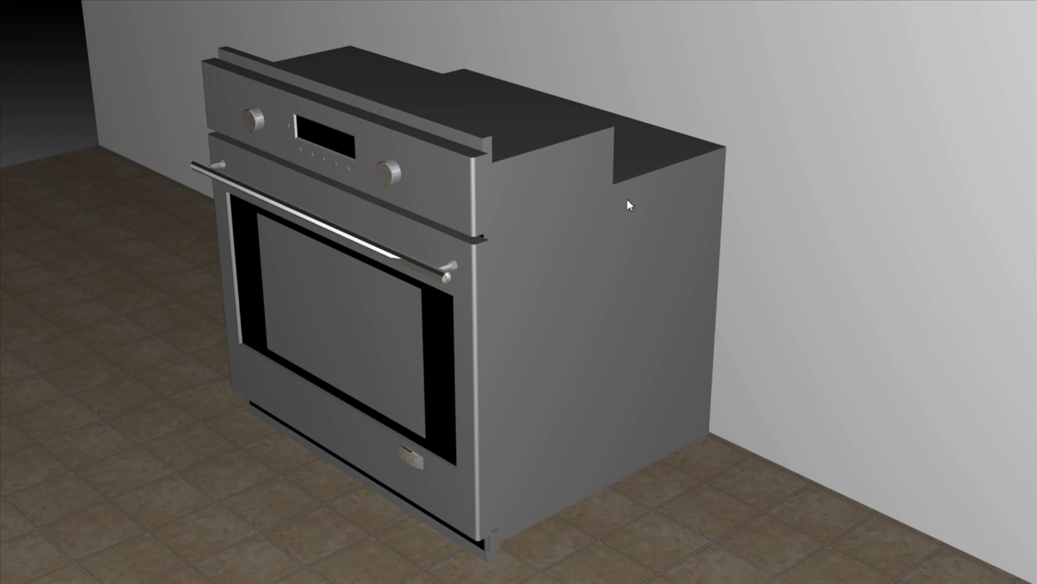
mouse_move(527, 581)
left_click(432, 544)
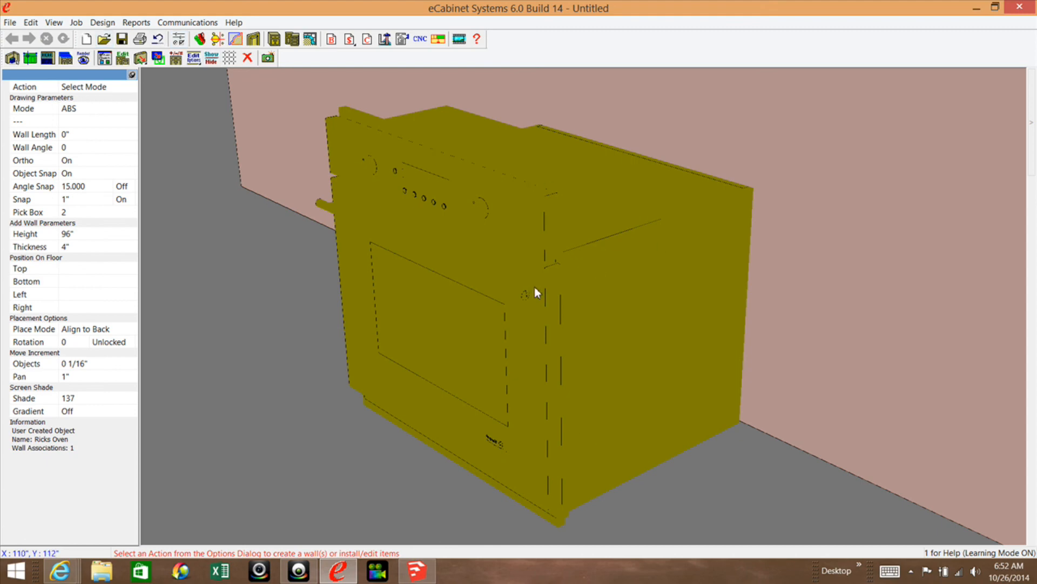
mouse_move(535, 288)
left_click(132, 74)
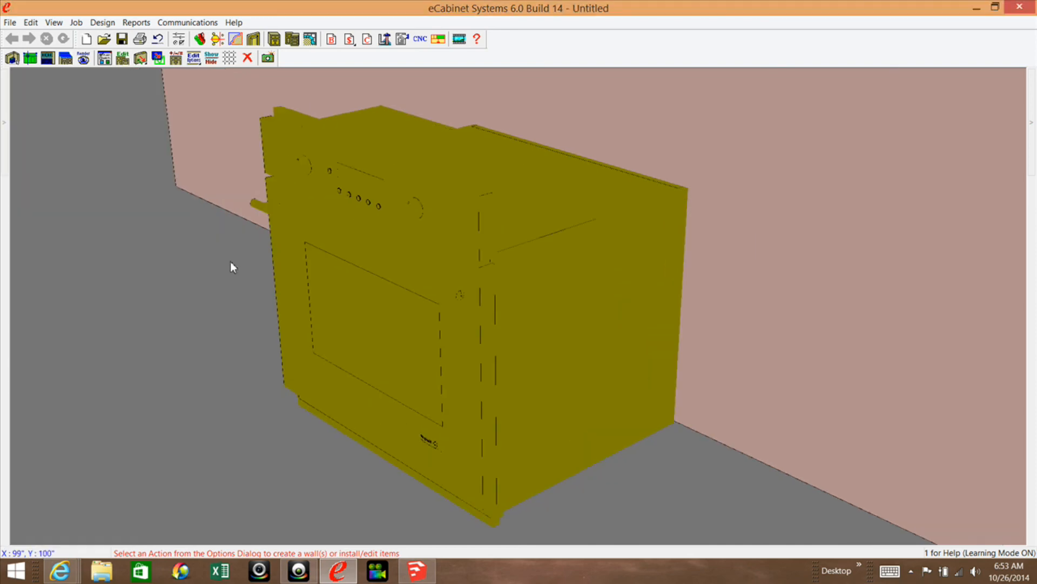